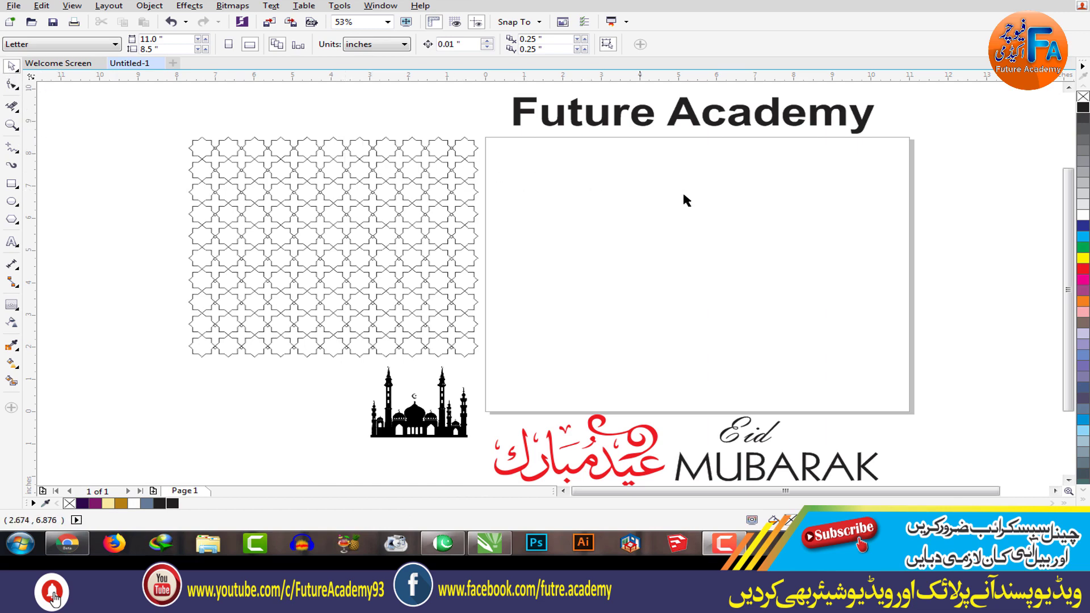
Step: Draw a circle about 4.3 inches in diameter on the page and place a duplicate overlapping it, shifted up and to the right
click(12, 202)
drag(620, 205, 735, 355)
key(space)
key(ctrl+d)
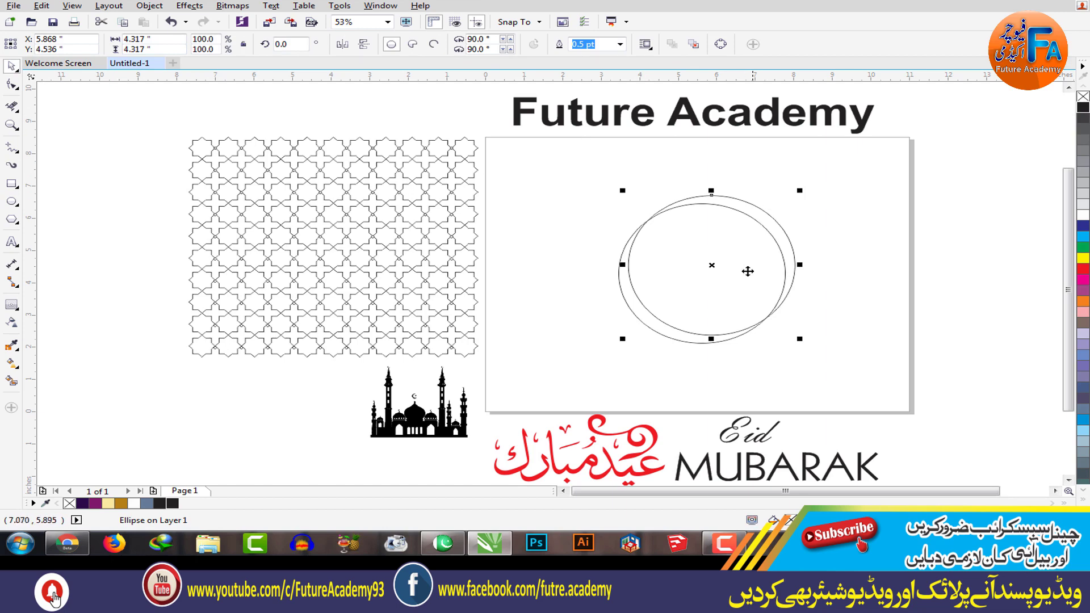
drag(716, 268, 736, 256)
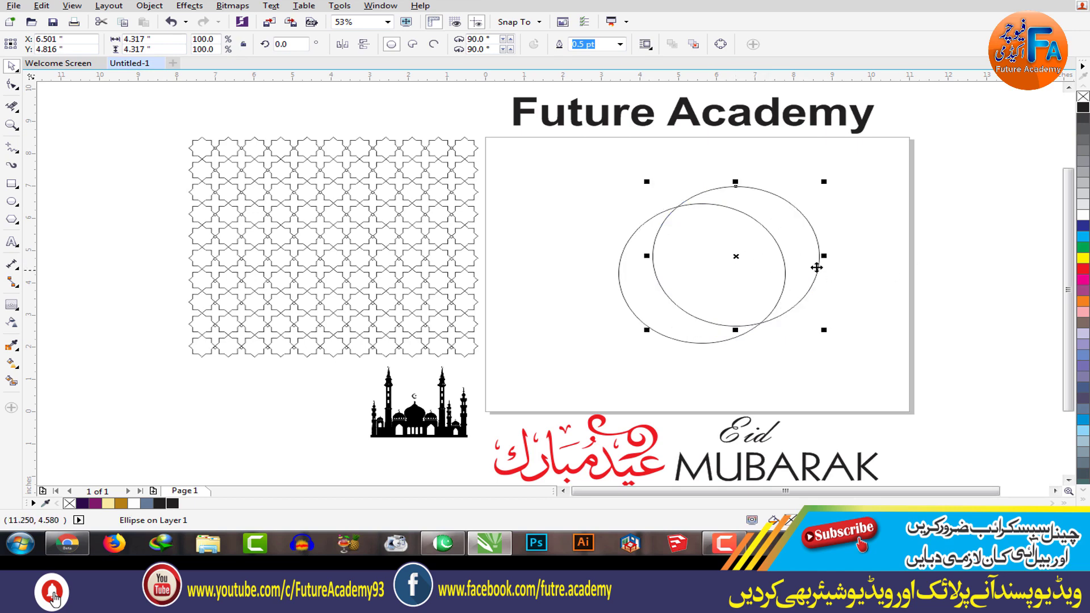
Step: Trim the original circle with its duplicate and delete the duplicate to leave a crescent
shift+click(659, 334)
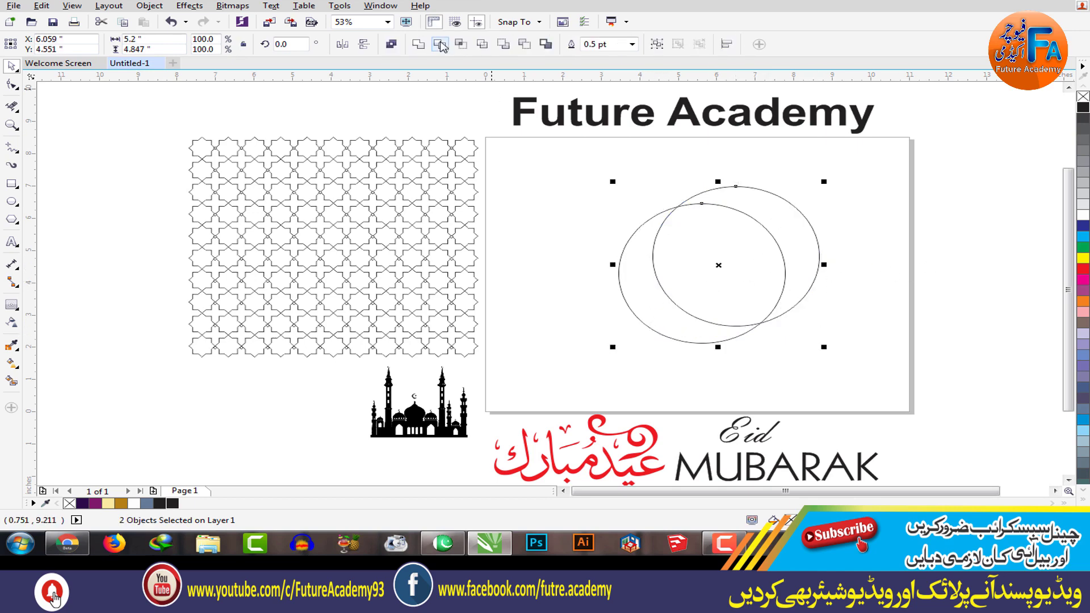
click(440, 45)
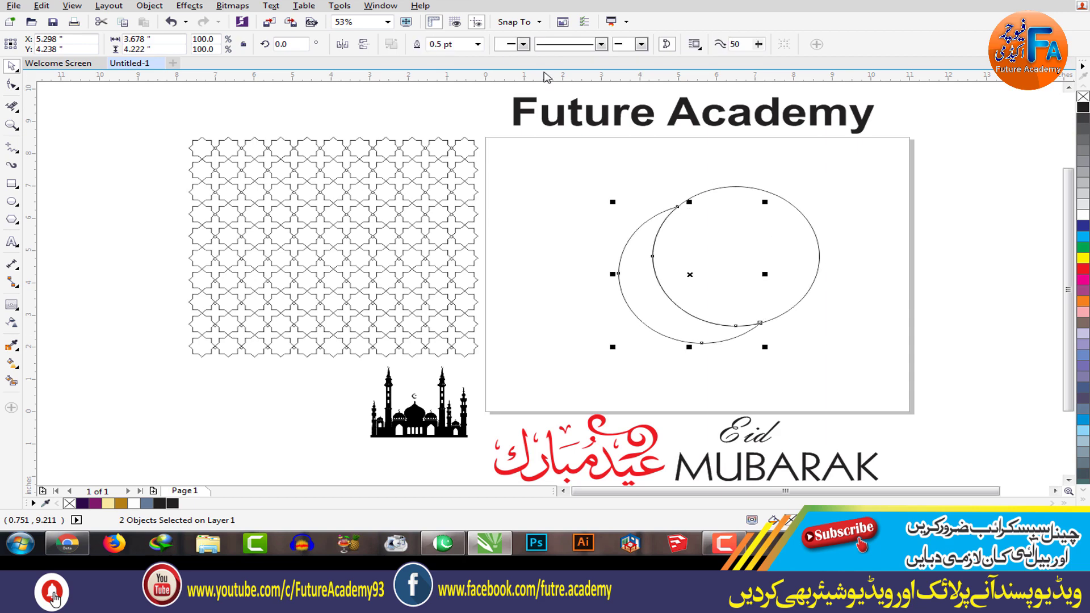
click(813, 226)
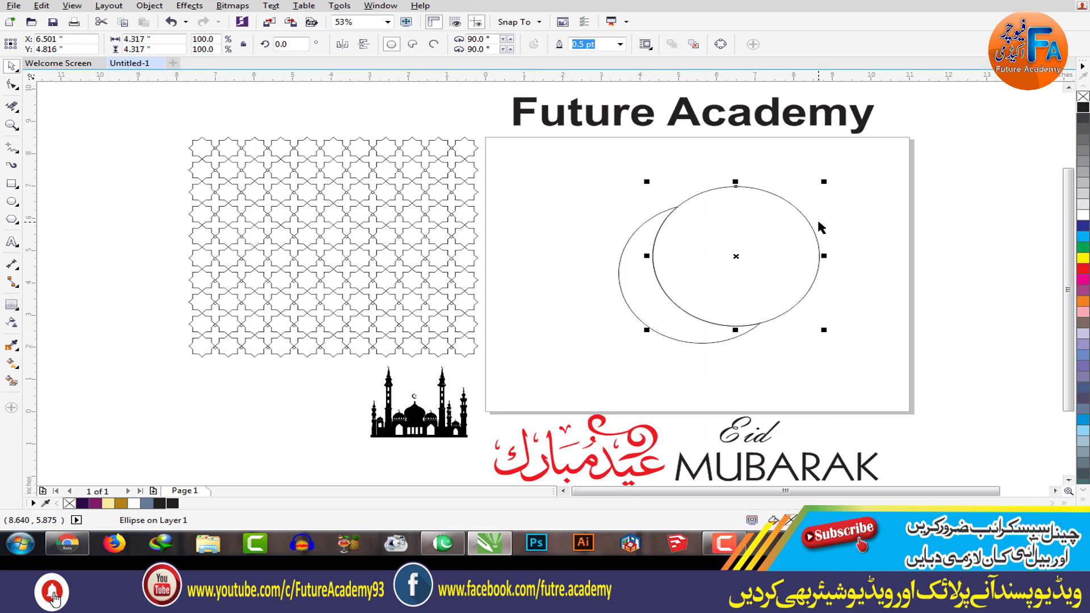
key(Delete)
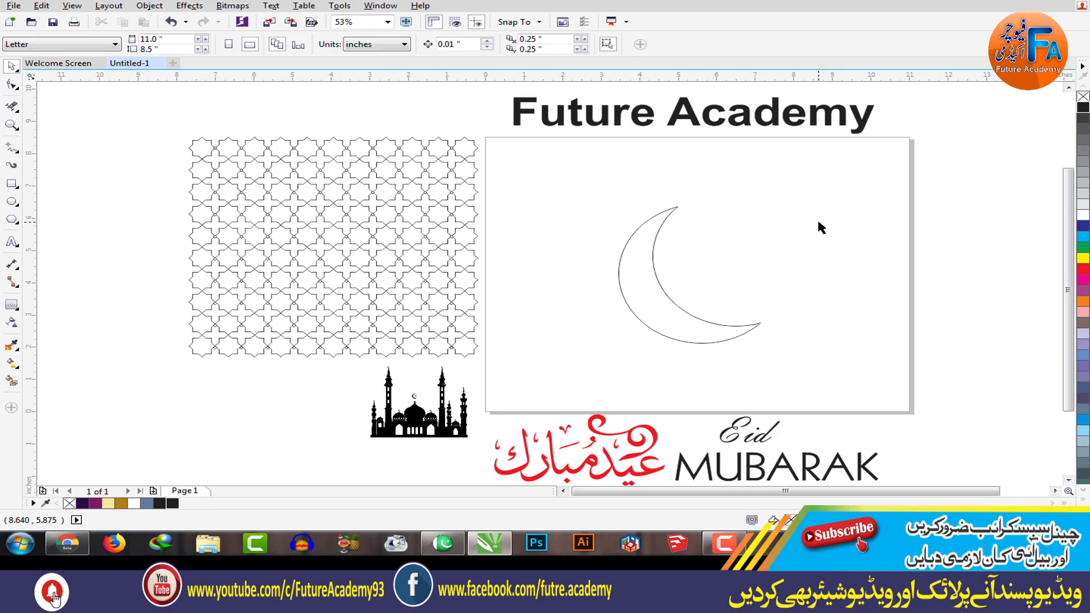
Step: Move the crescent to the page's upper-left area and give it a one-step outside contour with a 0.1-inch offset
click(662, 292)
drag(662, 292, 558, 258)
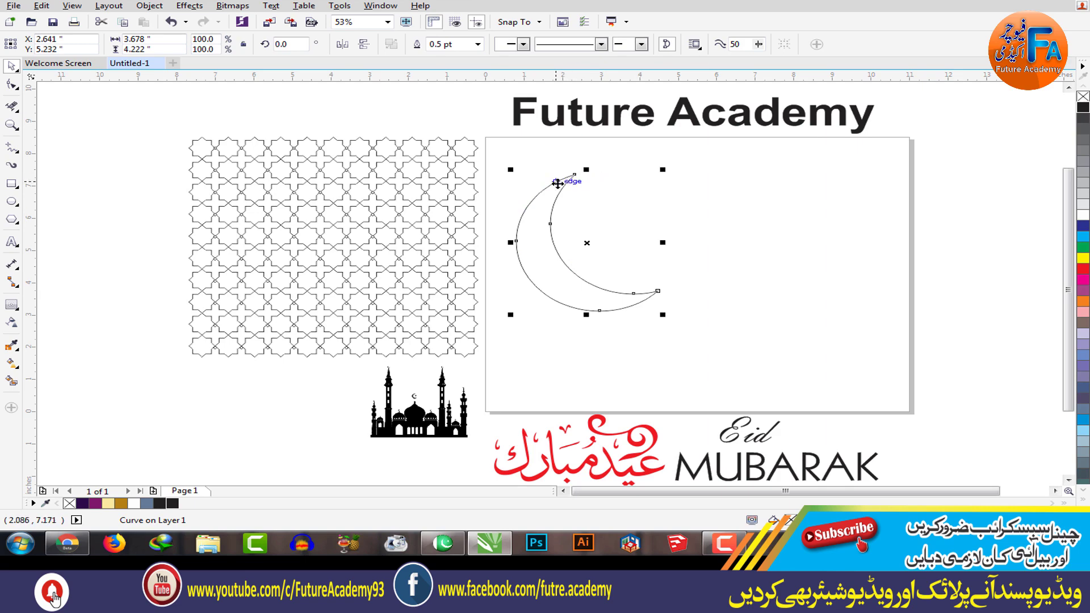
click(12, 306)
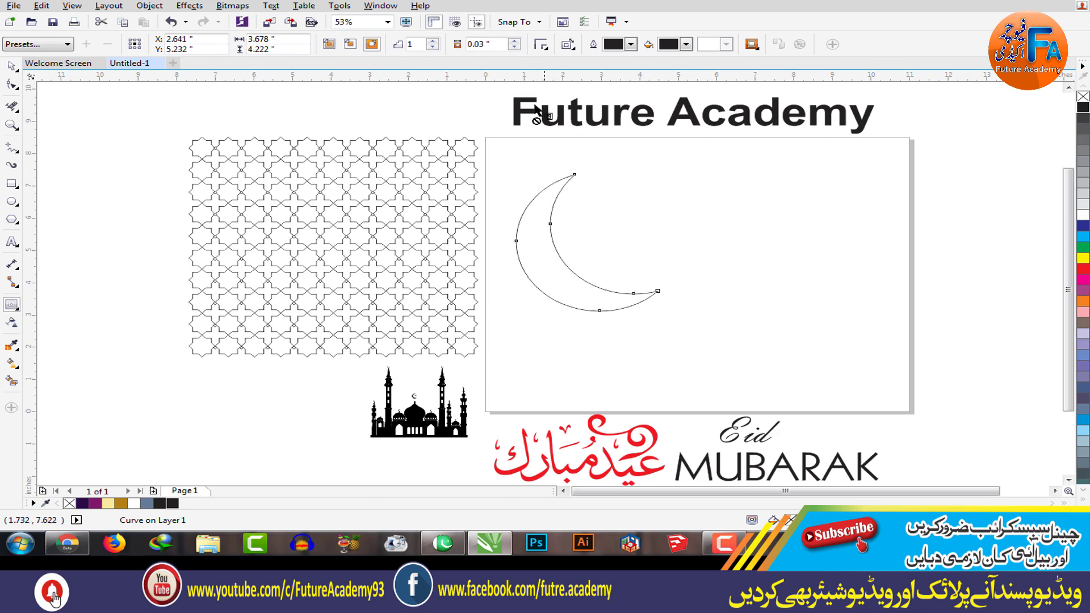
double_click(488, 43)
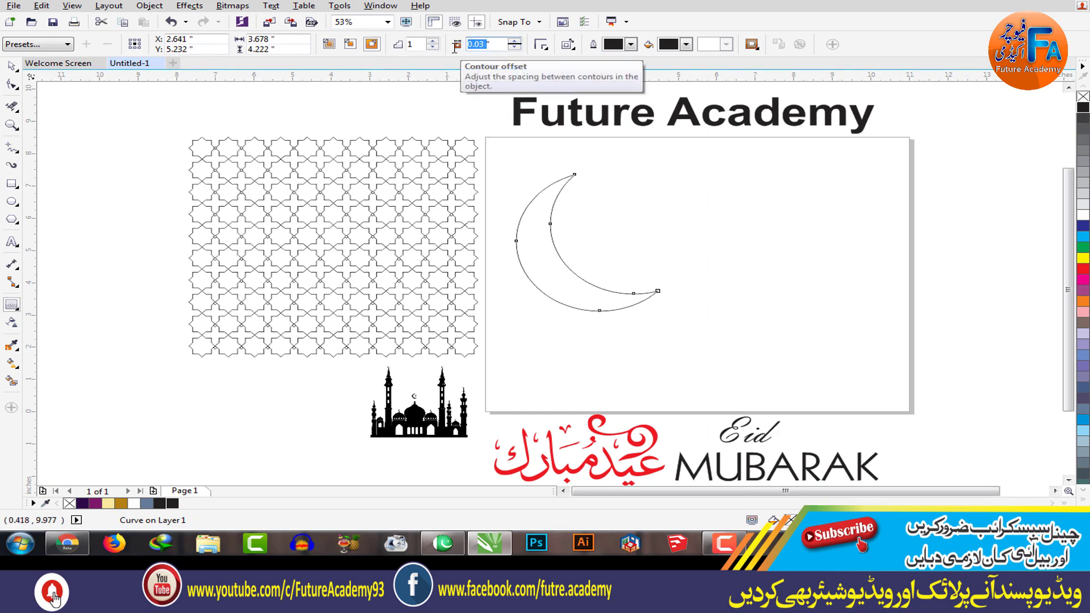
text(0.1)
key(Return)
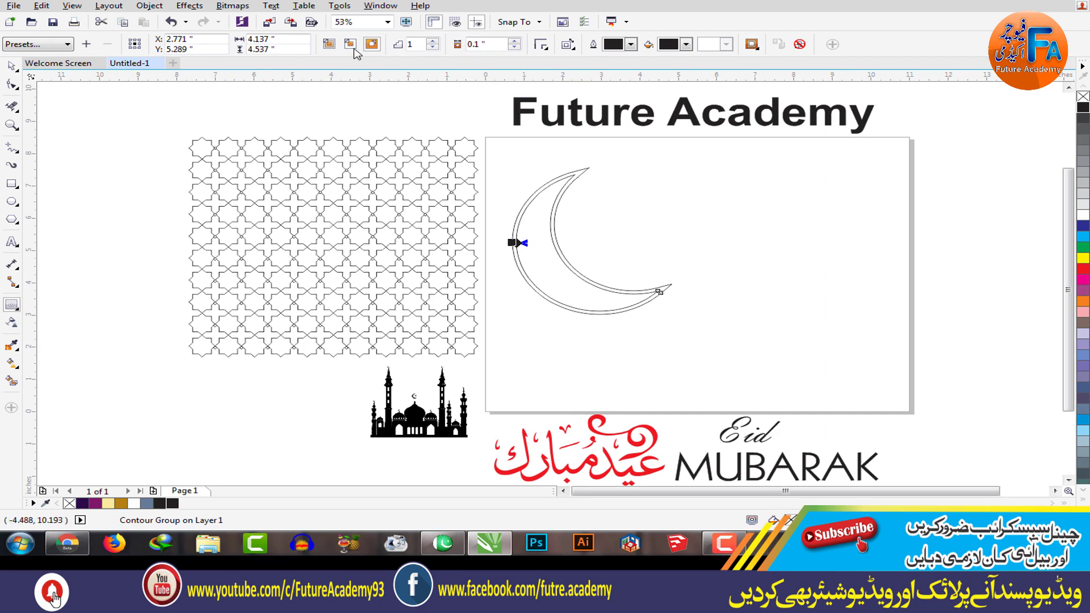
Step: Break the crescent's contour group apart into separate curves
click(11, 65)
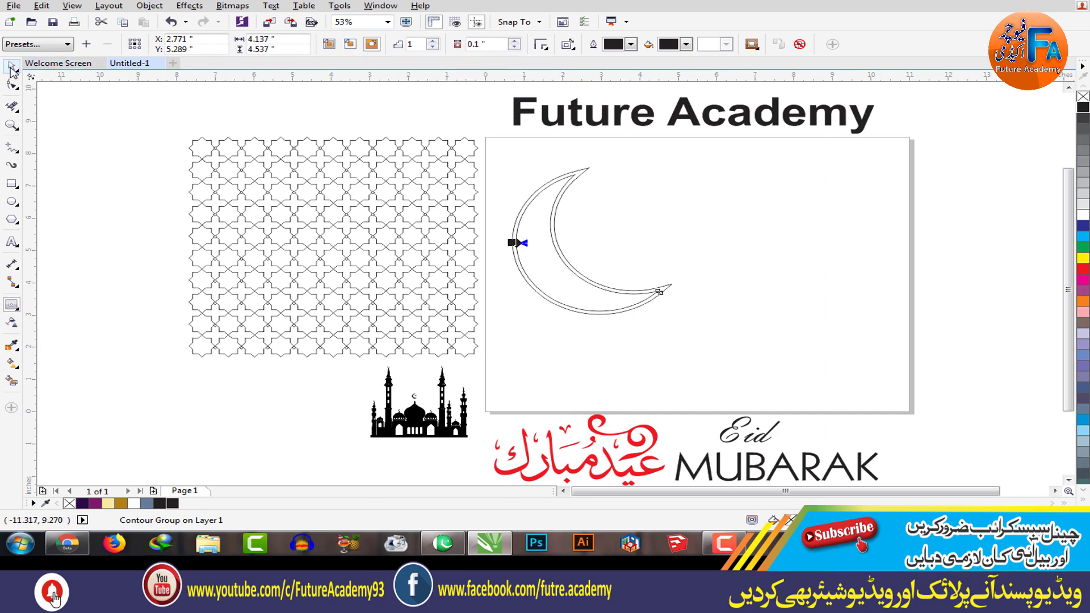
click(938, 232)
click(634, 291)
right_click(574, 171)
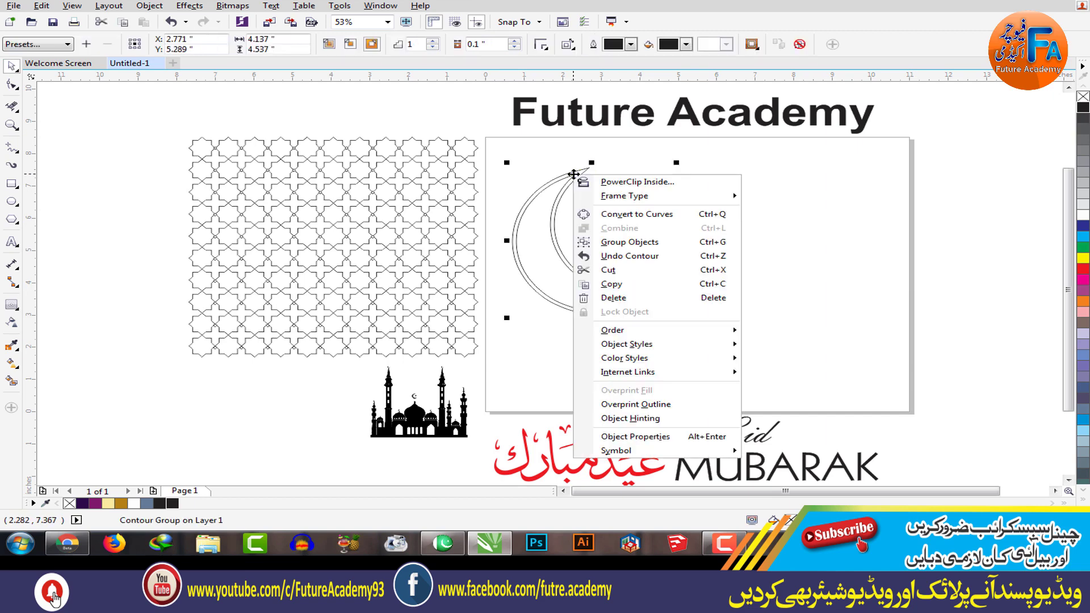
click(977, 239)
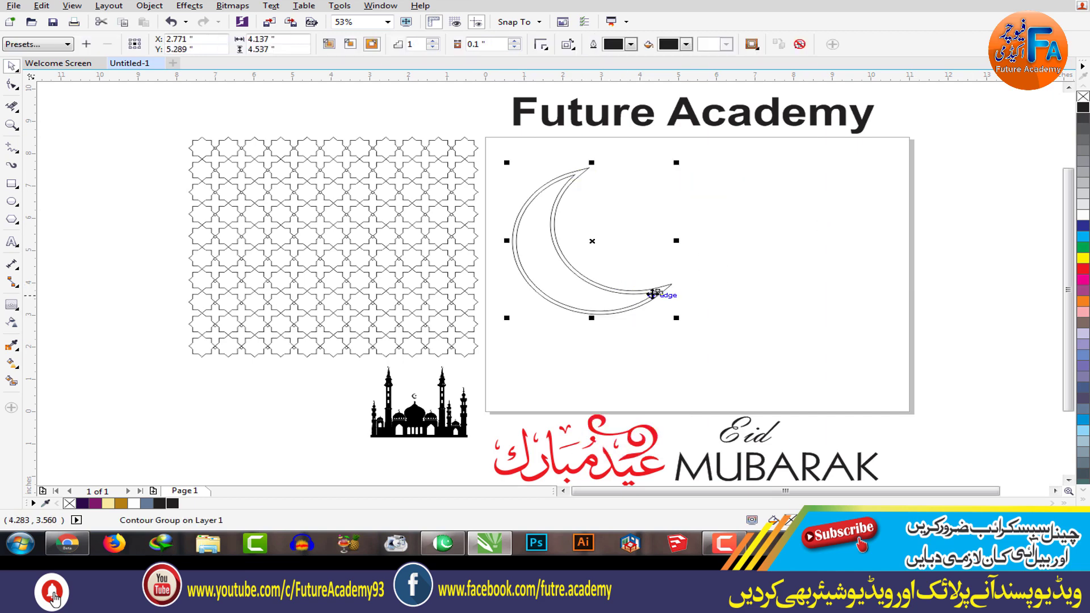
right_click(653, 293)
click(940, 244)
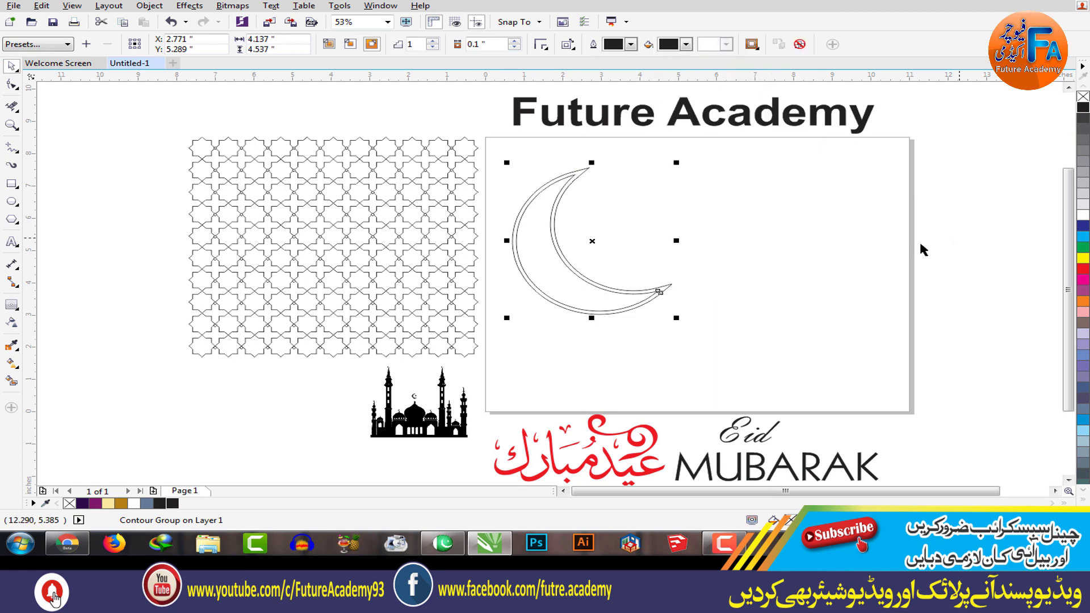
right_click(671, 284)
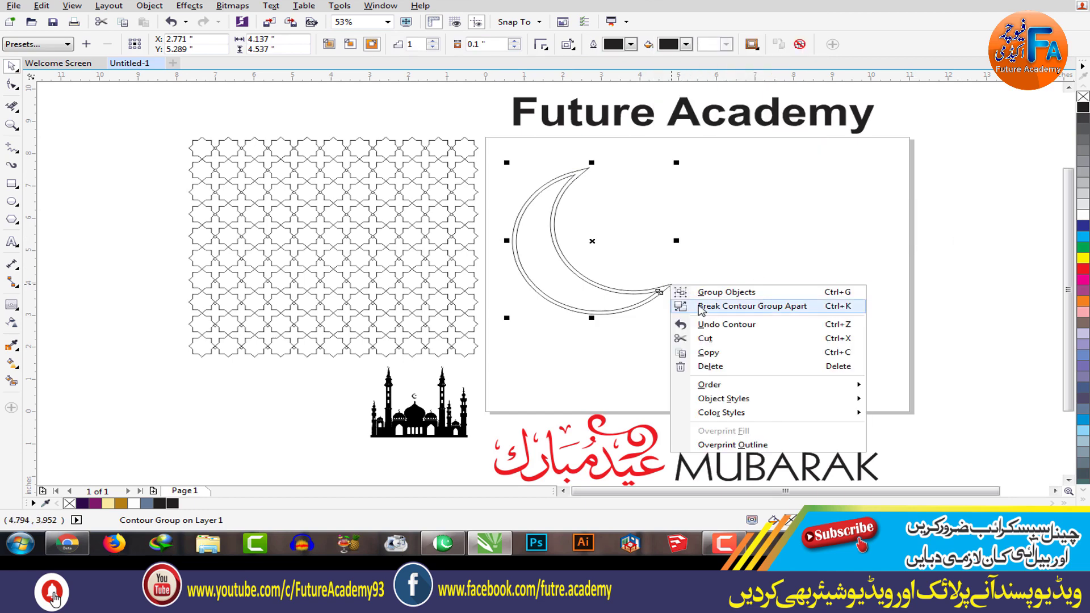
click(716, 304)
click(946, 261)
Step: Examine the separated outer and inner outlines around the crescent's lower tip
scroll(665, 291, up, 2)
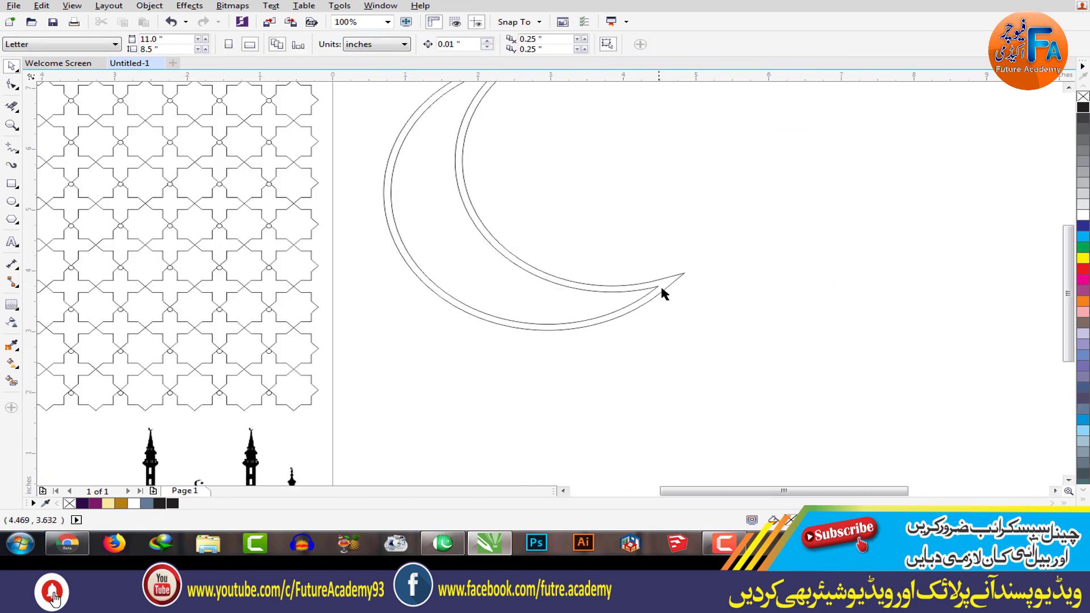
click(678, 278)
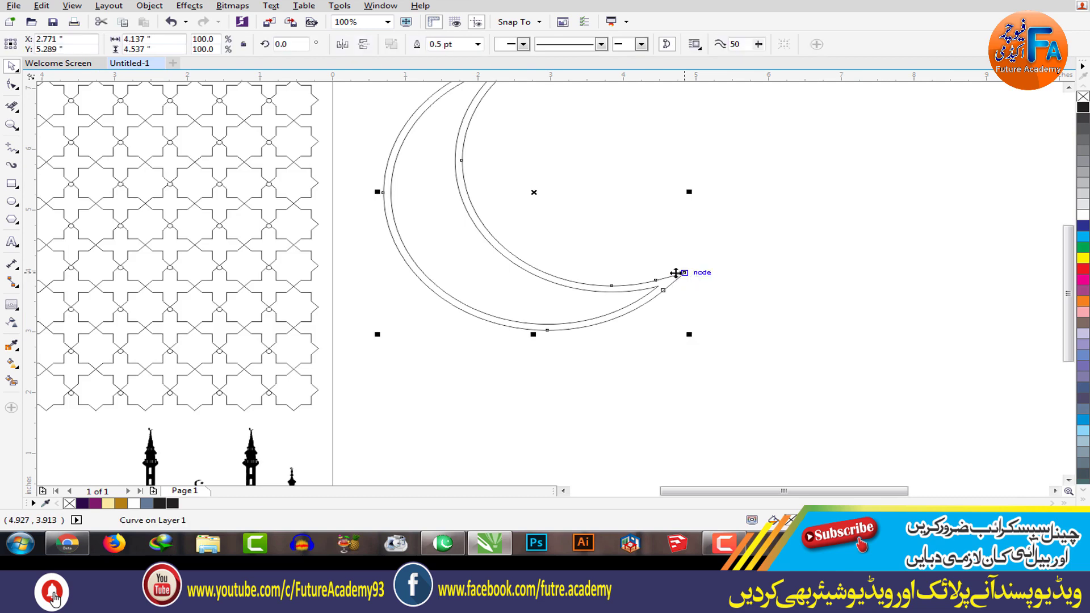
scroll(676, 274, down, 2)
click(971, 248)
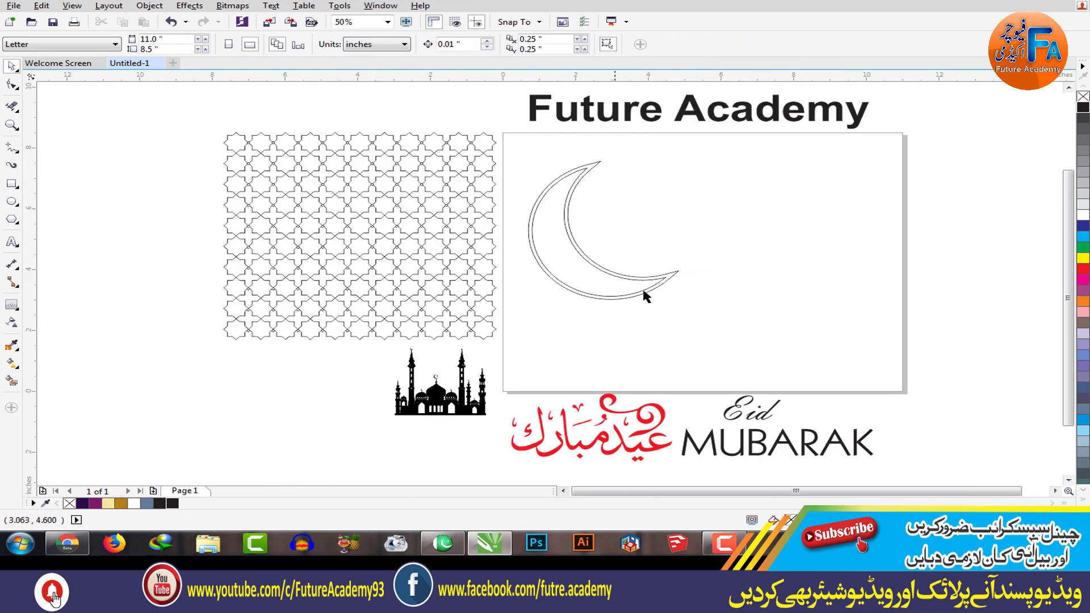
scroll(657, 295, up, 2)
click(663, 284)
scroll(663, 283, down, 2)
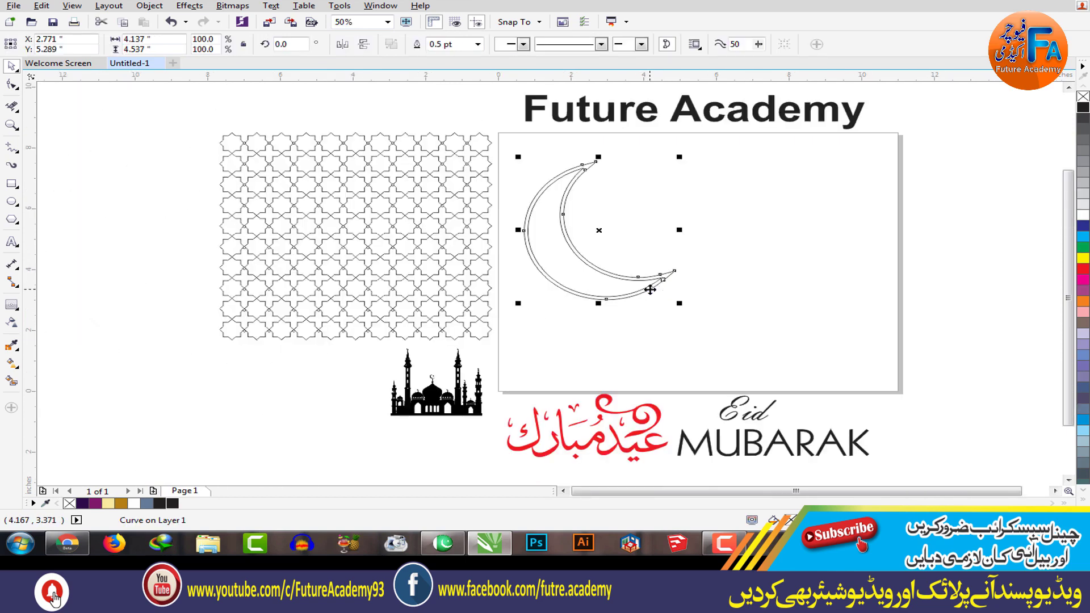
click(947, 254)
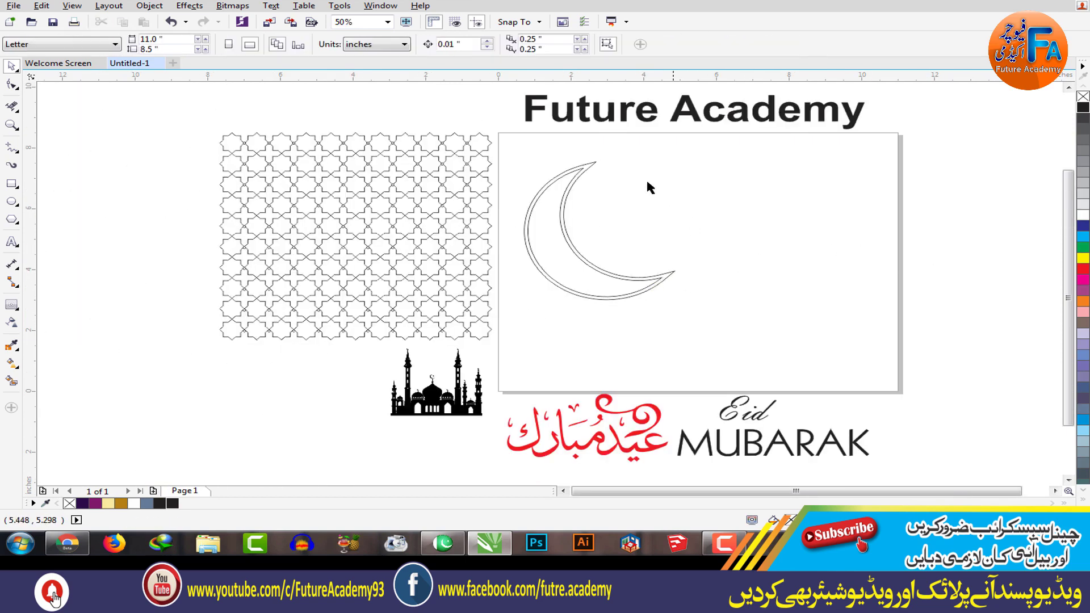
Step: Apply a linear fountain fill to the outer crescent from bottom to top, with both end nodes in gold #B68014
click(594, 167)
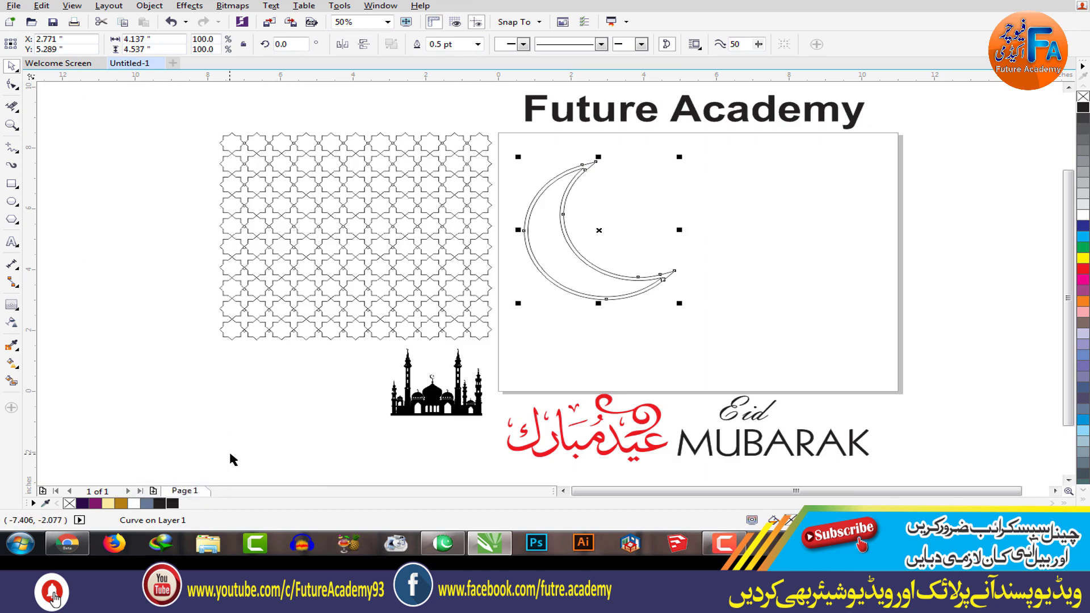
key(g)
drag(592, 298, 595, 161)
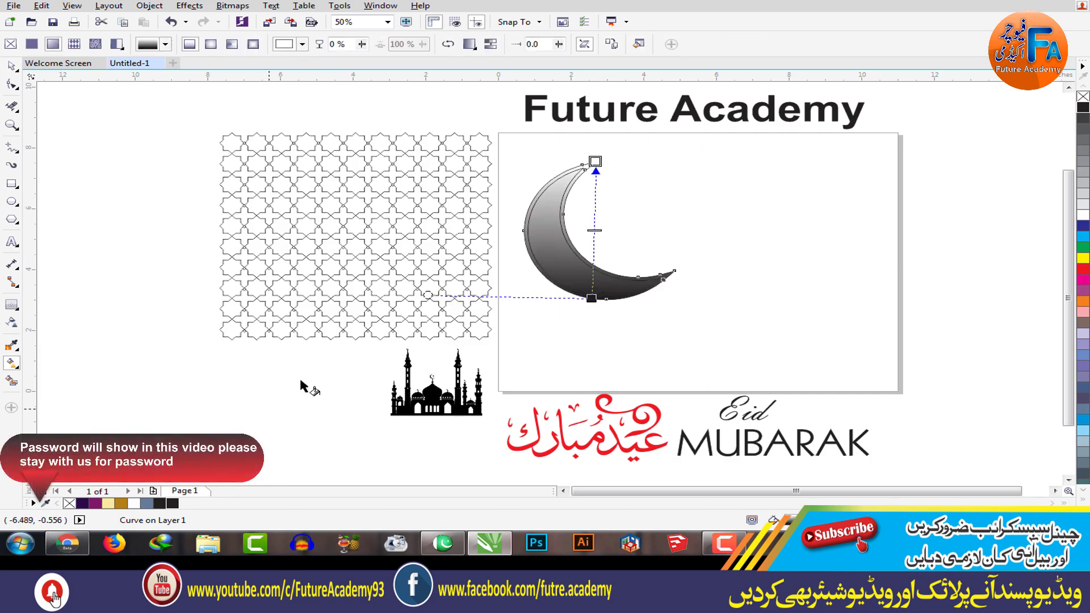
click(592, 298)
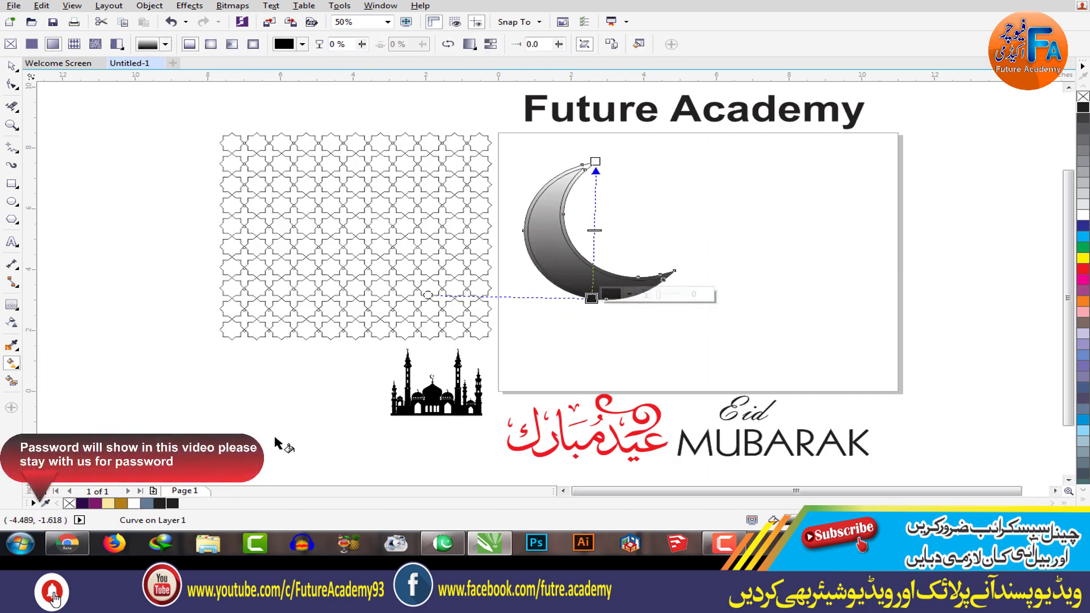
click(119, 503)
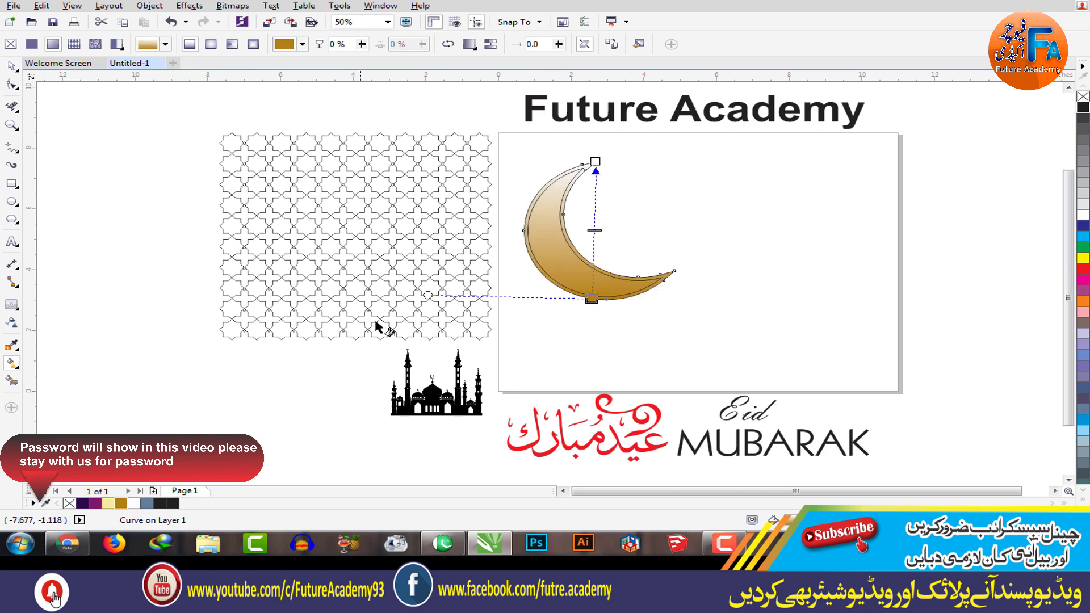
click(595, 161)
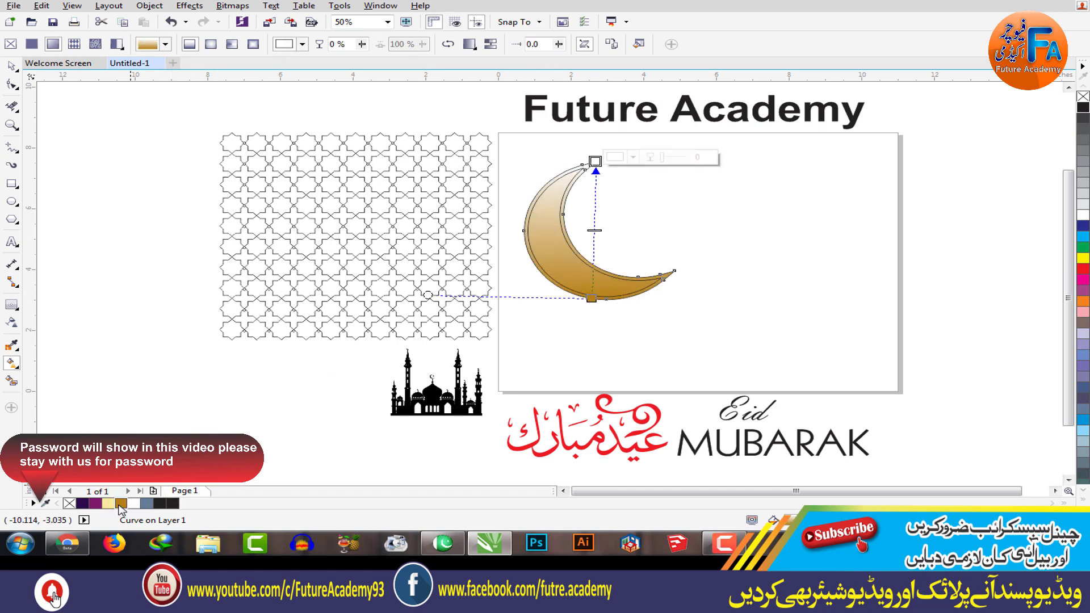
click(119, 503)
Step: Add a node at 74% to the crescent's fountain fill and color it light yellow #F9E99E
double_click(595, 197)
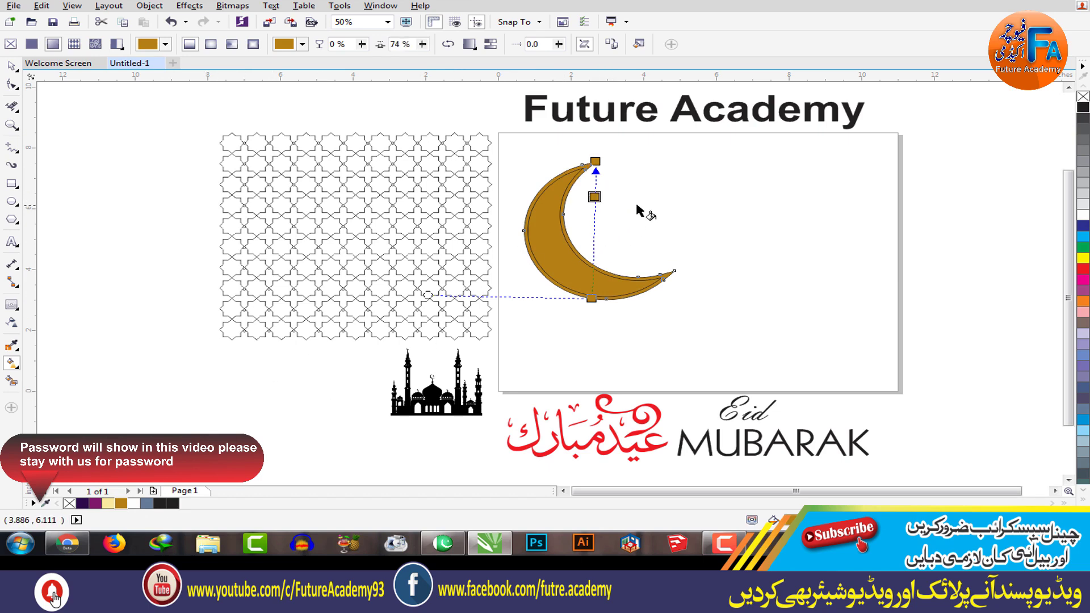
click(594, 197)
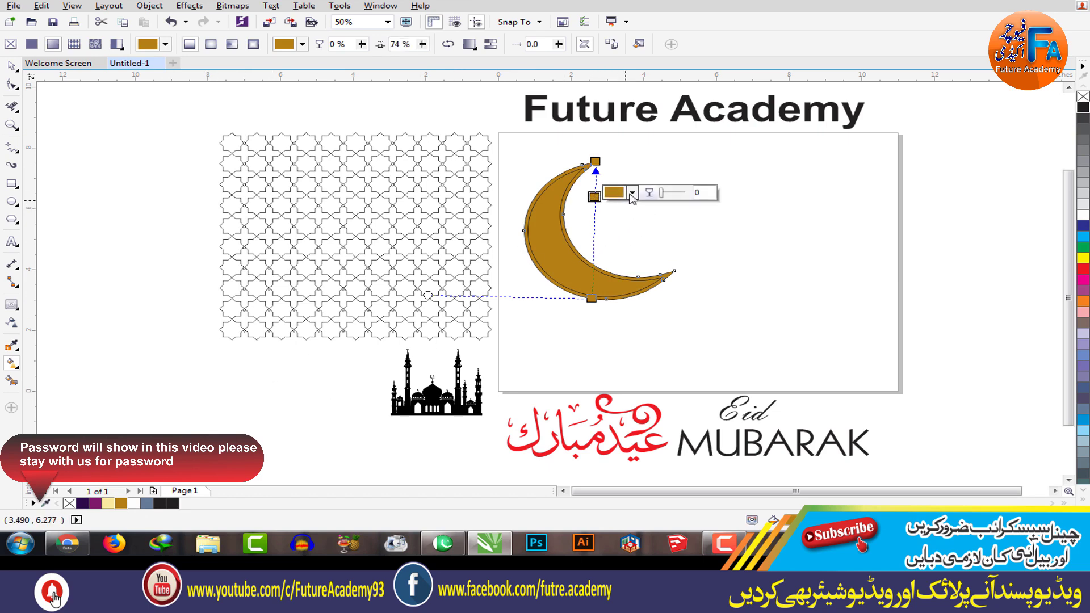
click(632, 193)
click(663, 219)
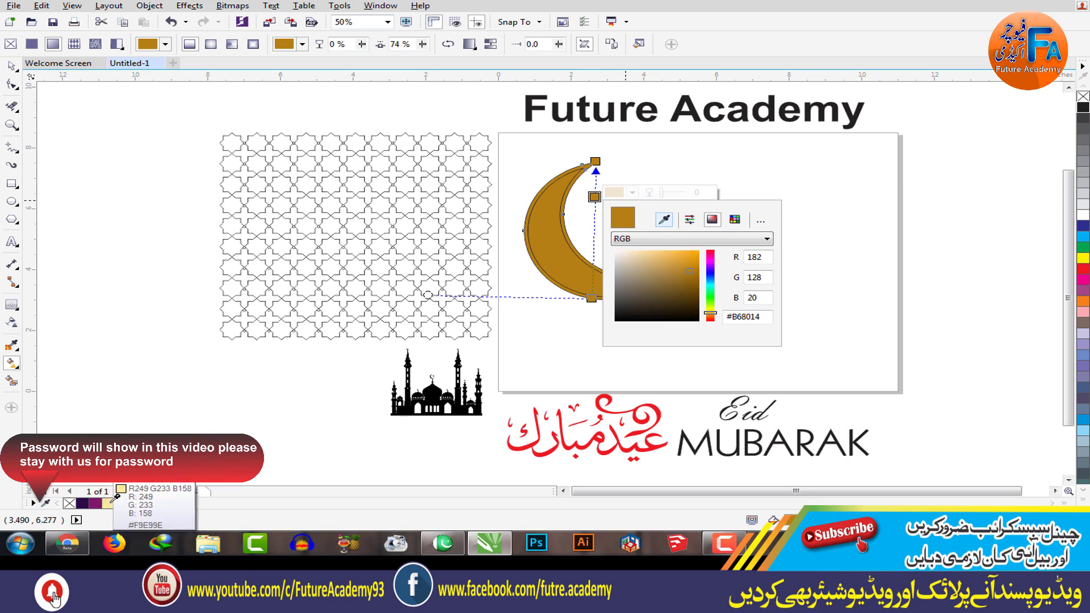
click(111, 502)
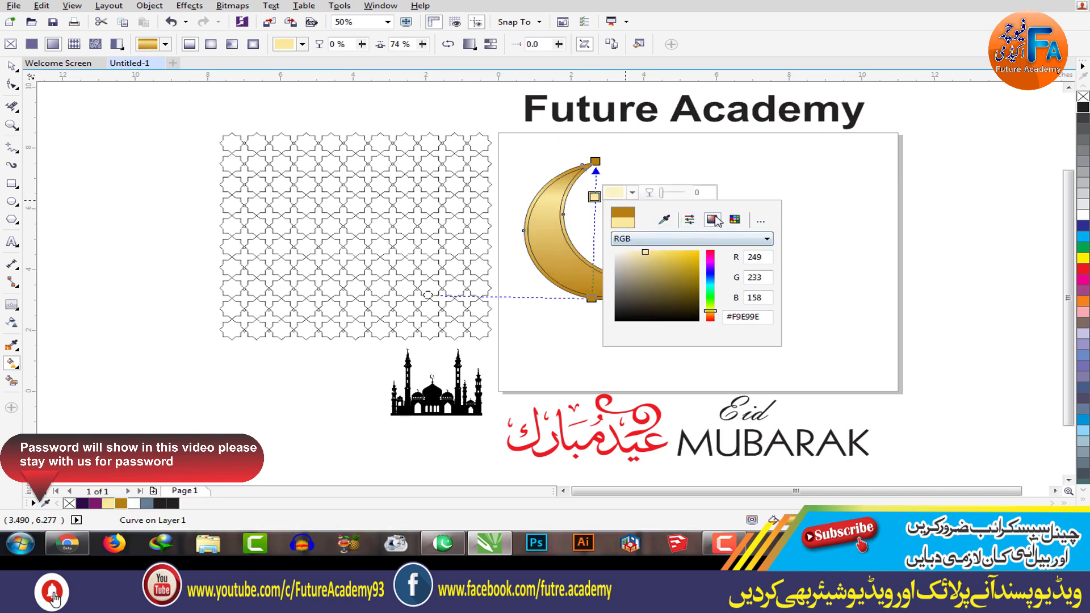
Step: Add a node at 27% to the crescent's fountain fill and color it light yellow #F9E99E
double_click(593, 262)
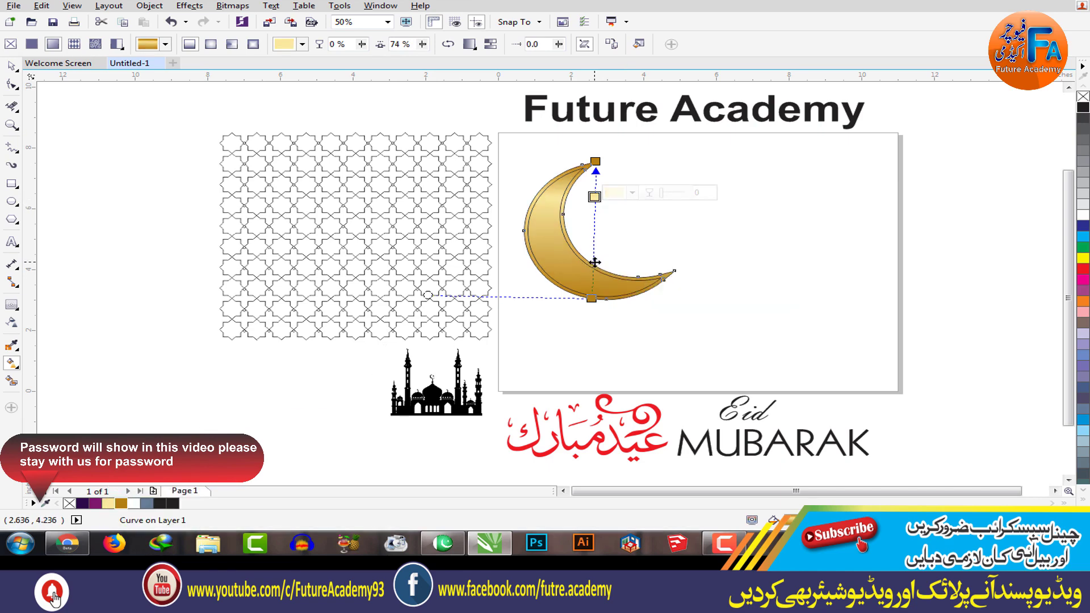
click(630, 257)
click(662, 284)
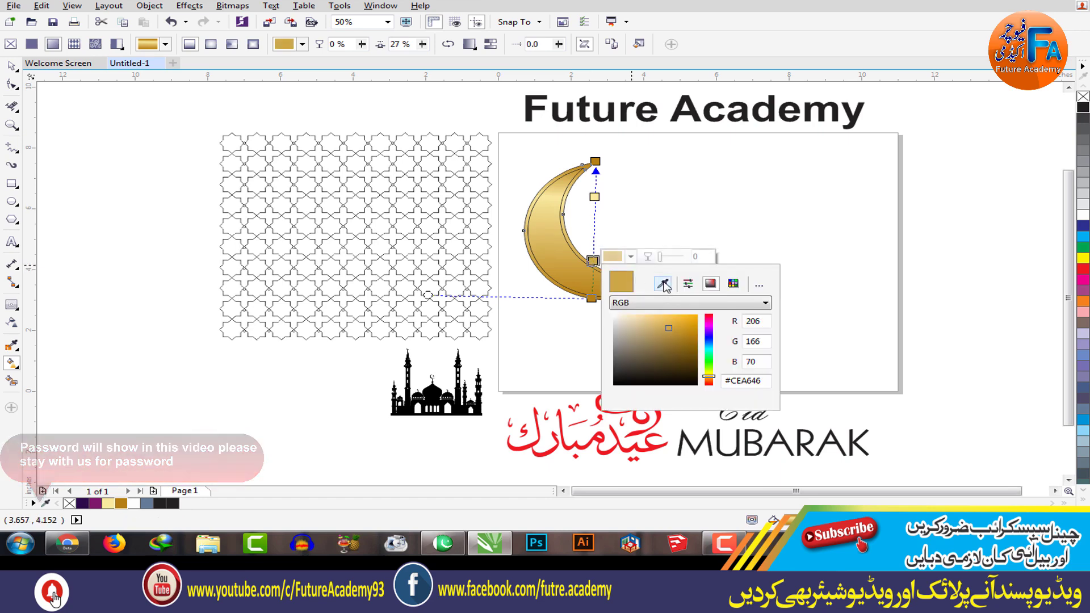
click(108, 503)
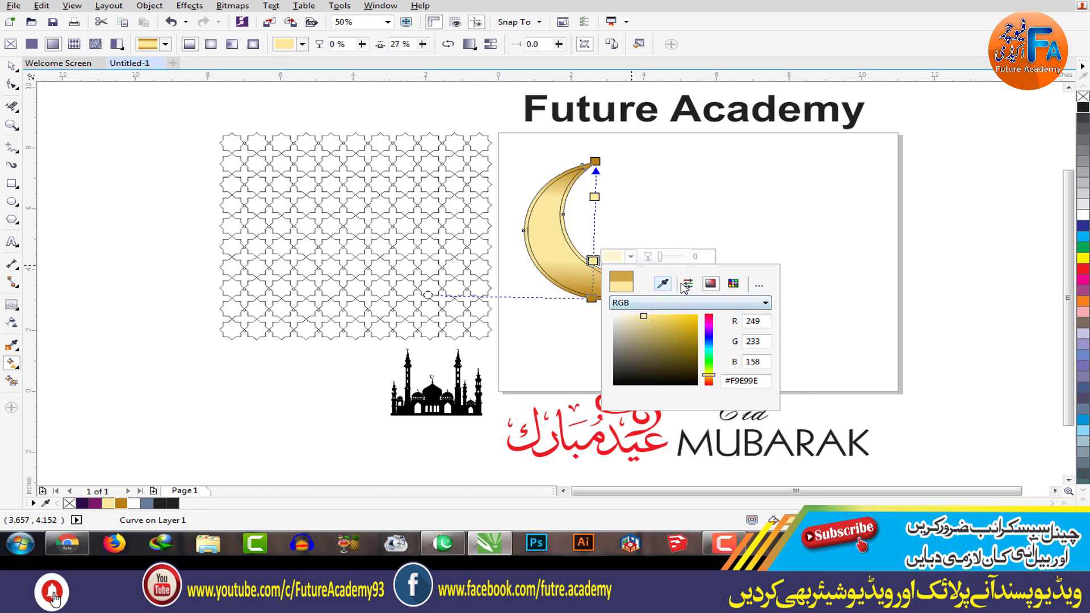
click(696, 230)
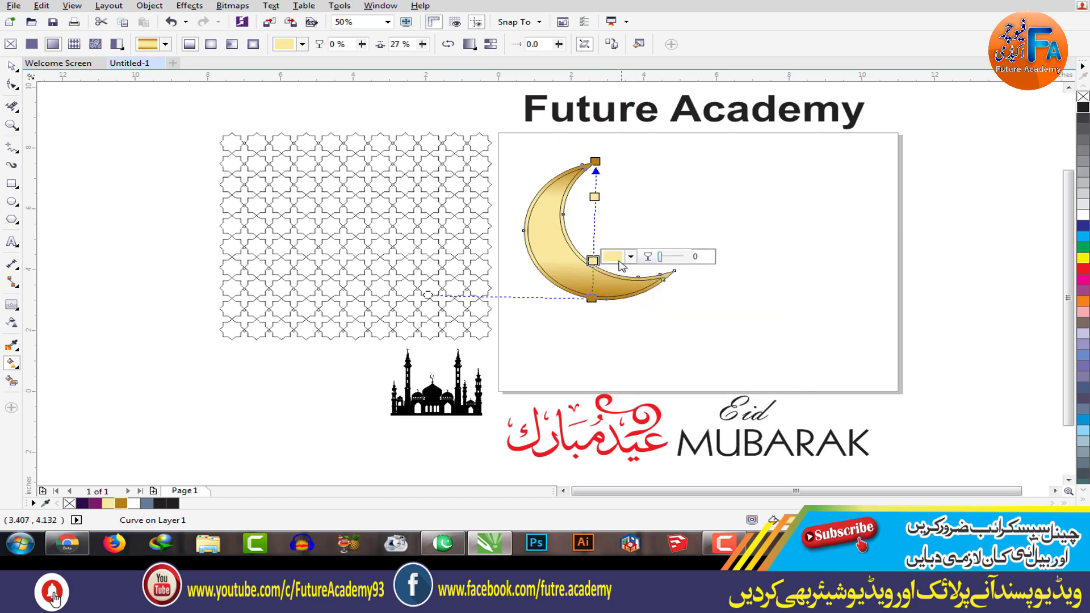
Step: Add a node at 54% to the crescent's fountain fill and color it white
double_click(593, 225)
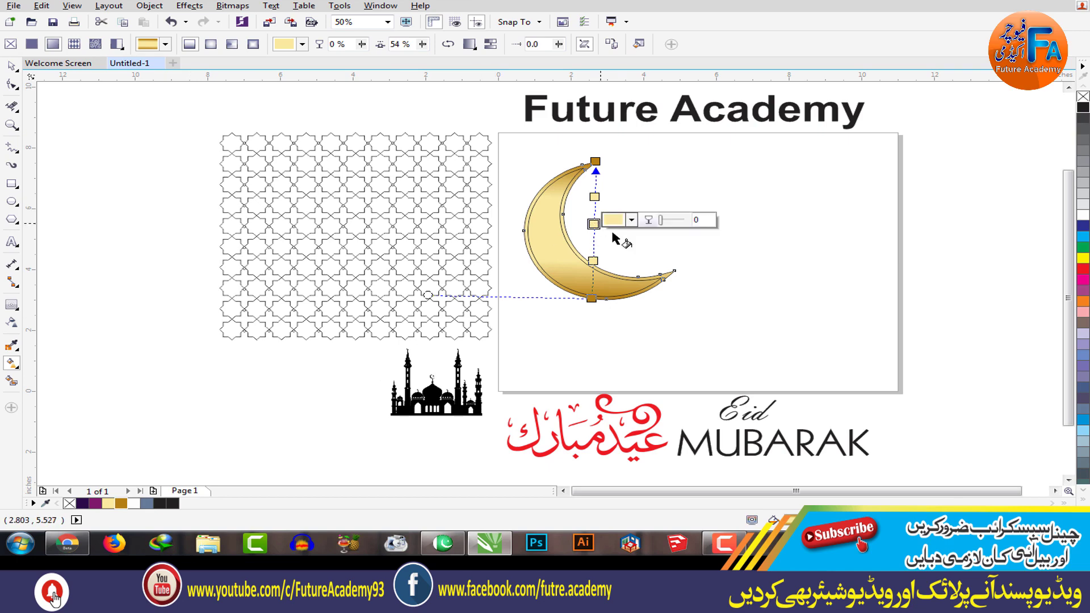
click(632, 221)
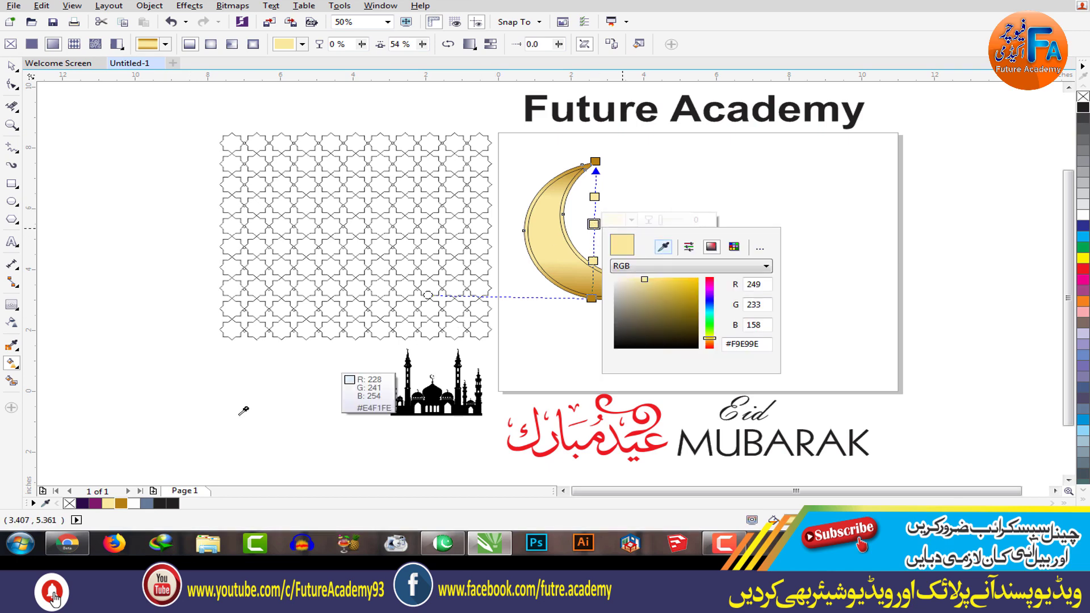
click(135, 502)
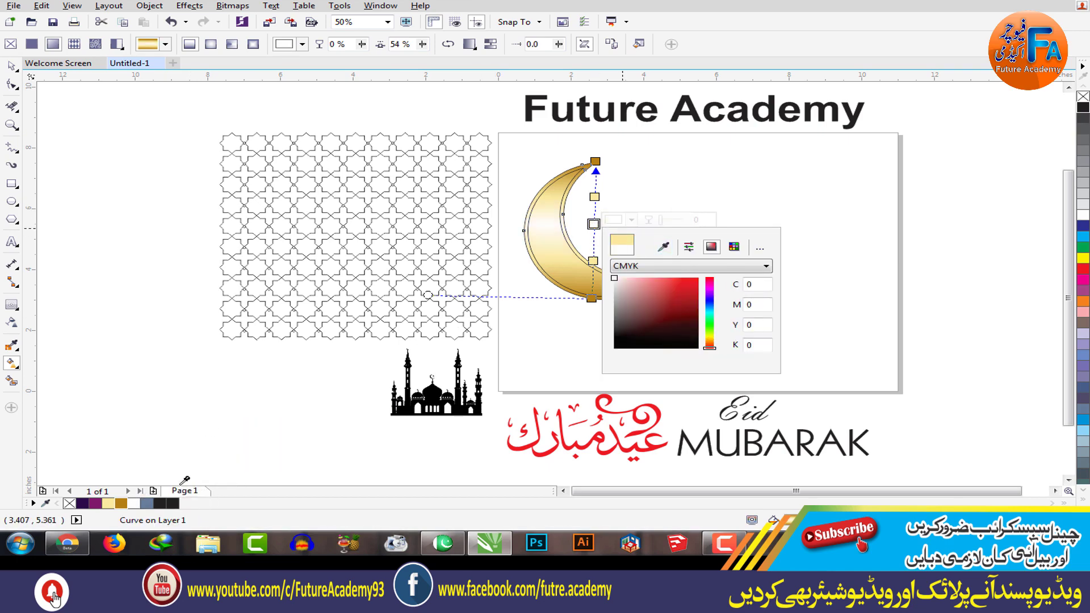
click(842, 264)
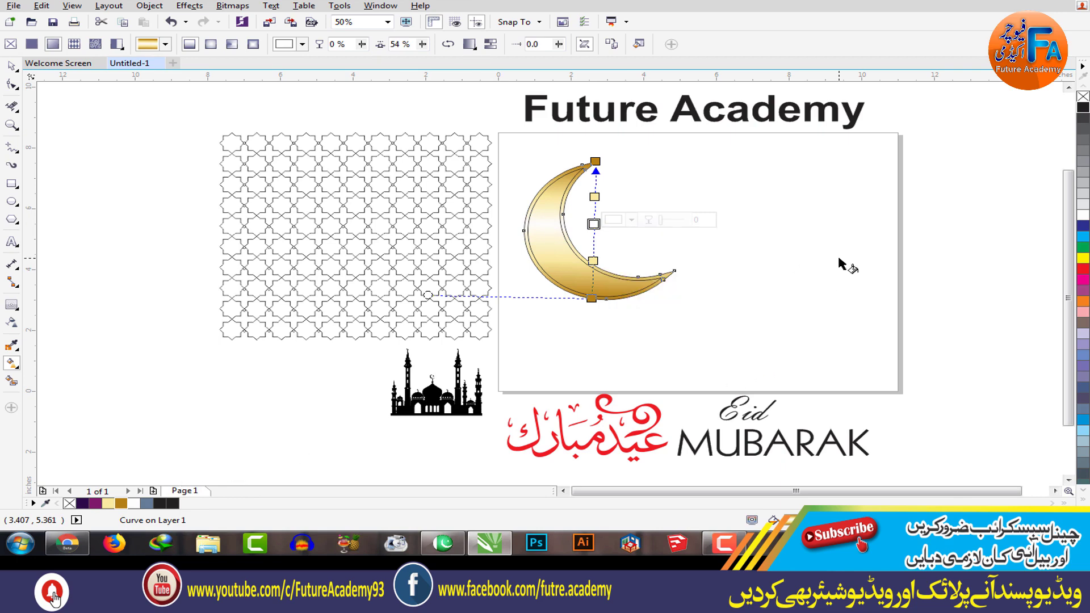
click(689, 214)
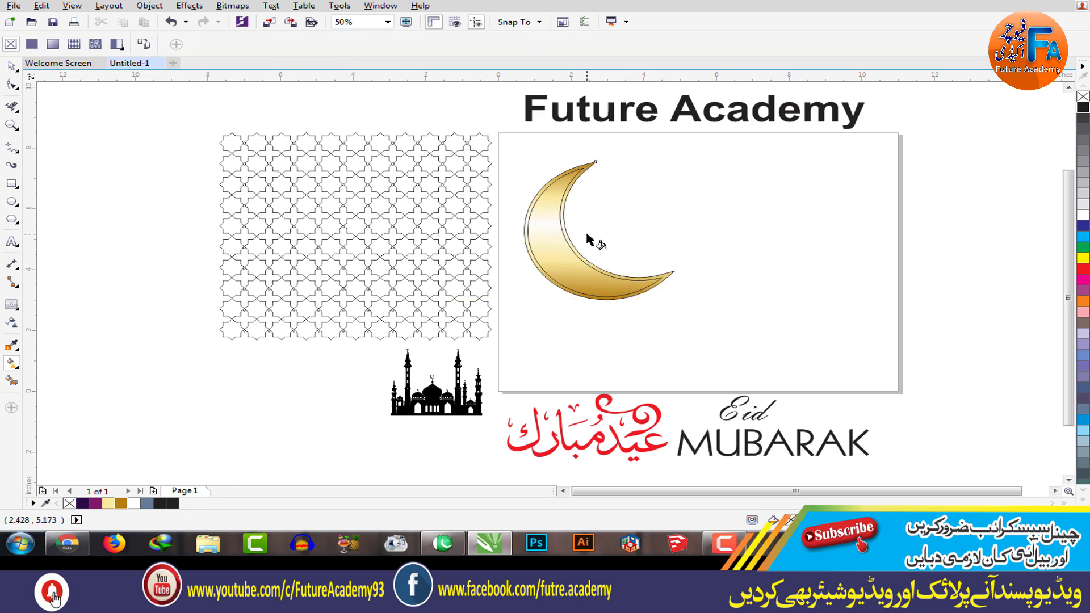
Step: Shift the white node slightly lower and move the light yellow nodes to 23% and 71% of the crescent's fill
click(585, 230)
click(594, 225)
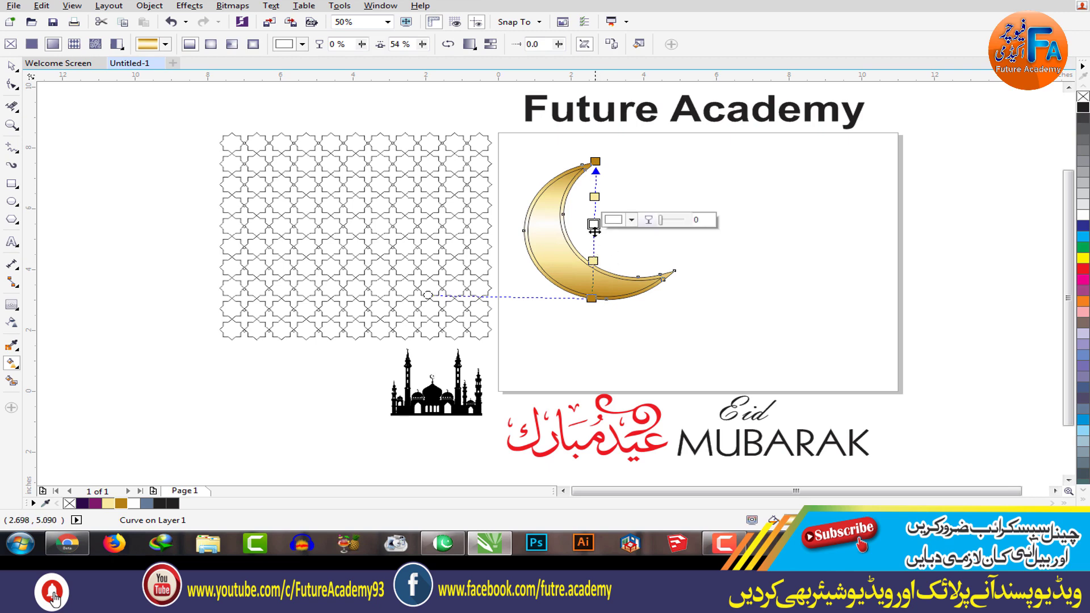
drag(594, 225, 592, 267)
drag(595, 196, 594, 200)
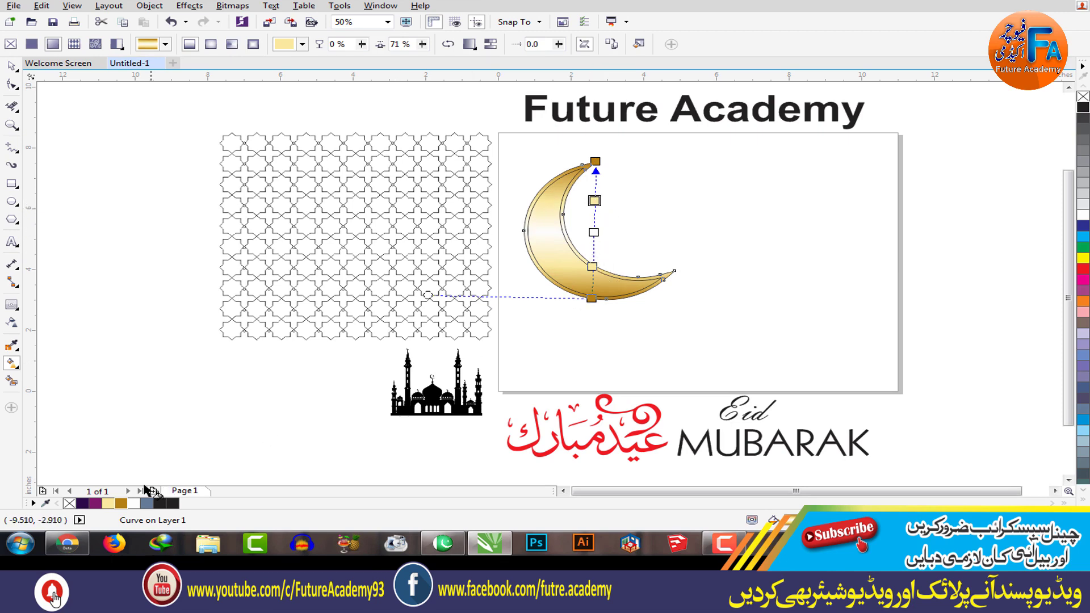
Step: Add a gold node on each side of the white one and respace them, with lower light yellow at 21% and upper gold at 63%
double_click(594, 247)
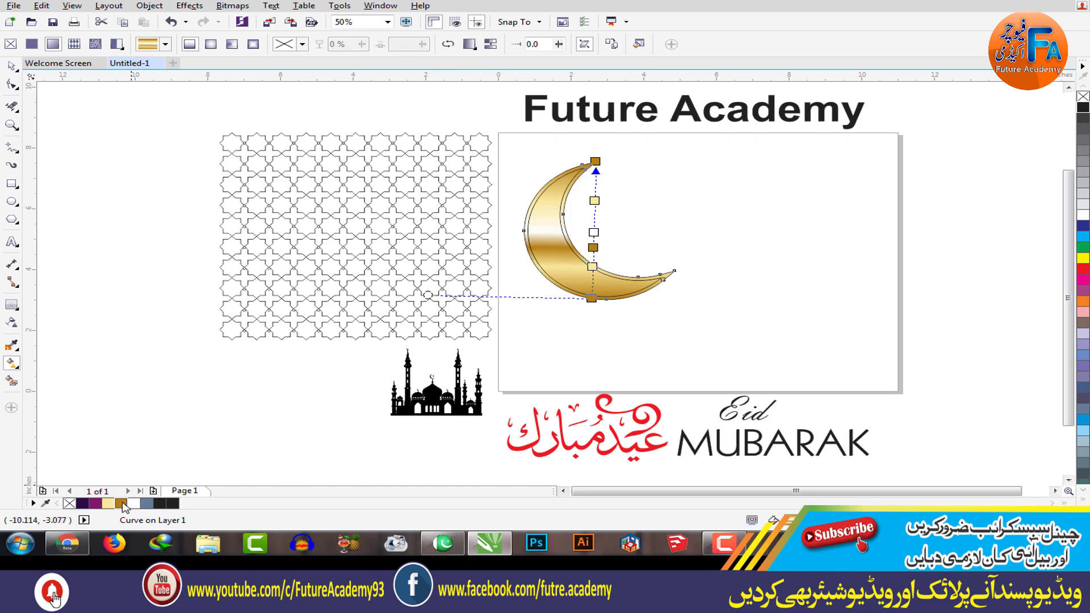
drag(477, 259, 595, 214)
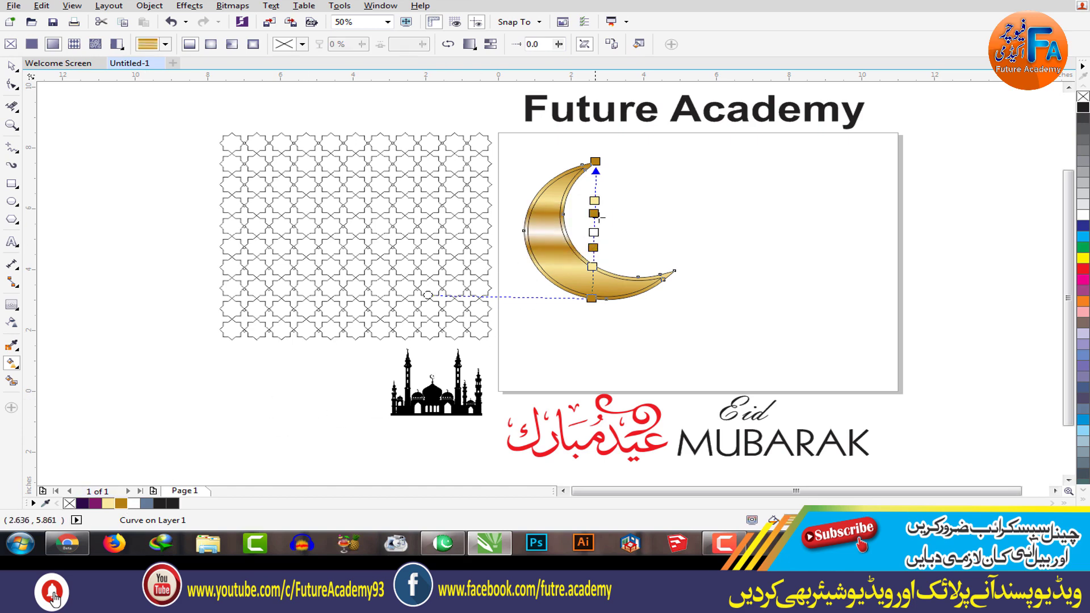
click(592, 267)
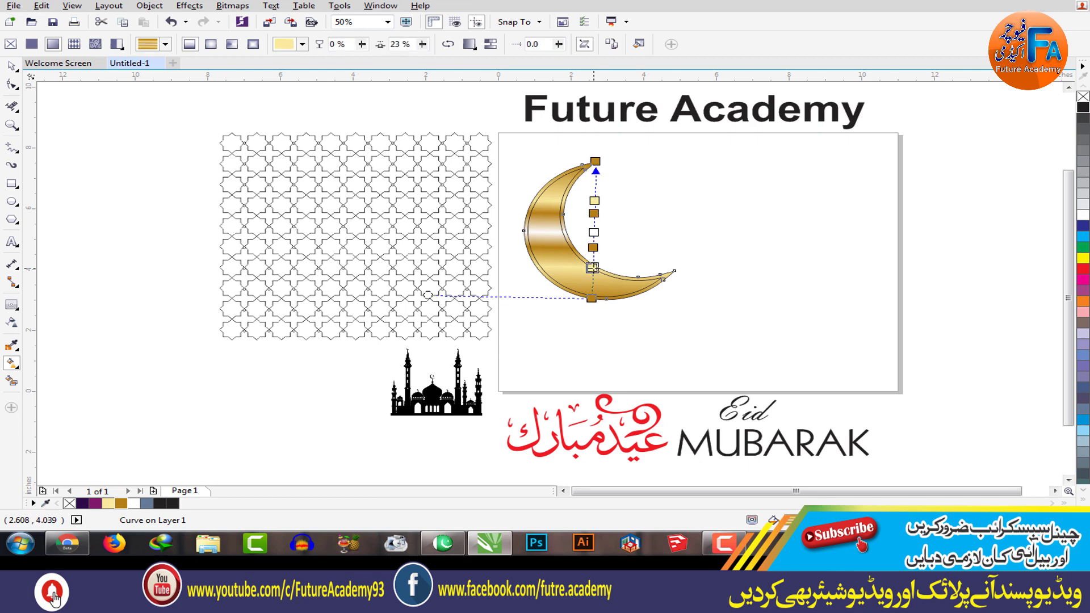
click(592, 268)
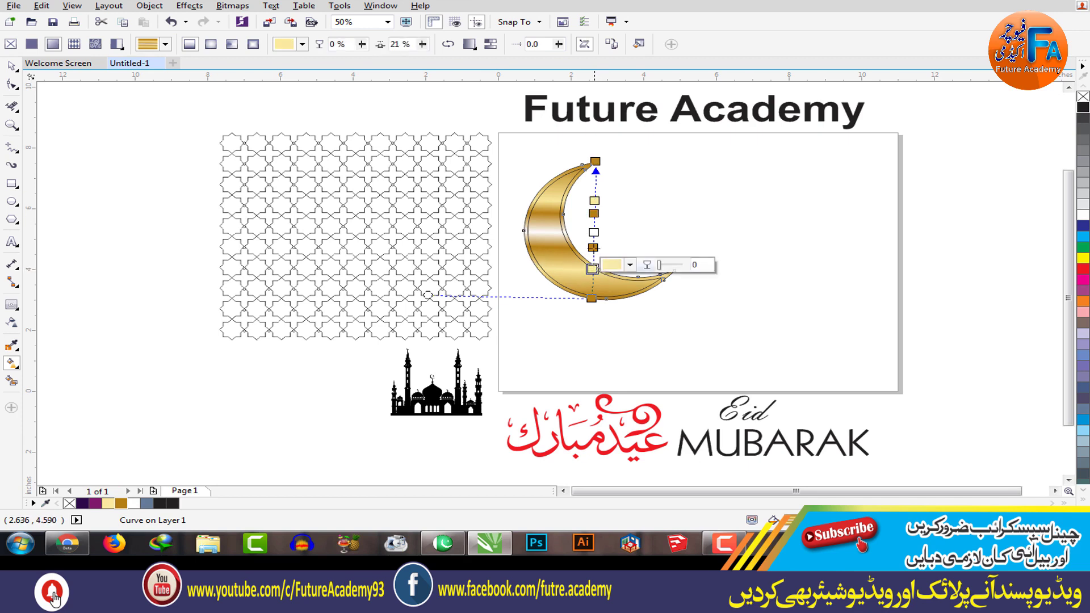
drag(594, 201, 594, 191)
click(593, 213)
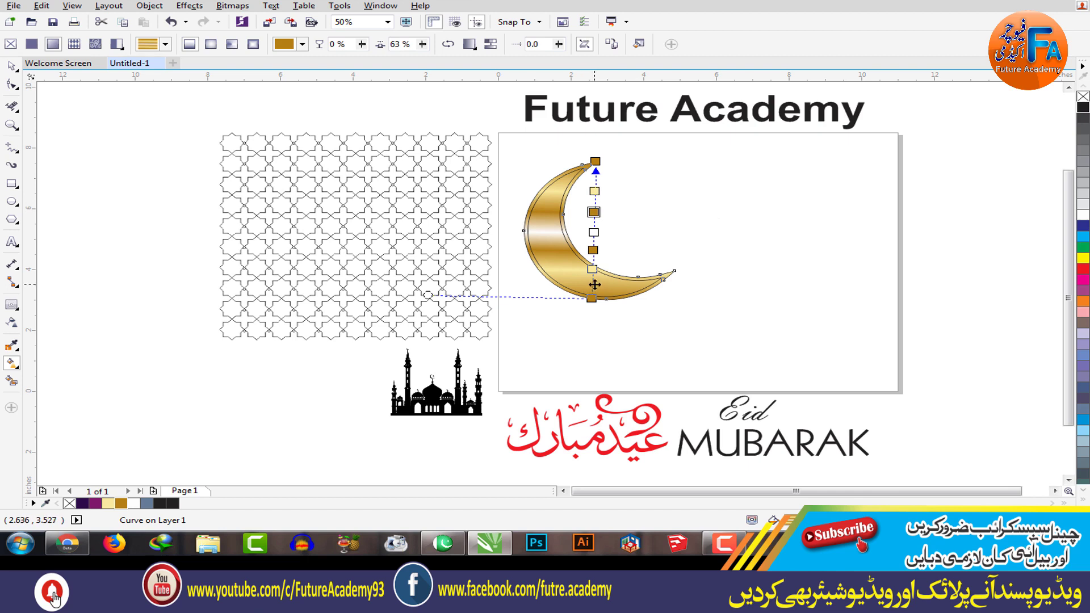
Step: Add a white node near each end of the crescent's fountain fill and pull both gold end nodes slightly inward
drag(135, 504, 595, 287)
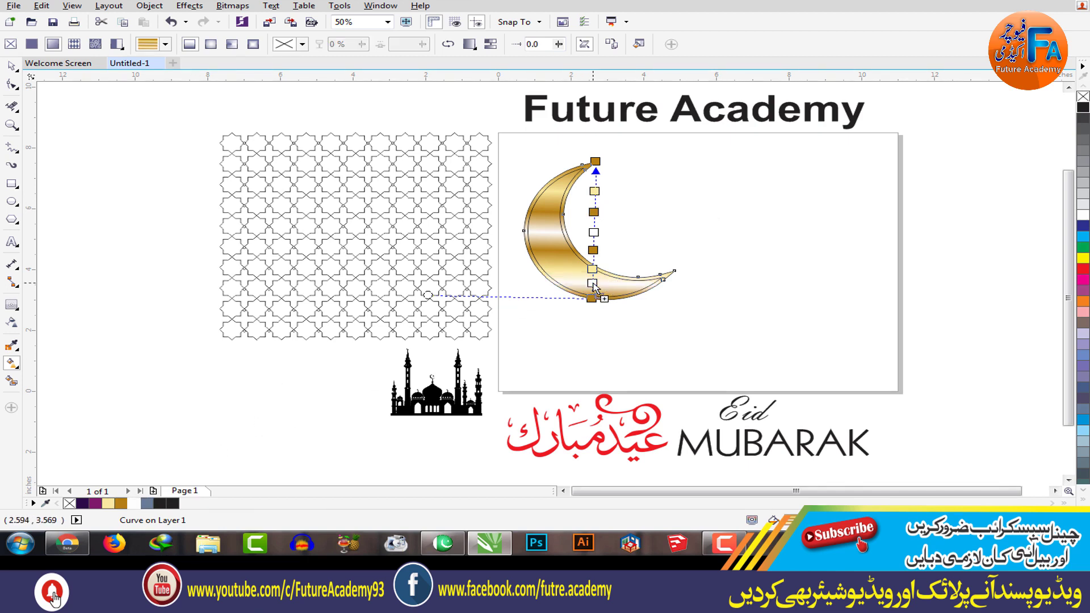
drag(136, 504, 595, 182)
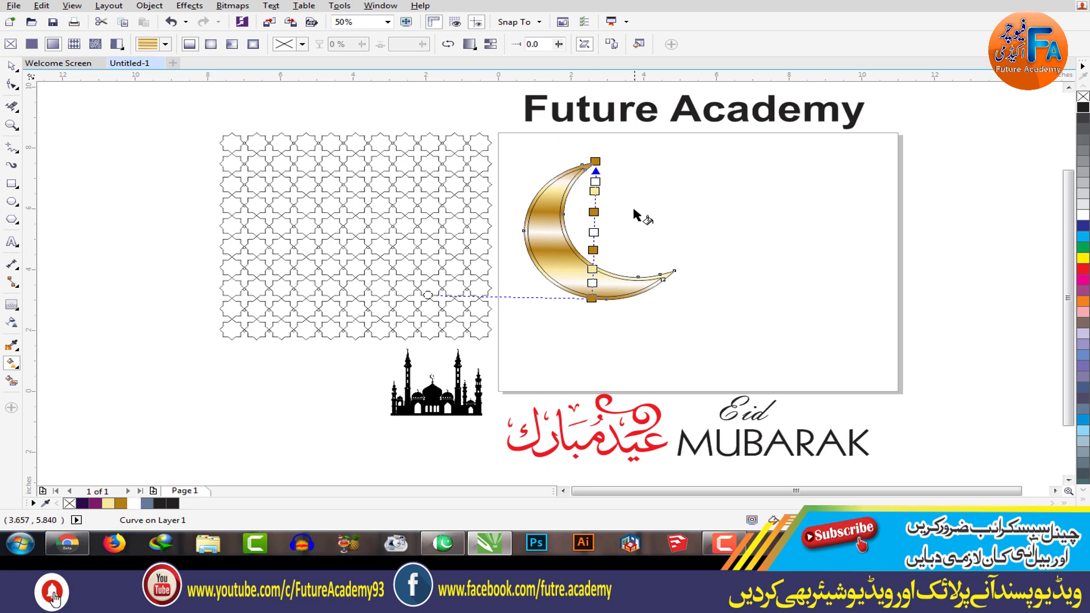
drag(592, 268, 593, 189)
drag(592, 298, 600, 286)
drag(595, 161, 594, 174)
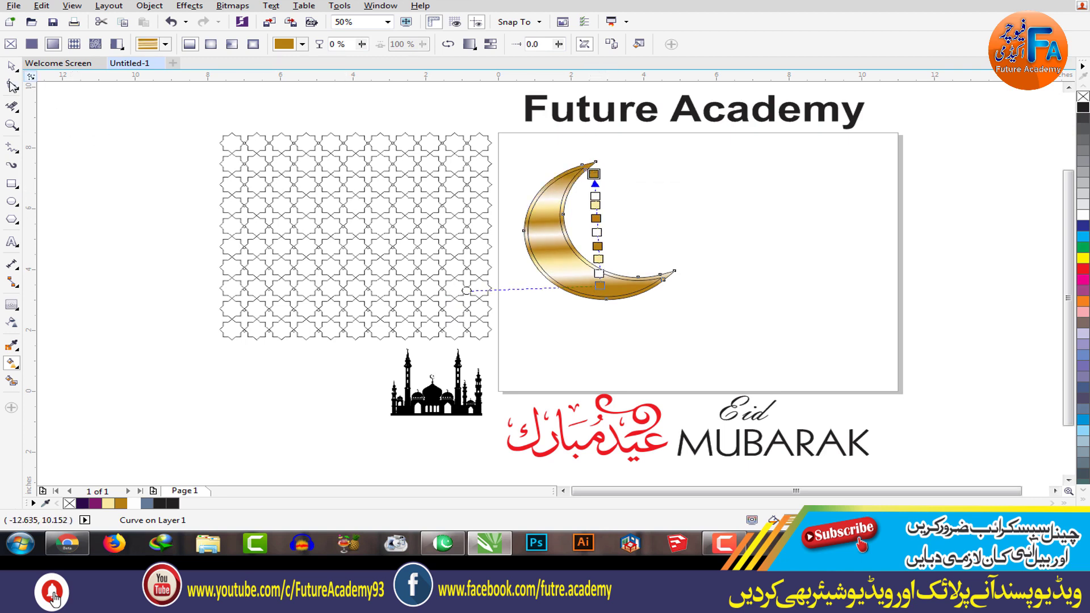
Step: Remove the outline from the outer gold crescent
click(12, 66)
click(316, 189)
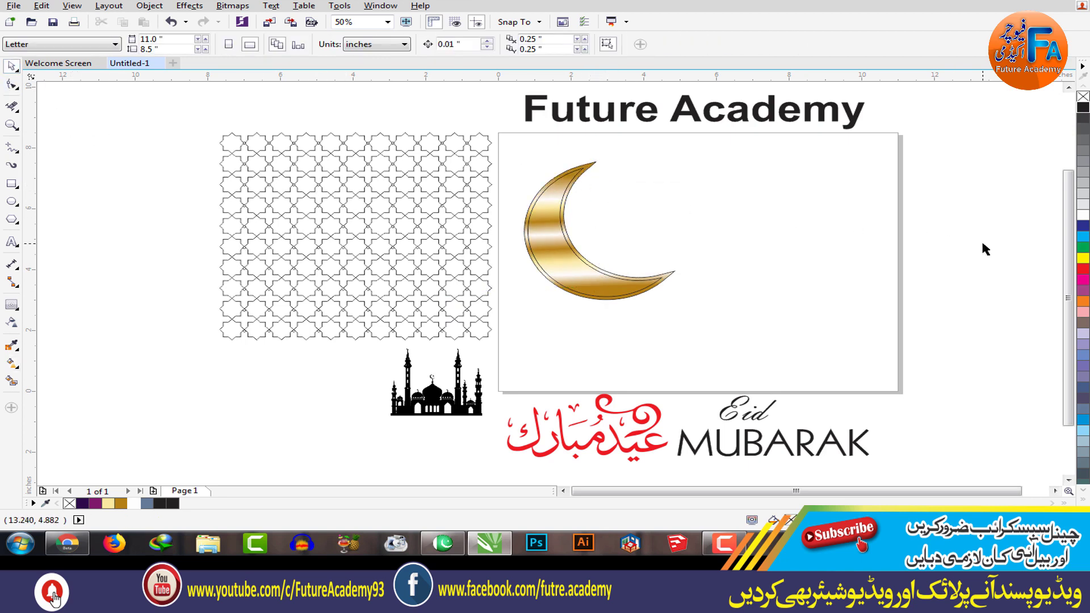
click(674, 274)
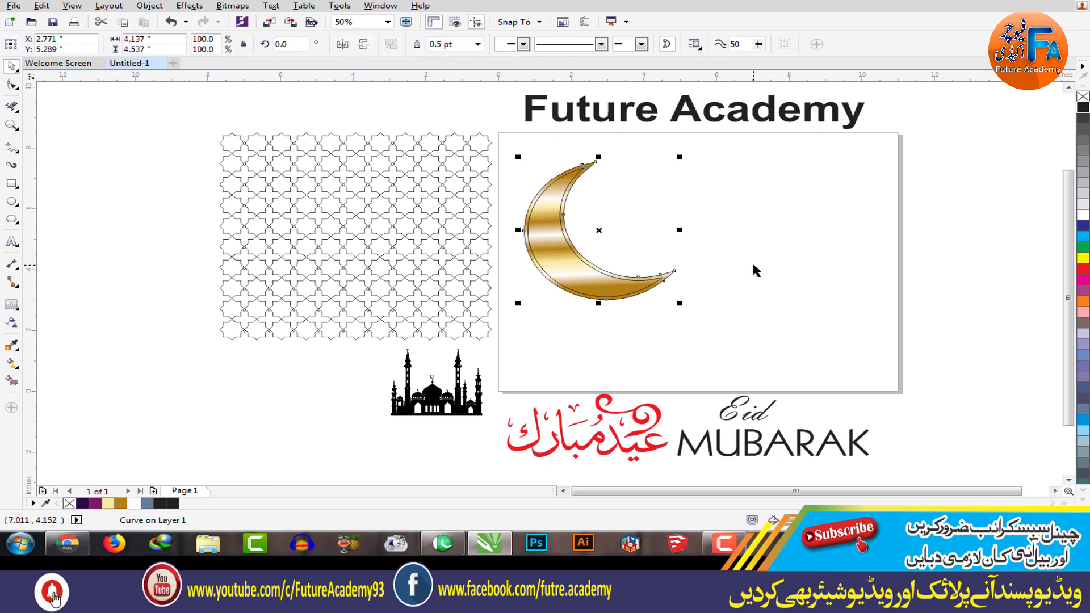
right_click(1082, 98)
click(640, 316)
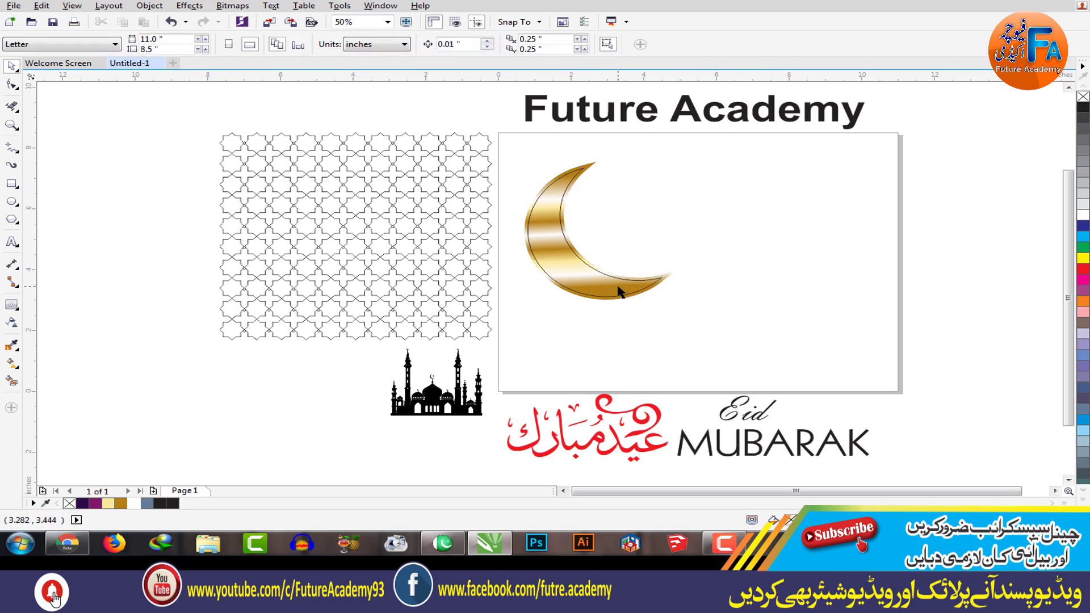
Step: Fill the inner crescent with white and remove its outline
click(629, 287)
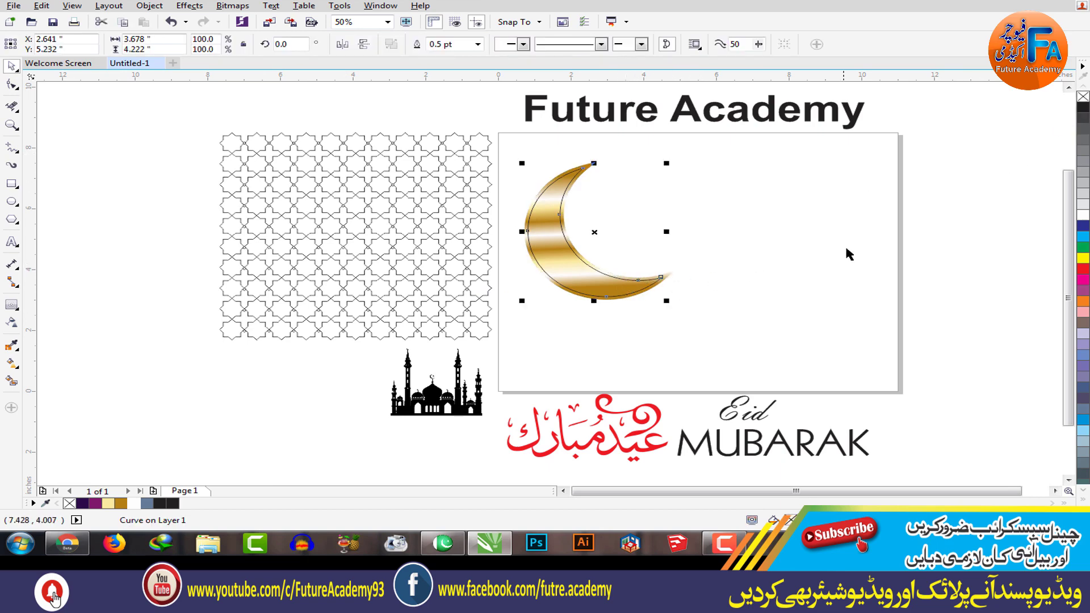
click(1083, 215)
click(1016, 238)
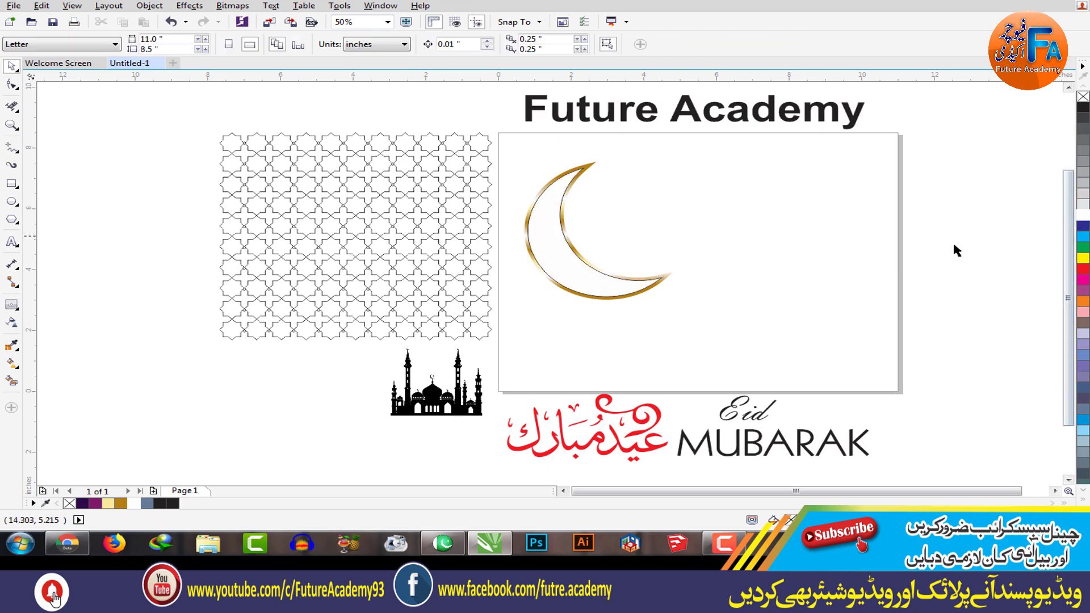
scroll(564, 211, up, 1)
click(565, 200)
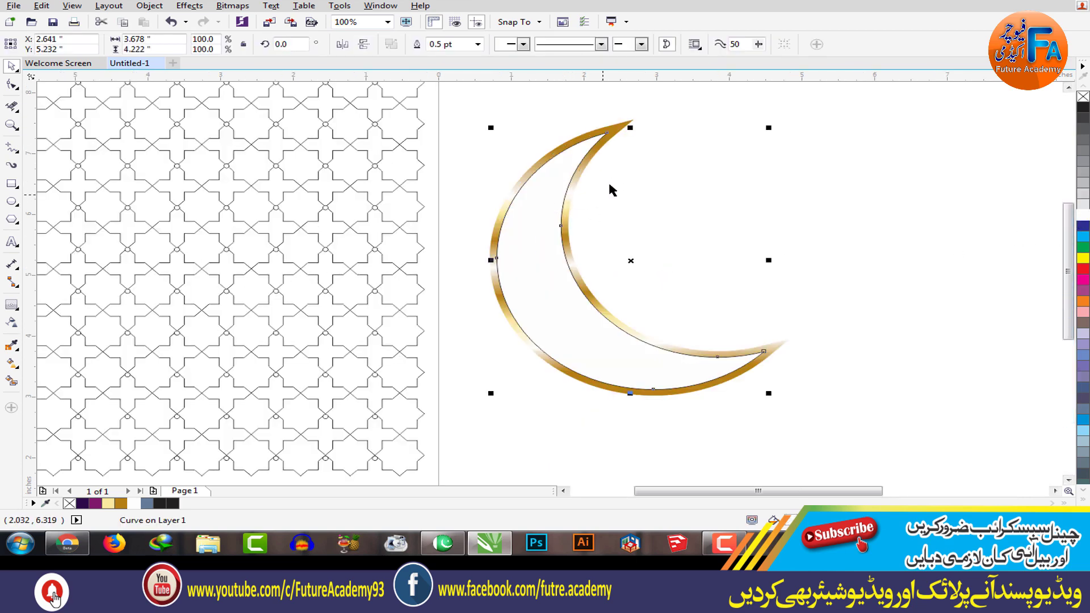
right_click(1083, 97)
click(819, 145)
scroll(751, 151, down, 1)
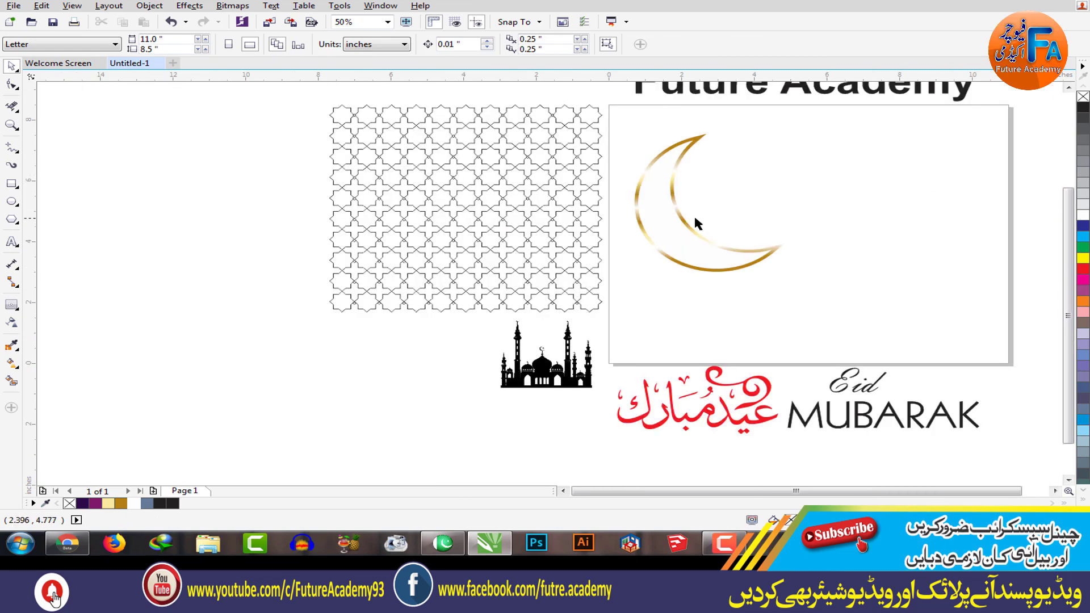
Step: Place a copy of the star lattice pattern left of the original and set the original's outline width to 2.0 pt
click(595, 212)
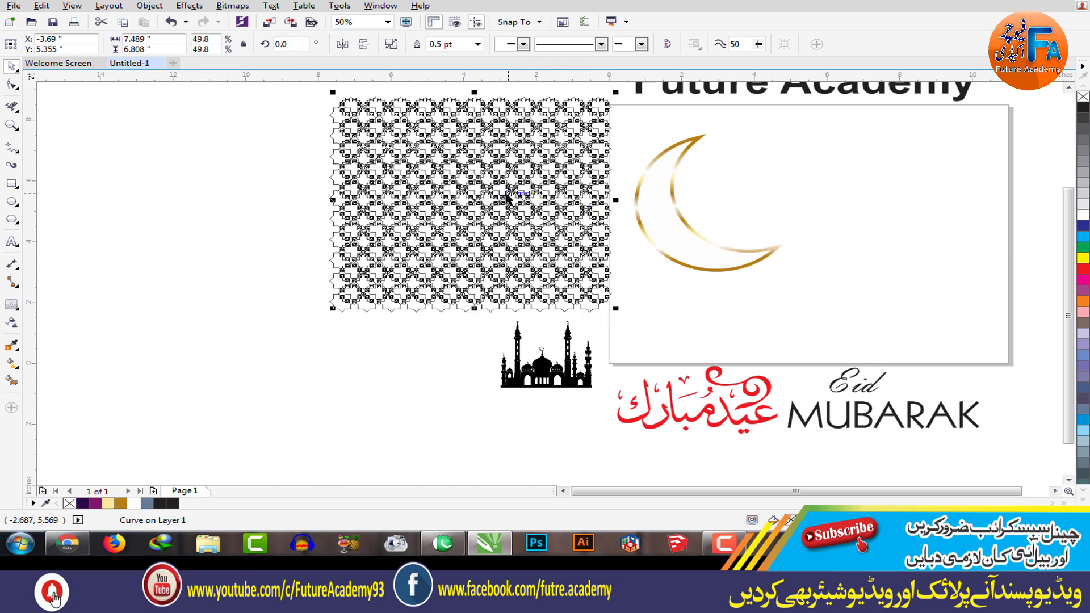
drag(483, 191, 210, 206)
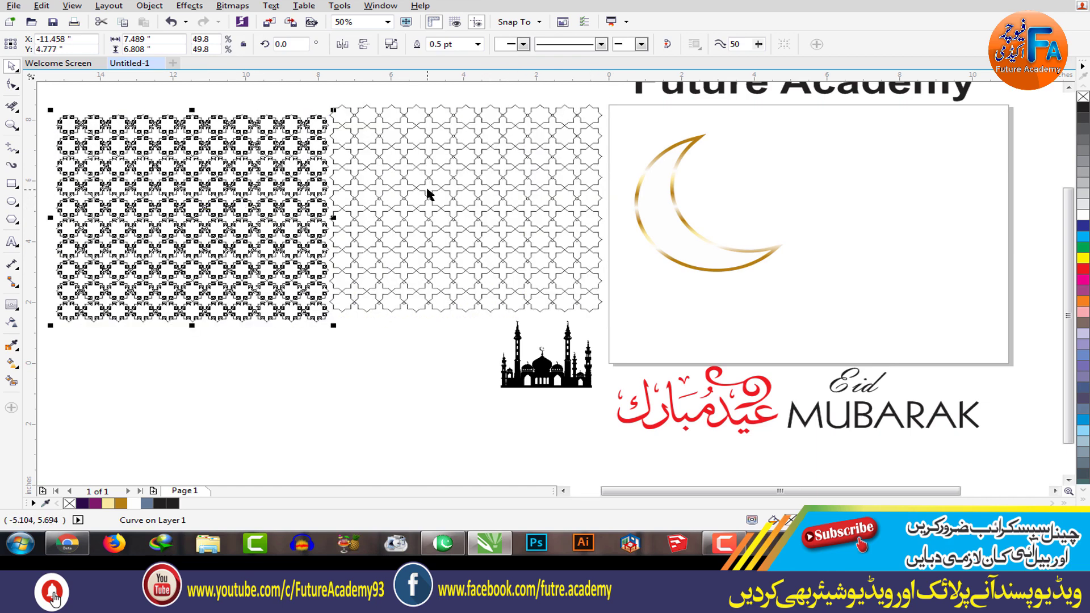
click(443, 189)
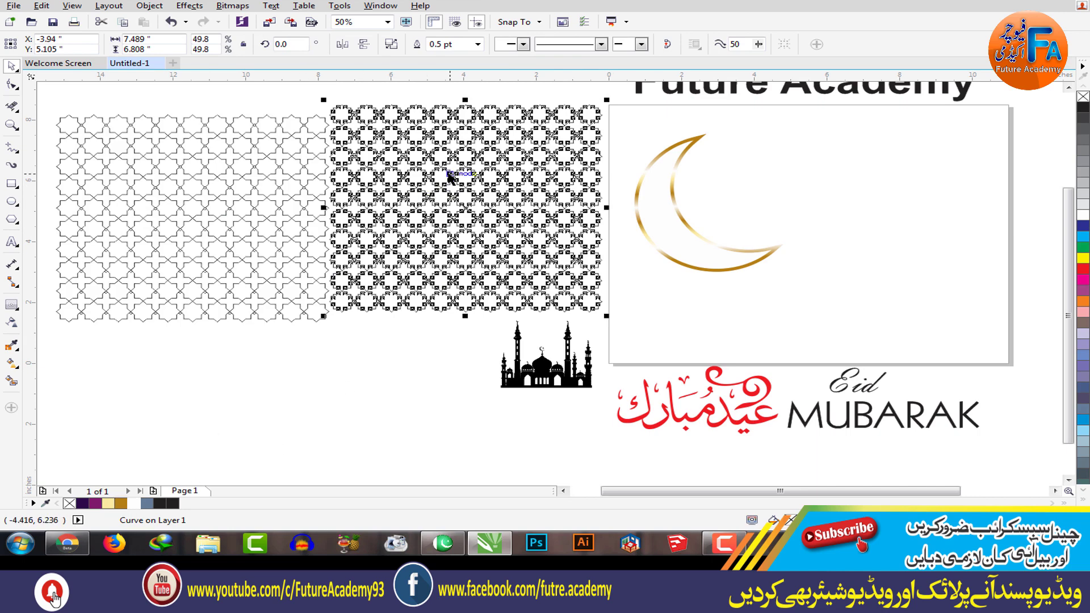
click(479, 44)
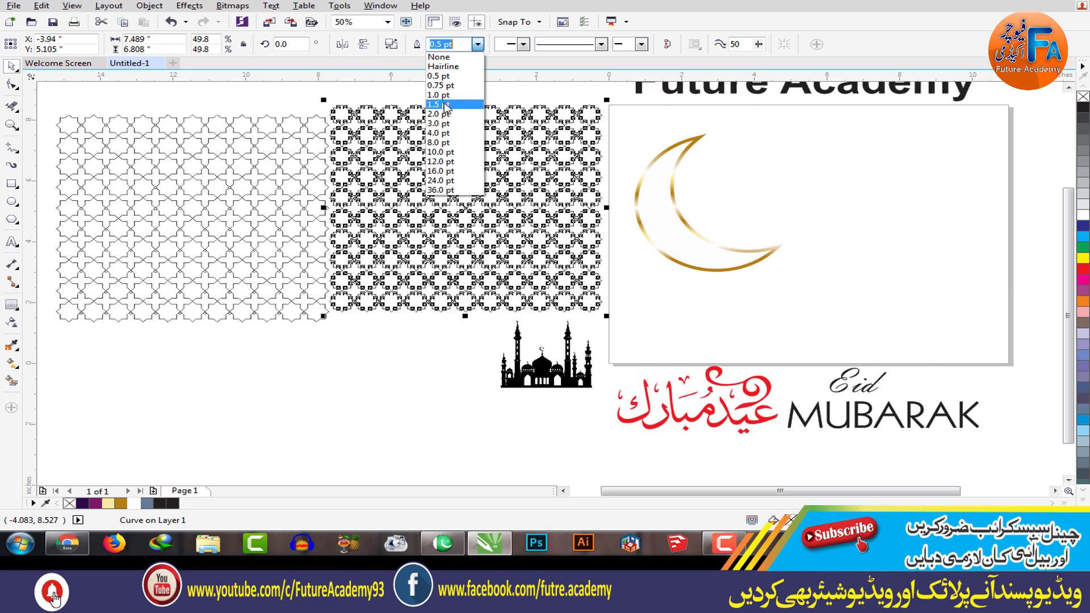
click(446, 104)
scroll(461, 140, up, 2)
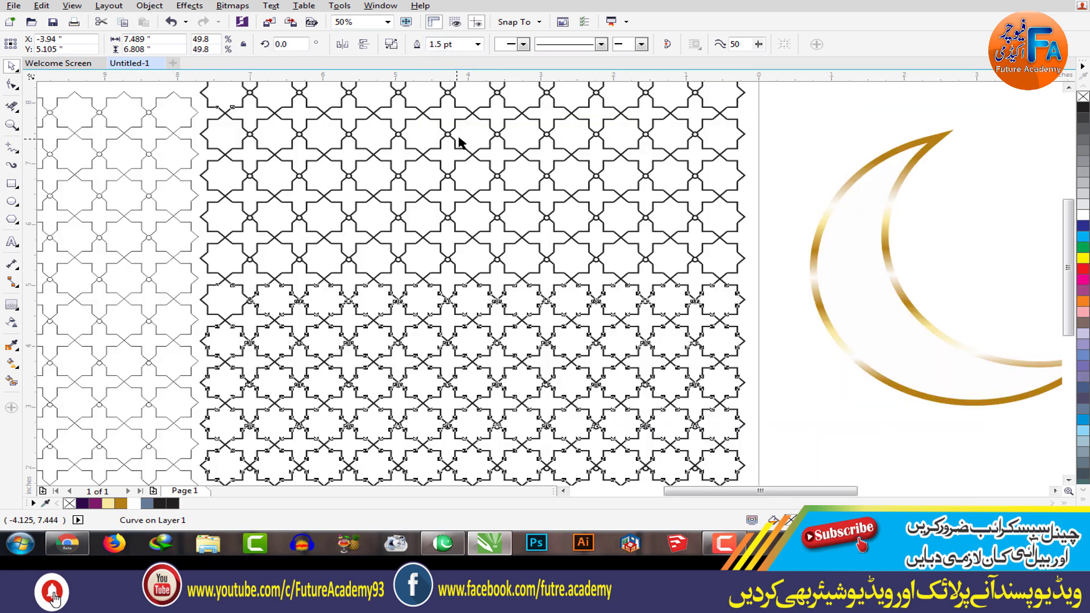
scroll(461, 142, up, 2)
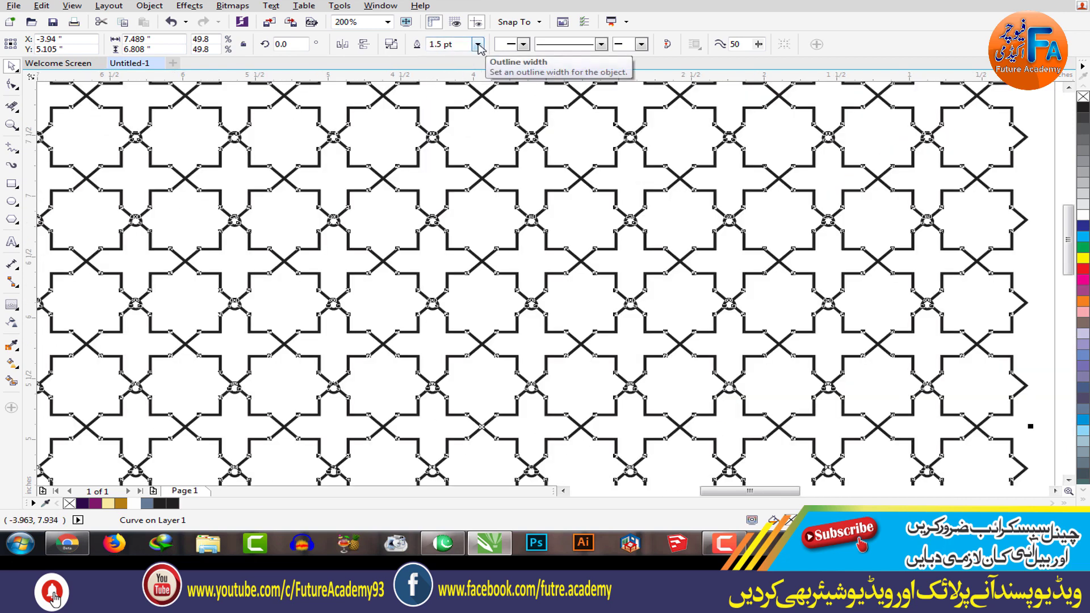
click(478, 45)
click(446, 116)
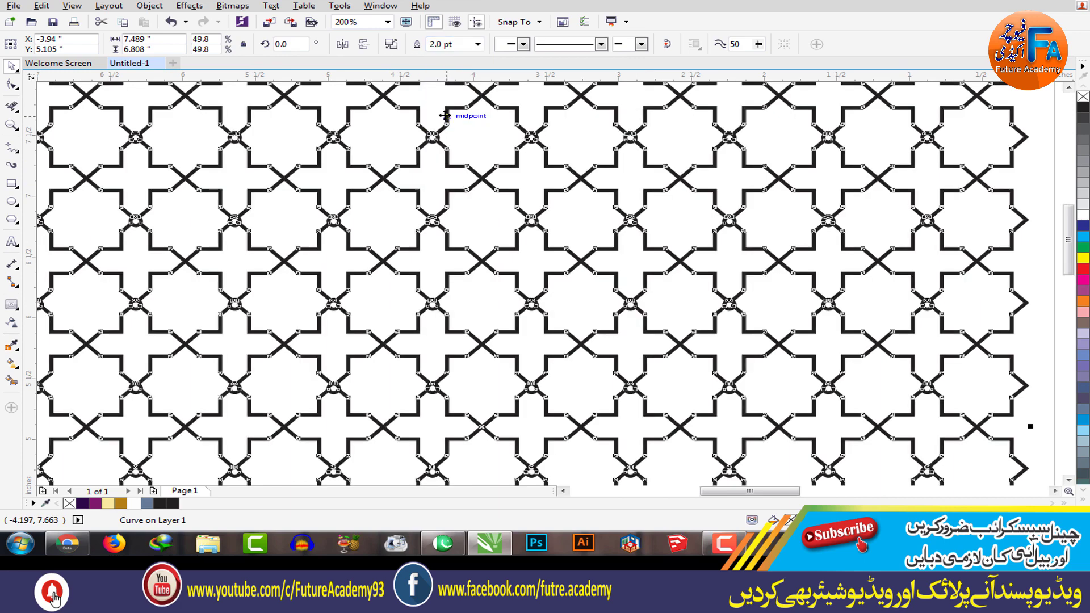
scroll(454, 125, down, 3)
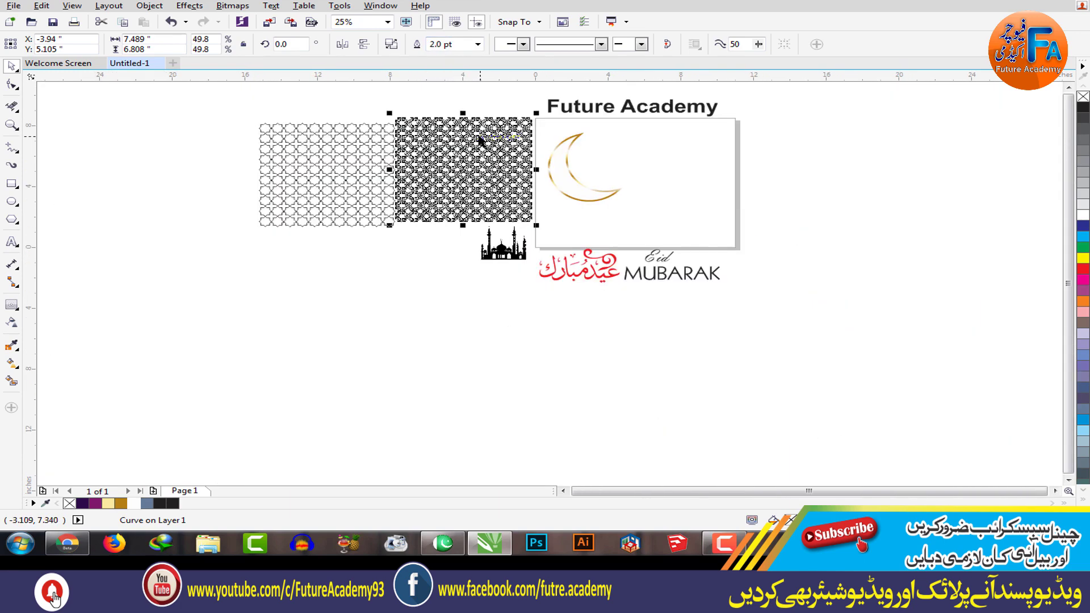
Step: Color the outline of the original star lattice pattern light yellow #F9E99E
scroll(478, 136, up, 1)
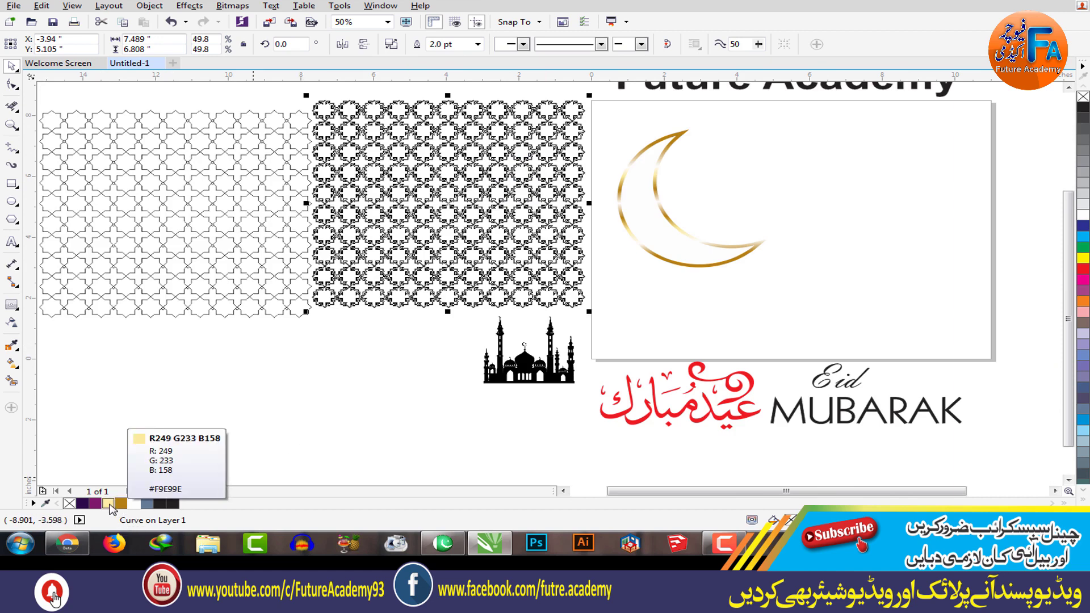
right_click(108, 504)
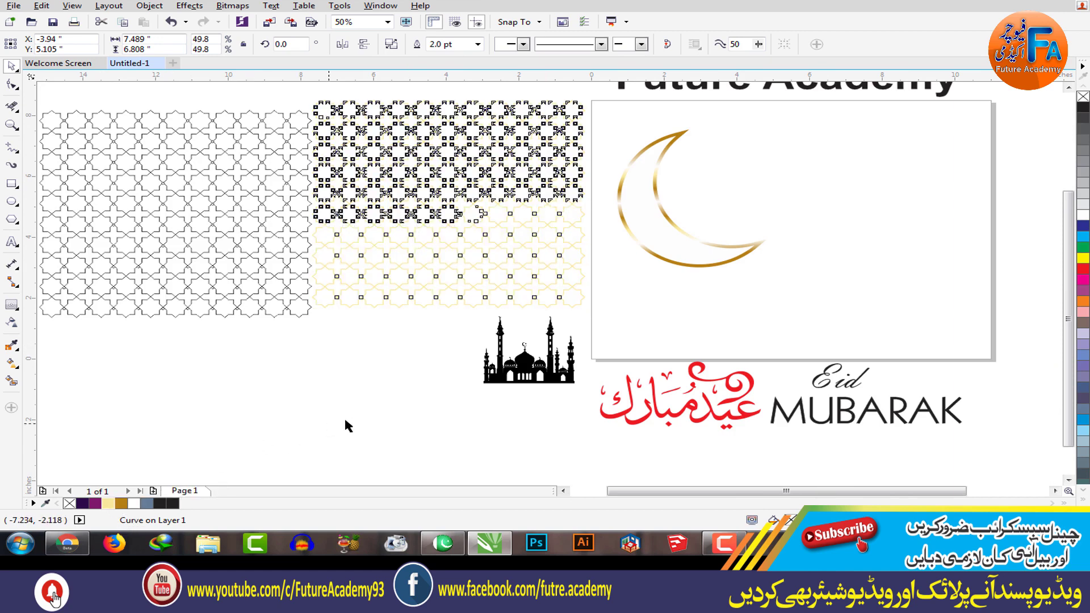
click(409, 293)
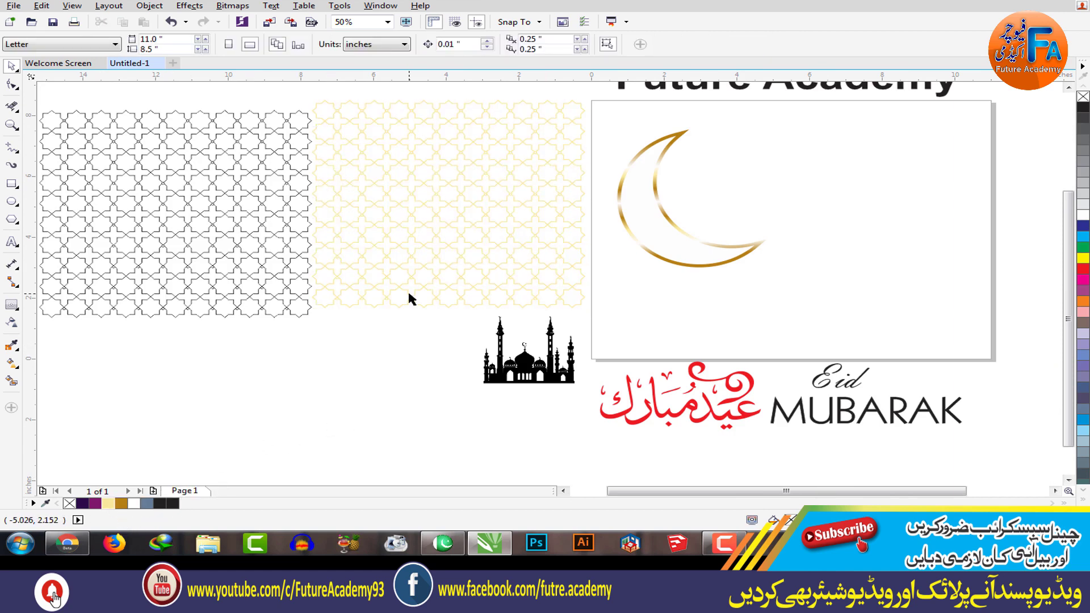
Step: Give the inner crescent a black outline and remove its fill
click(661, 238)
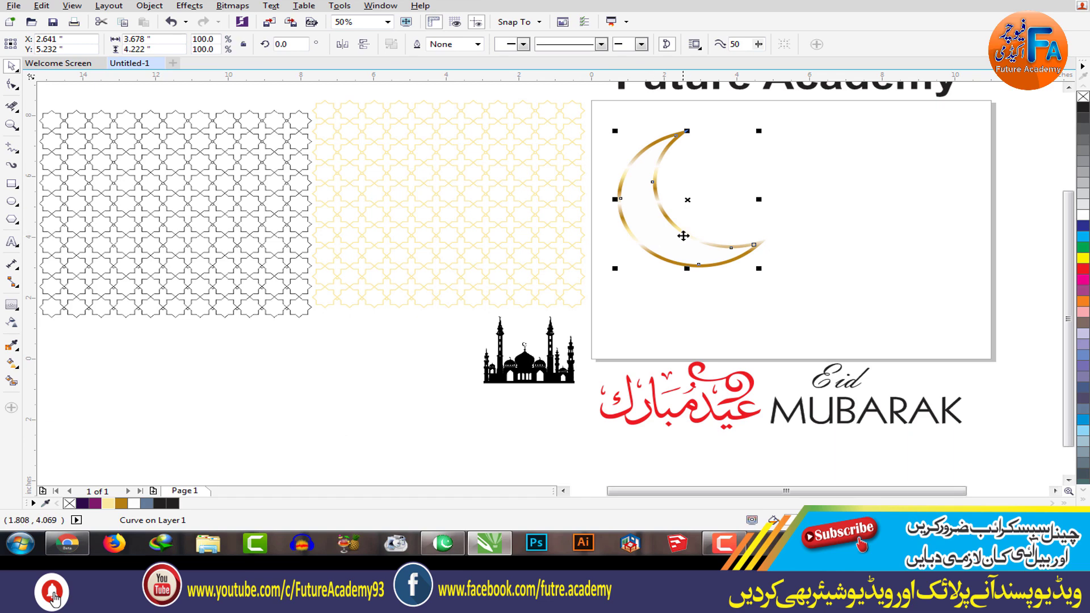
right_click(1083, 109)
click(1083, 99)
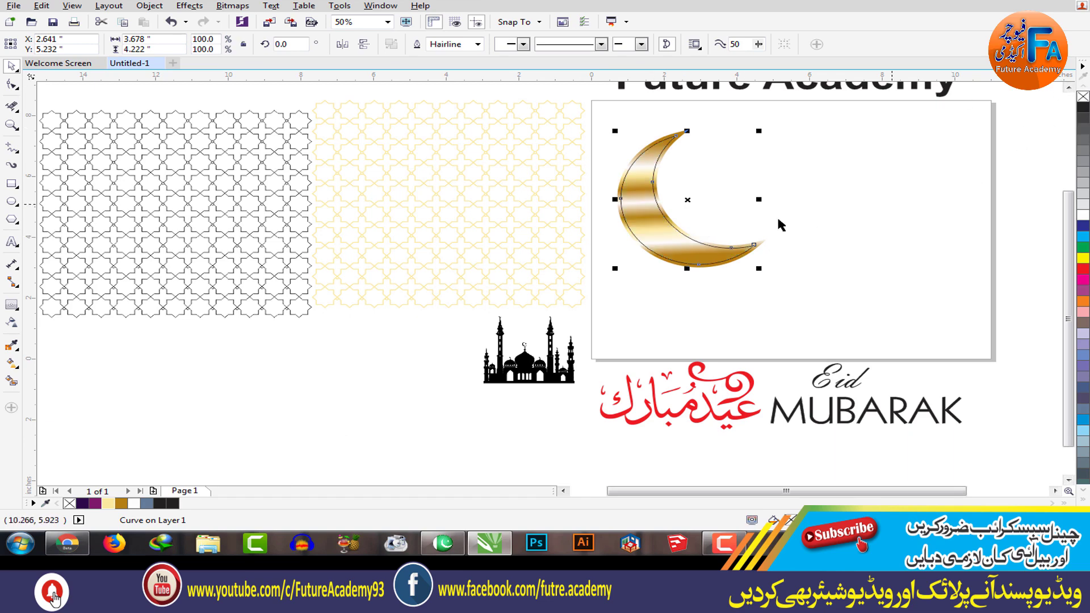
click(423, 339)
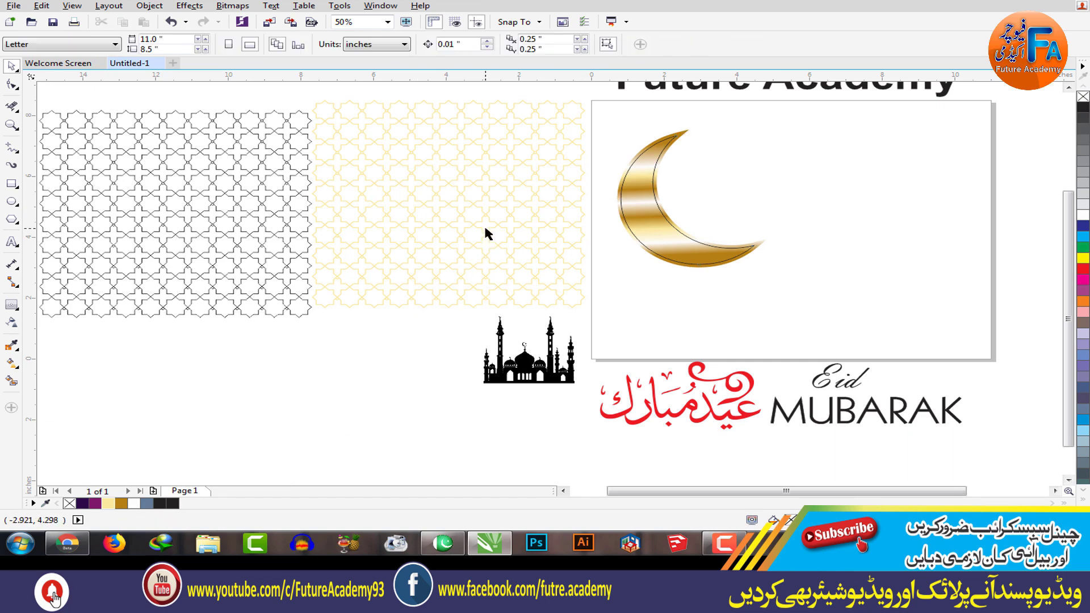
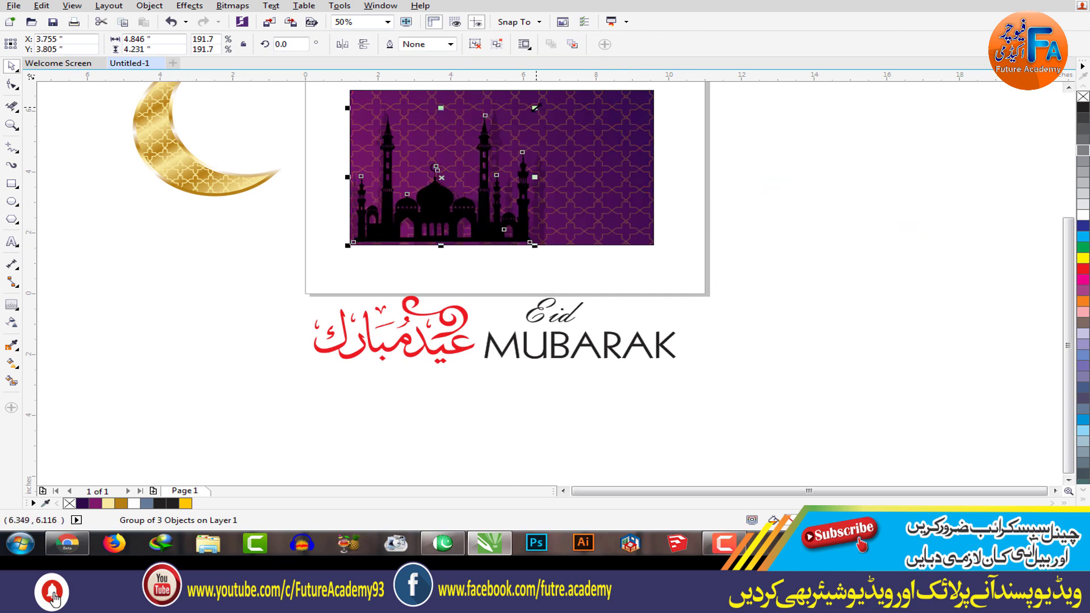
Step: Shrink the black mosque silhouette to about 4.23 by 3.69 inches and place it over the purple banner's lower-left corner
drag(534, 108, 511, 126)
drag(427, 219, 395, 224)
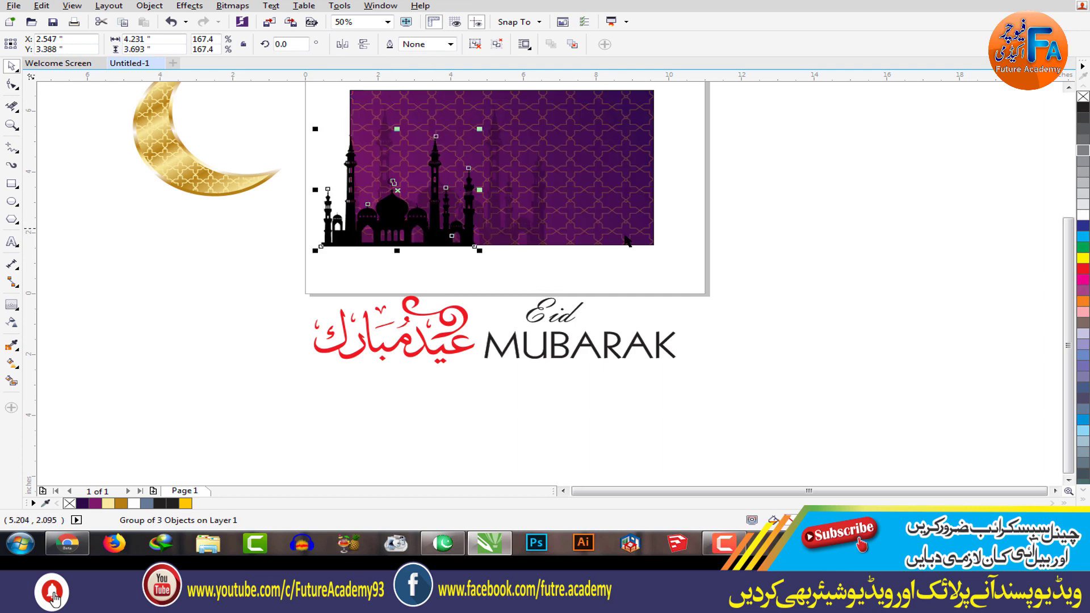
click(776, 236)
right_click(409, 216)
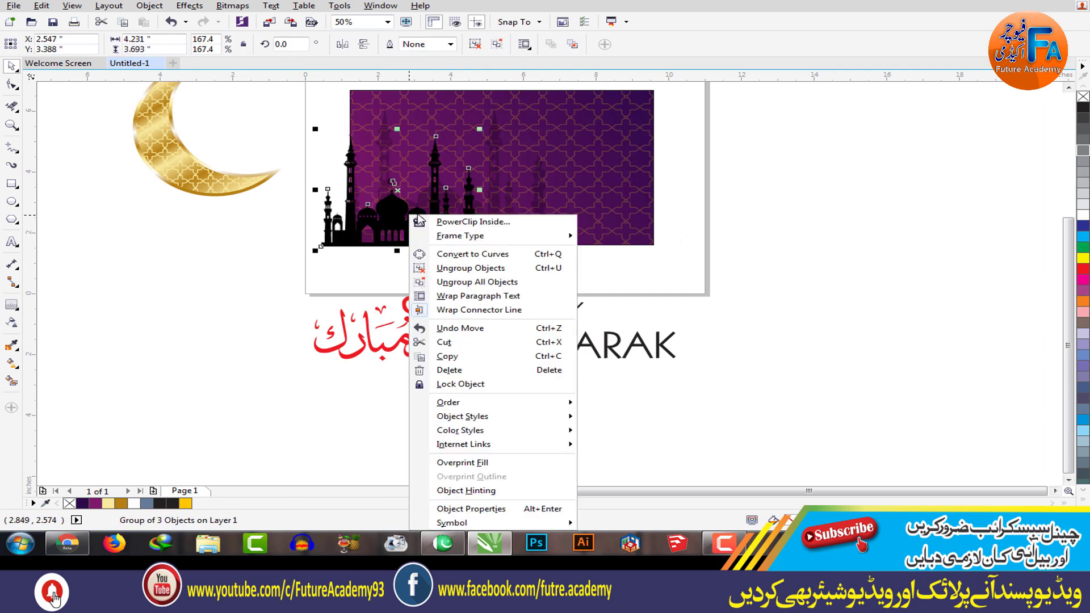
click(492, 221)
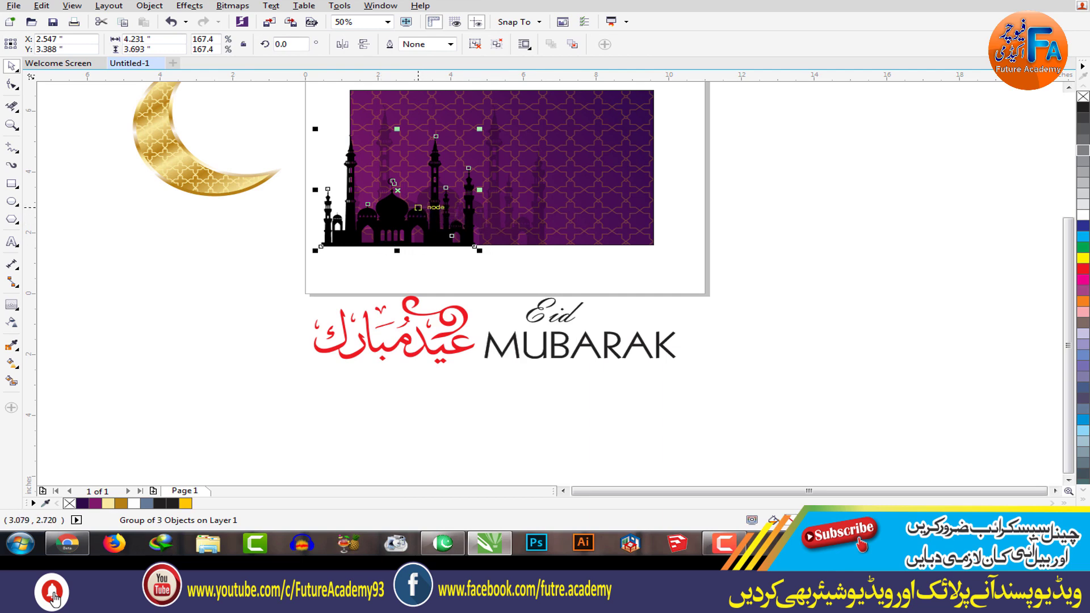
Step: Fill the black mosque silhouette with the gold gradient copied from the crescent moon
key(g)
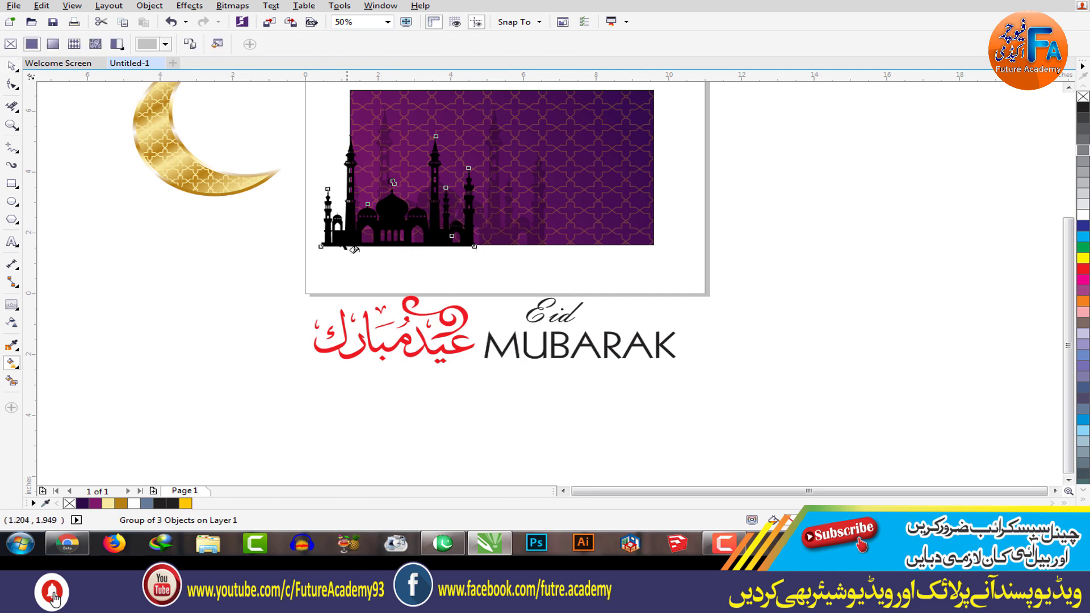
drag(322, 248, 467, 167)
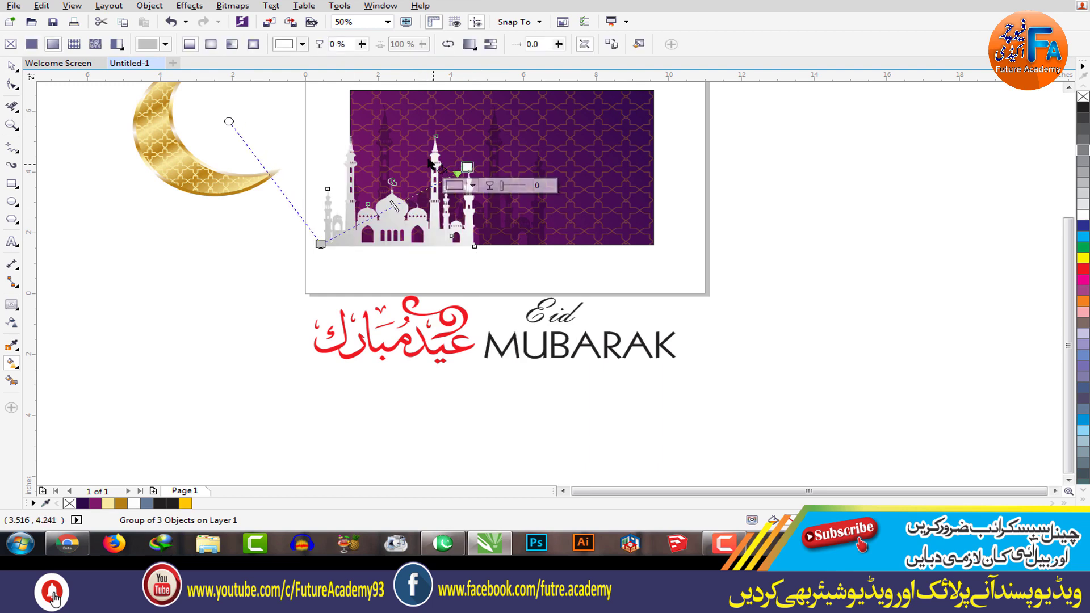
click(200, 169)
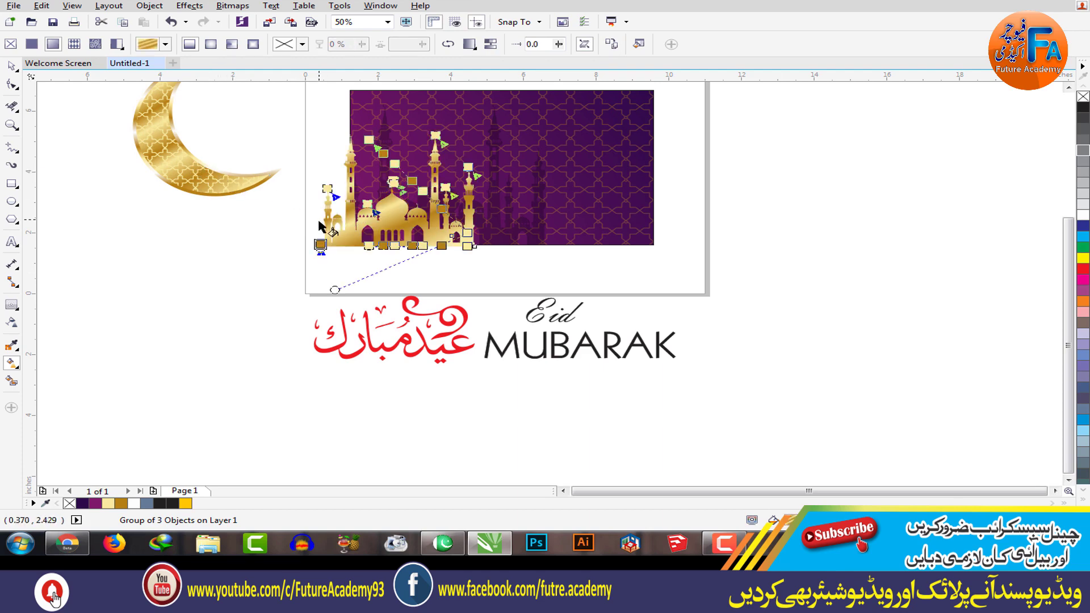
click(11, 66)
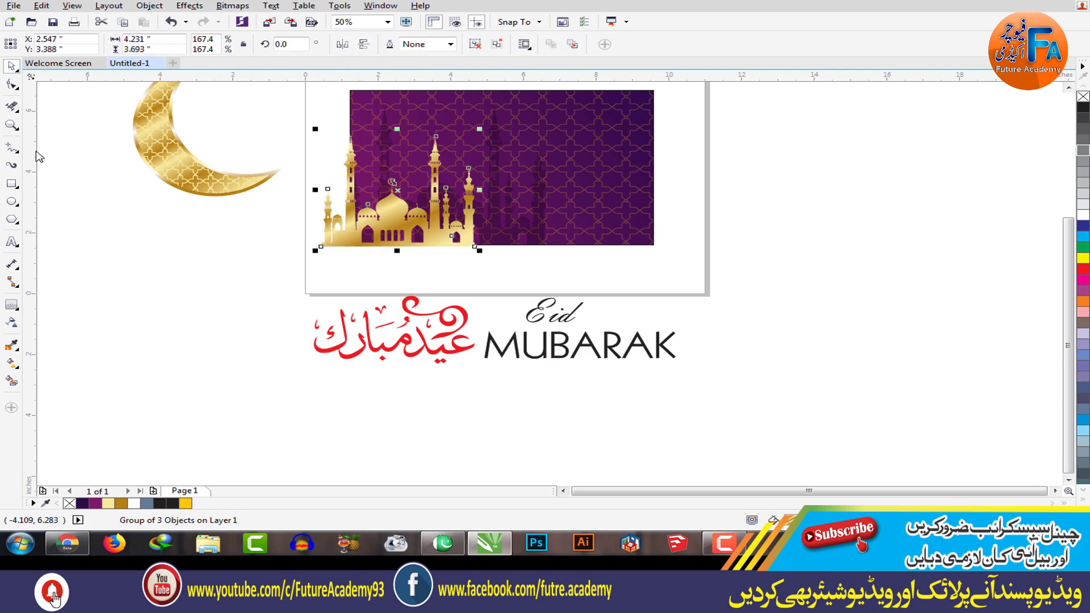
Step: PowerClip the gold mosque inside the purple banner rectangle
right_click(414, 214)
click(440, 217)
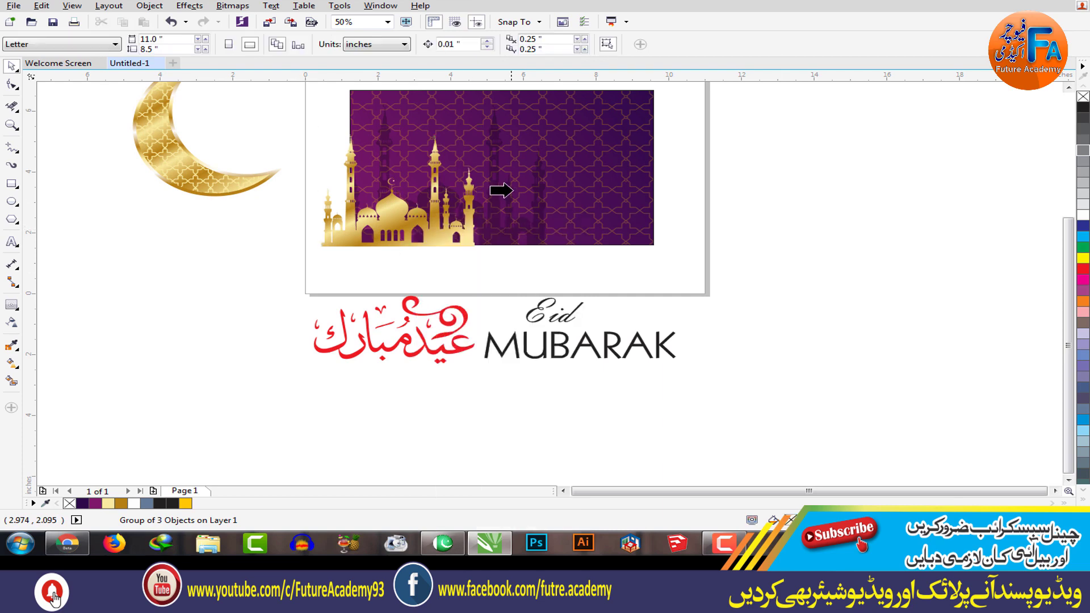
click(506, 189)
click(688, 244)
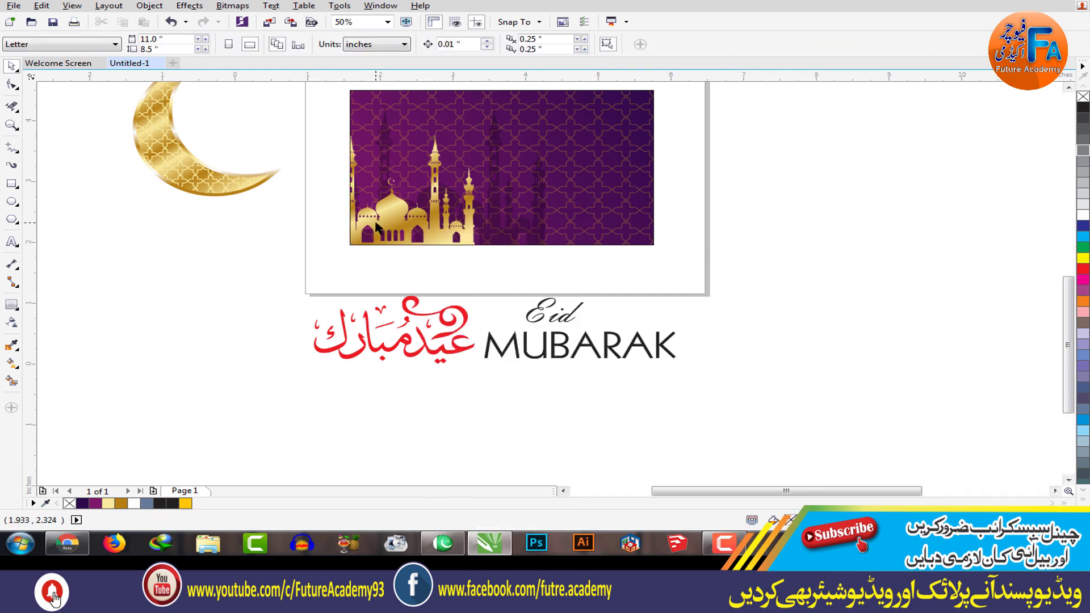
Step: Edit the banner's PowerClip contents, shift the gold mosque slightly left and down, and finish editing
scroll(408, 229, up, 1)
click(408, 228)
click(630, 284)
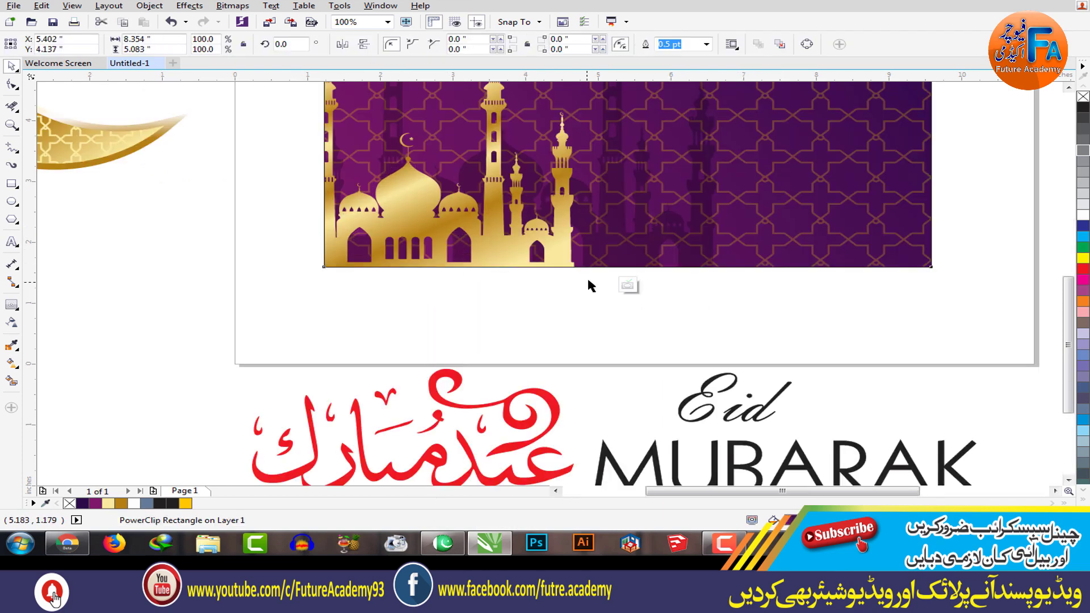
click(420, 214)
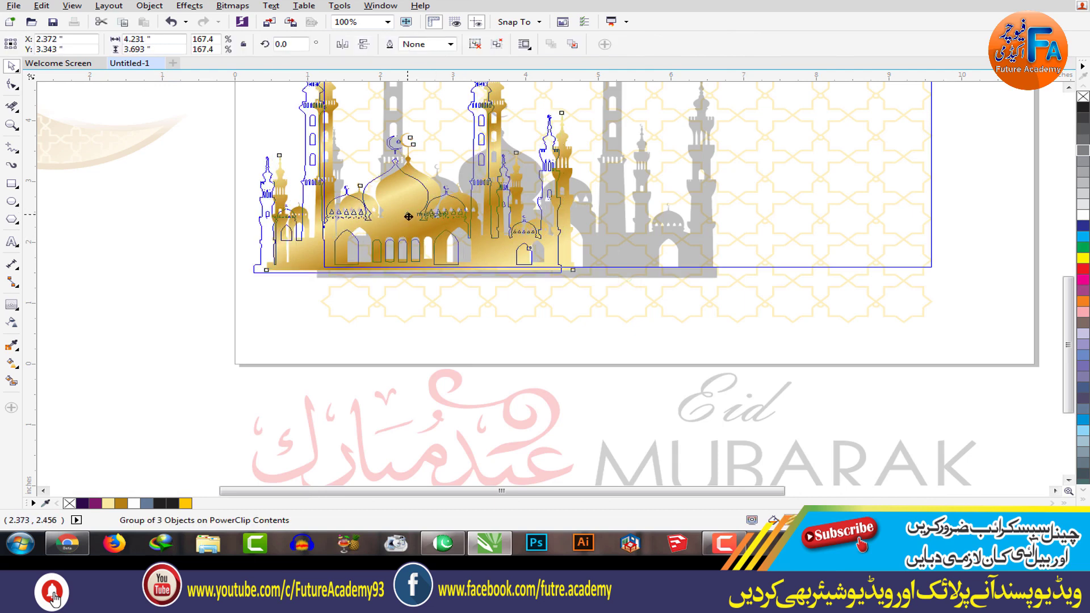
drag(408, 216, 408, 217)
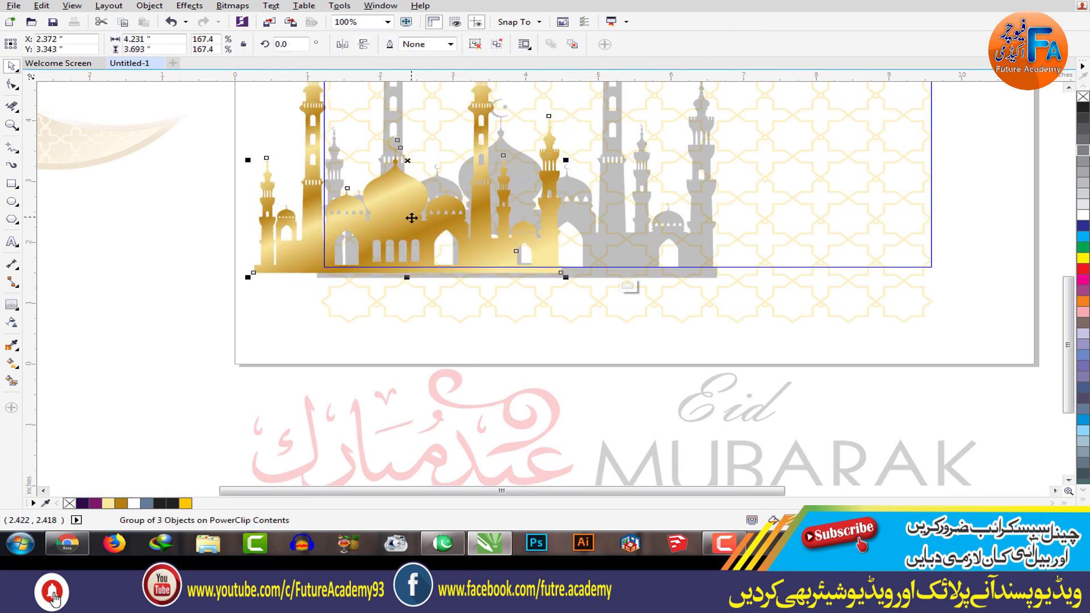
click(627, 286)
click(595, 305)
scroll(595, 306, down, 4)
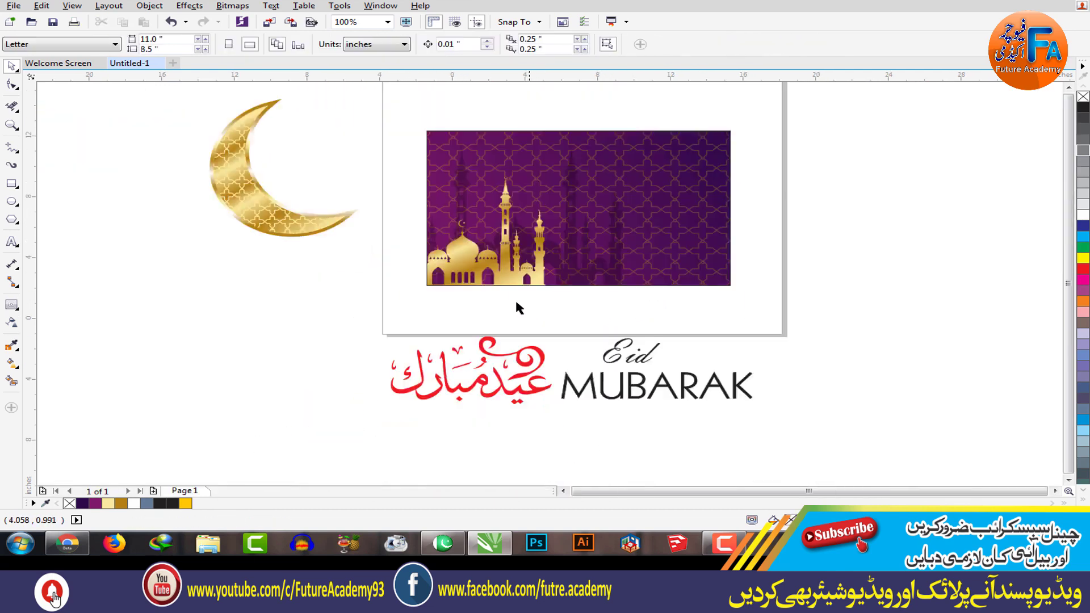
scroll(511, 281, up, 4)
click(537, 267)
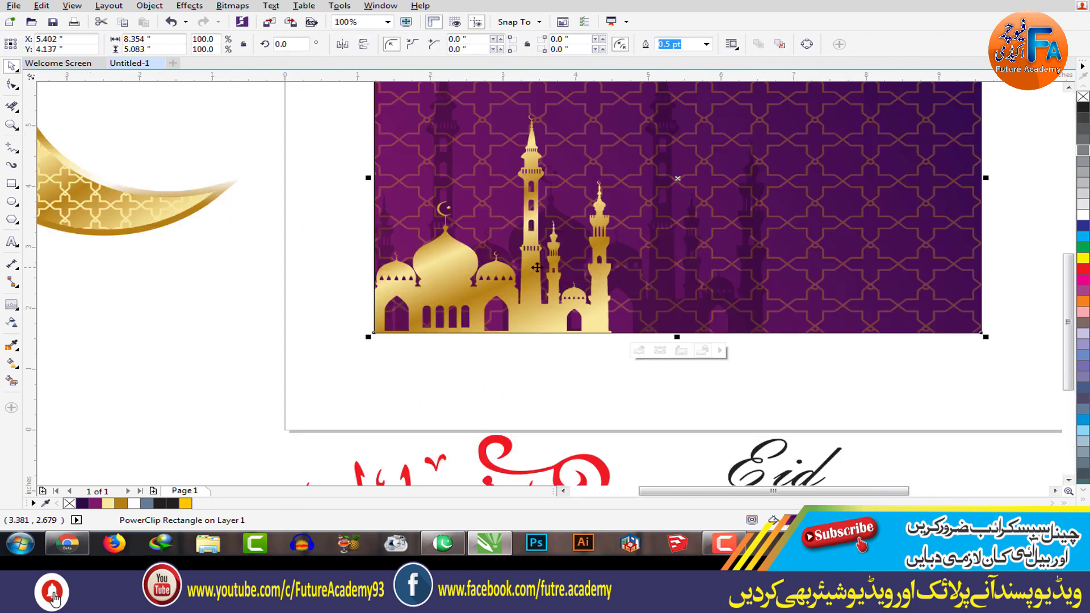
scroll(472, 233, down, 2)
click(772, 294)
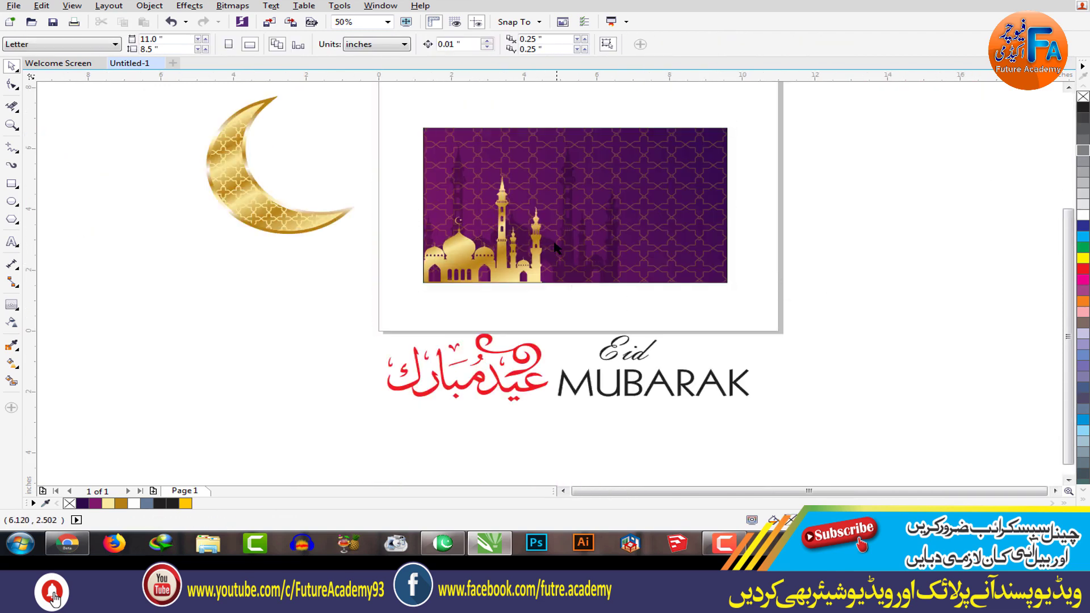
Step: Within the banner's PowerClip contents, give the gold mosque a black drop shadow with opacity 75, feathering 4 and Subtract merge mode
scroll(538, 241, up, 2)
click(550, 242)
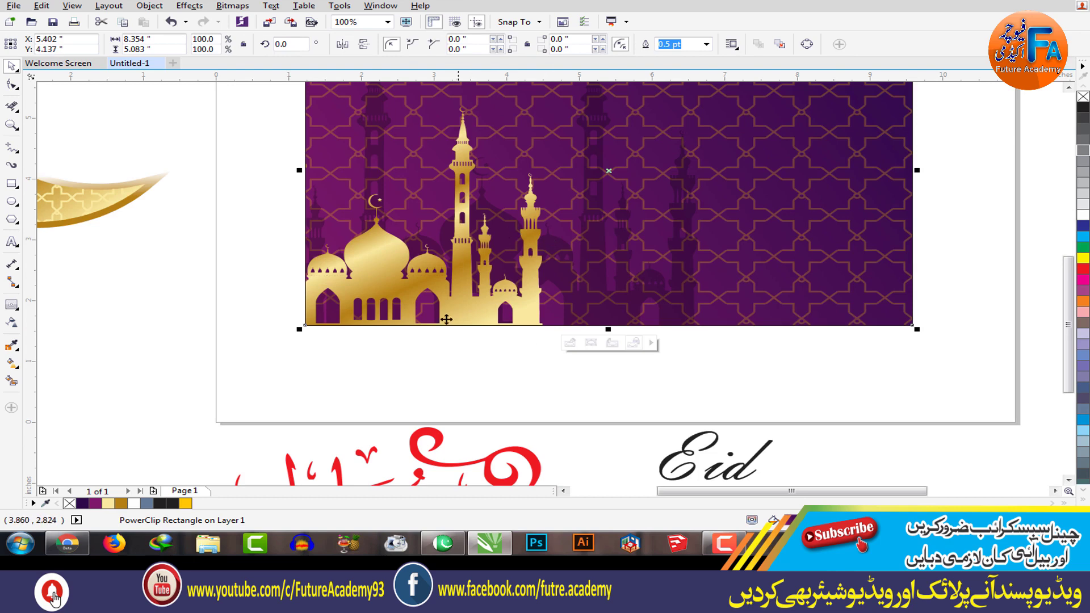
click(570, 343)
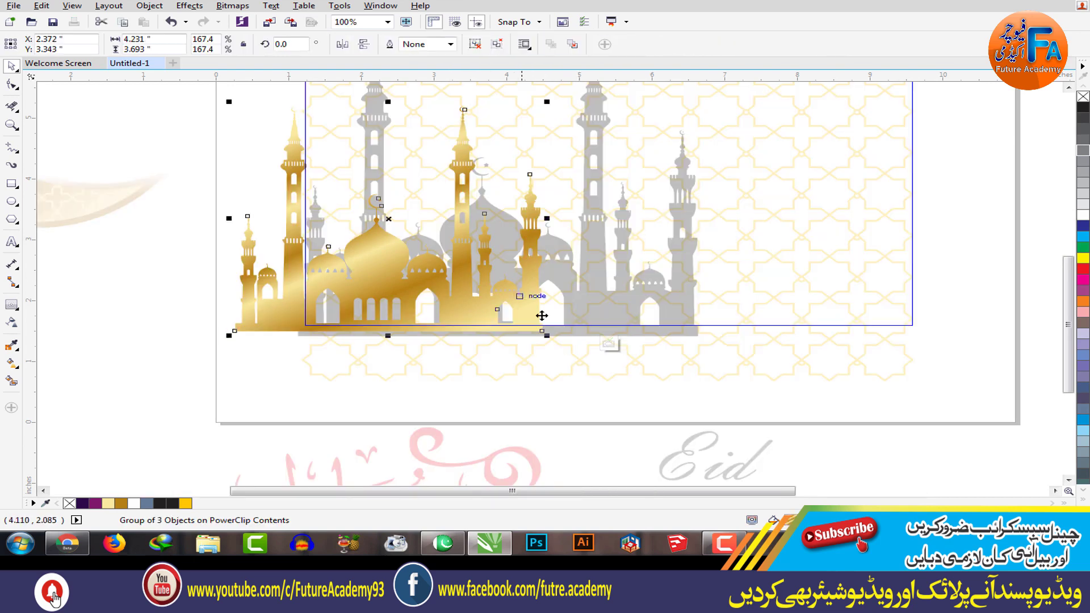
click(15, 312)
click(60, 299)
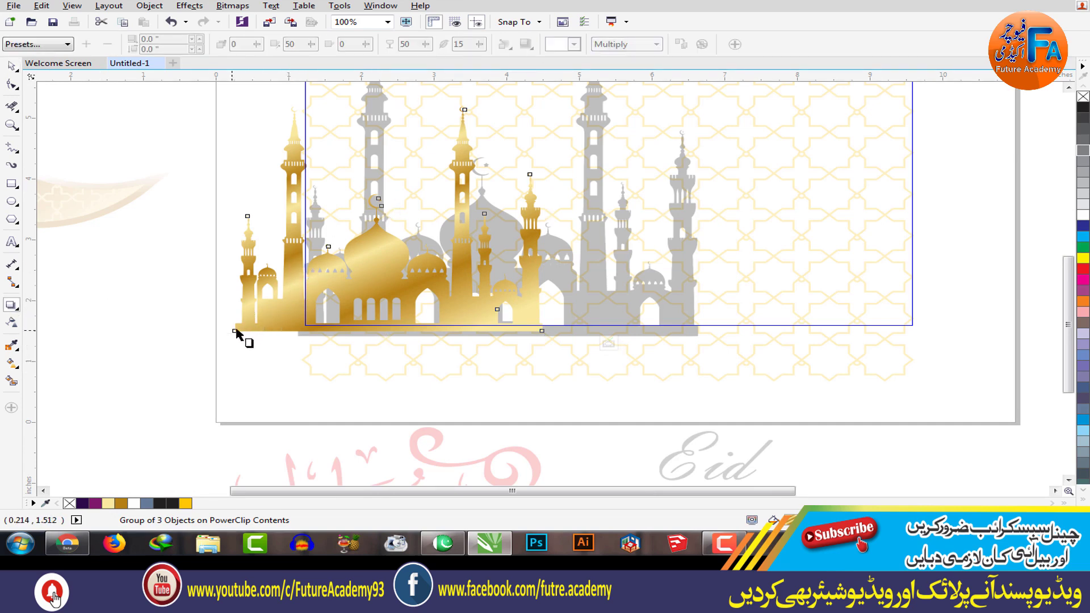
drag(235, 331, 547, 208)
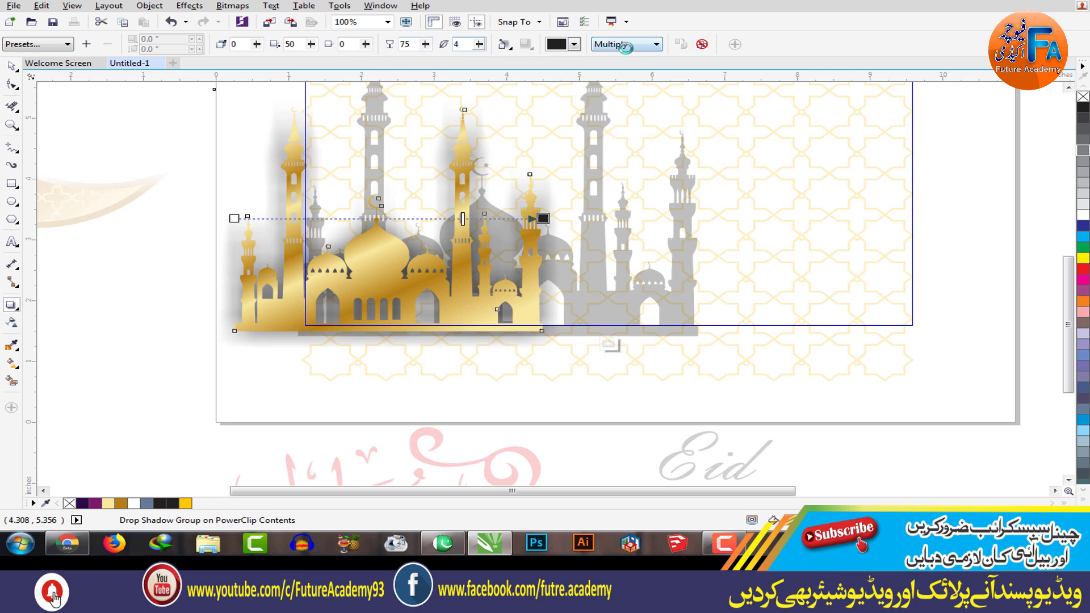
click(624, 46)
click(613, 77)
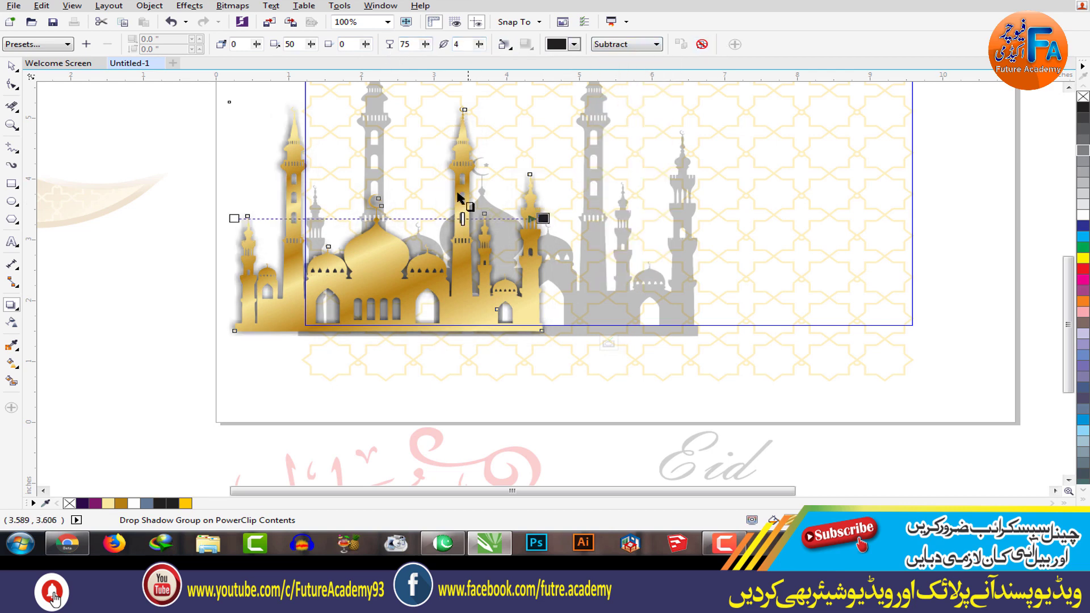
click(12, 65)
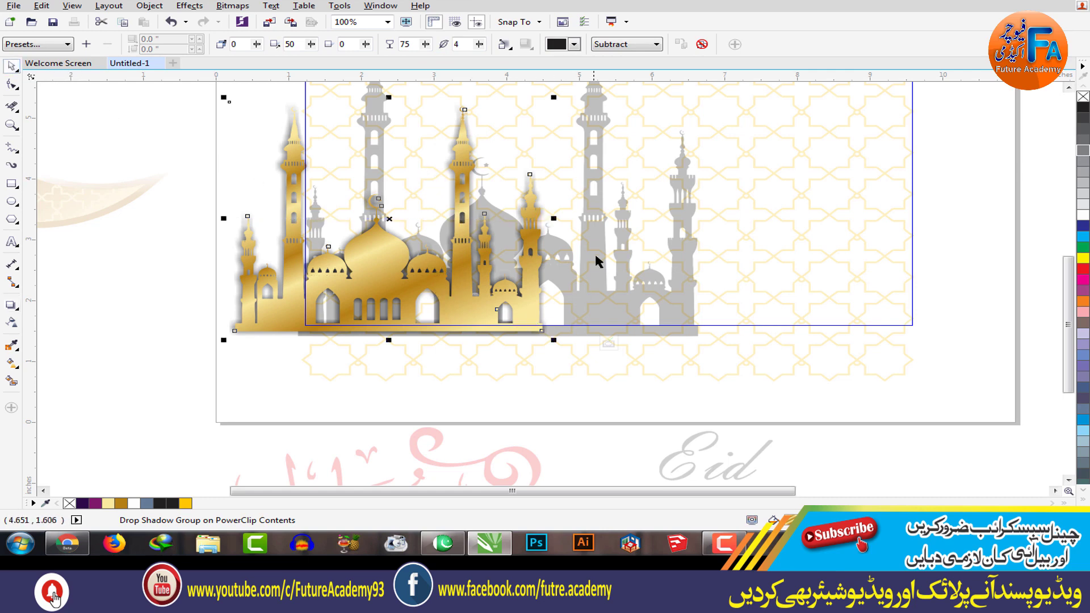
scroll(594, 252, down, 1)
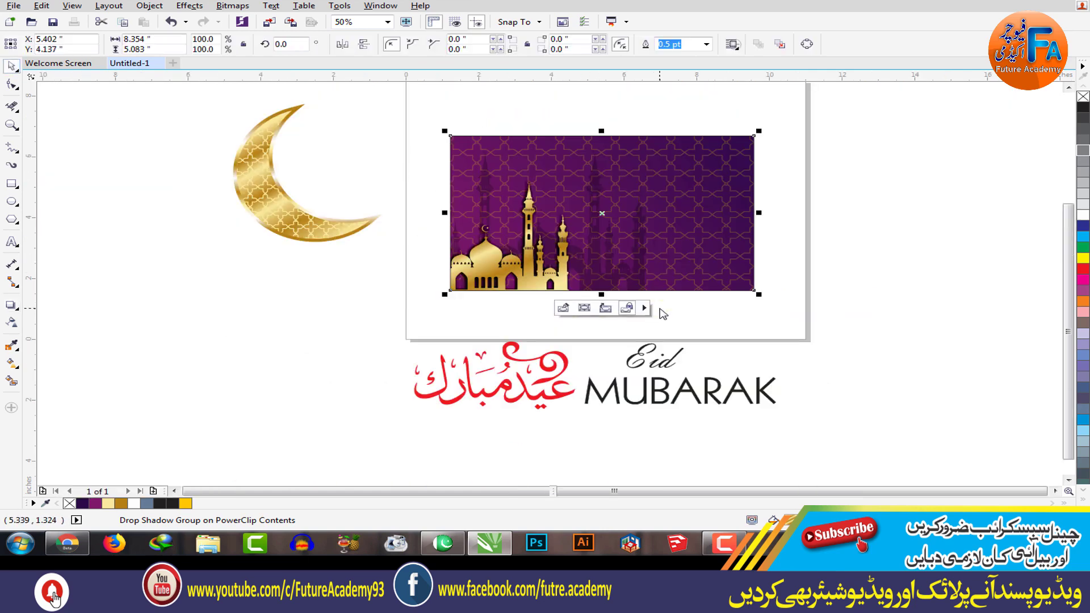
click(831, 295)
scroll(497, 293, up, 1)
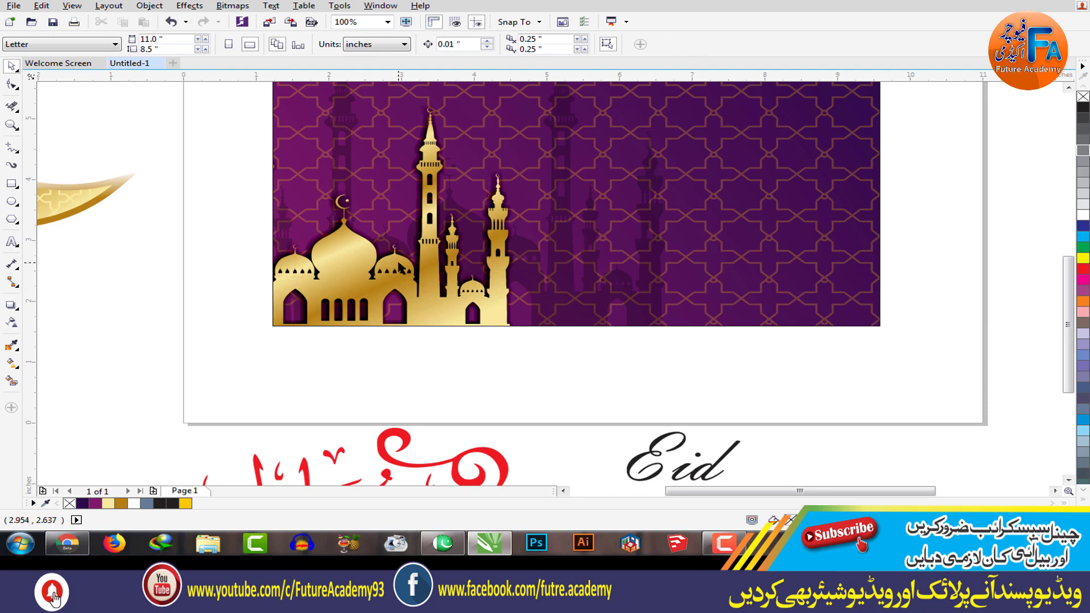
scroll(398, 267, down, 1)
scroll(428, 221, up, 1)
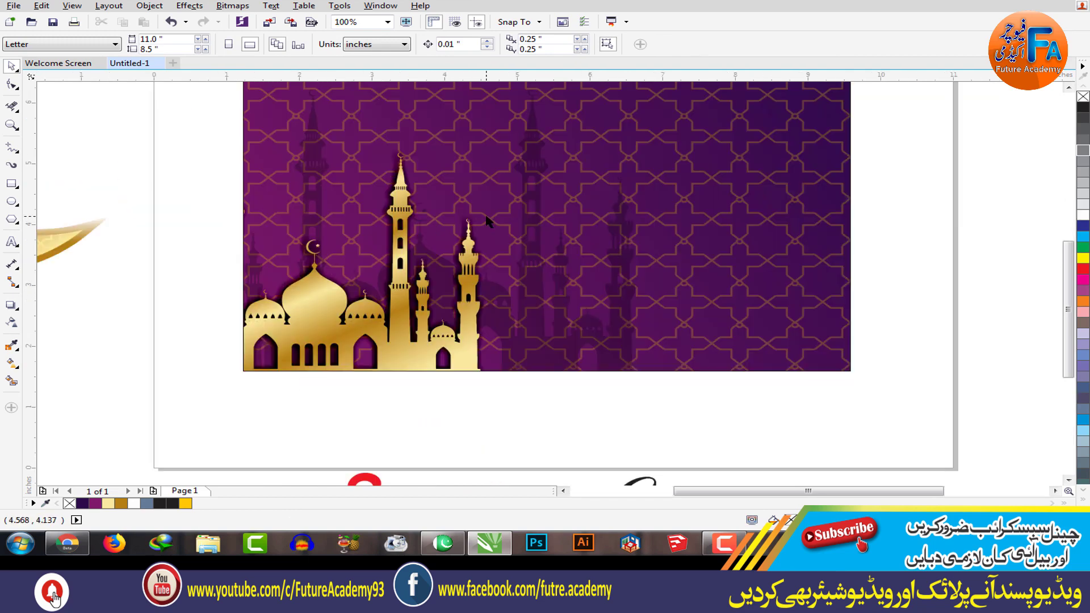
scroll(651, 214, down, 1)
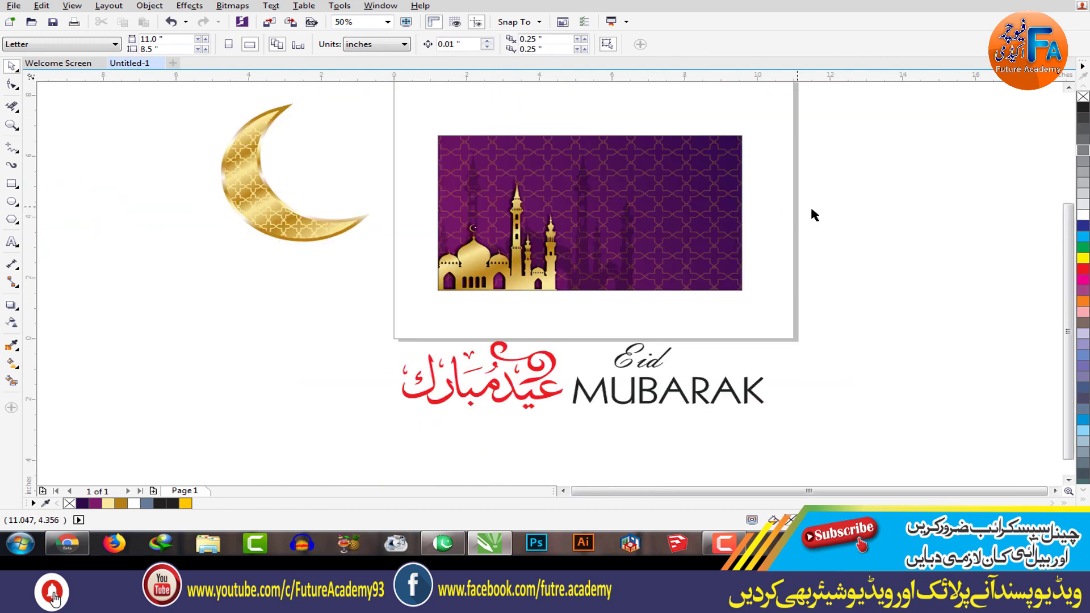
Step: Move the gold crescent moon onto the purple banner and bring it to the front
click(301, 212)
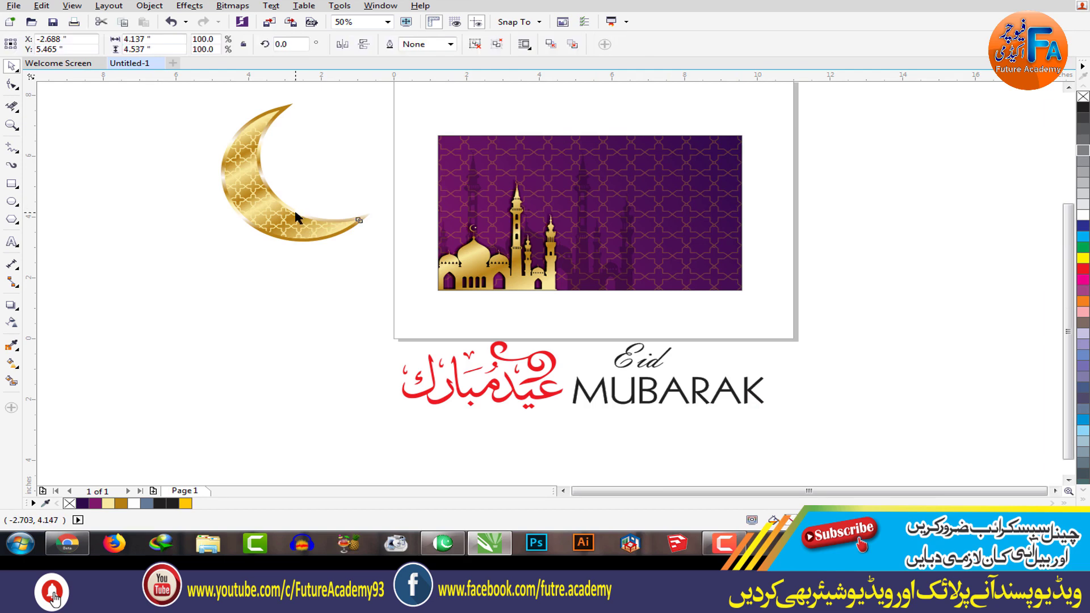
drag(298, 173, 607, 168)
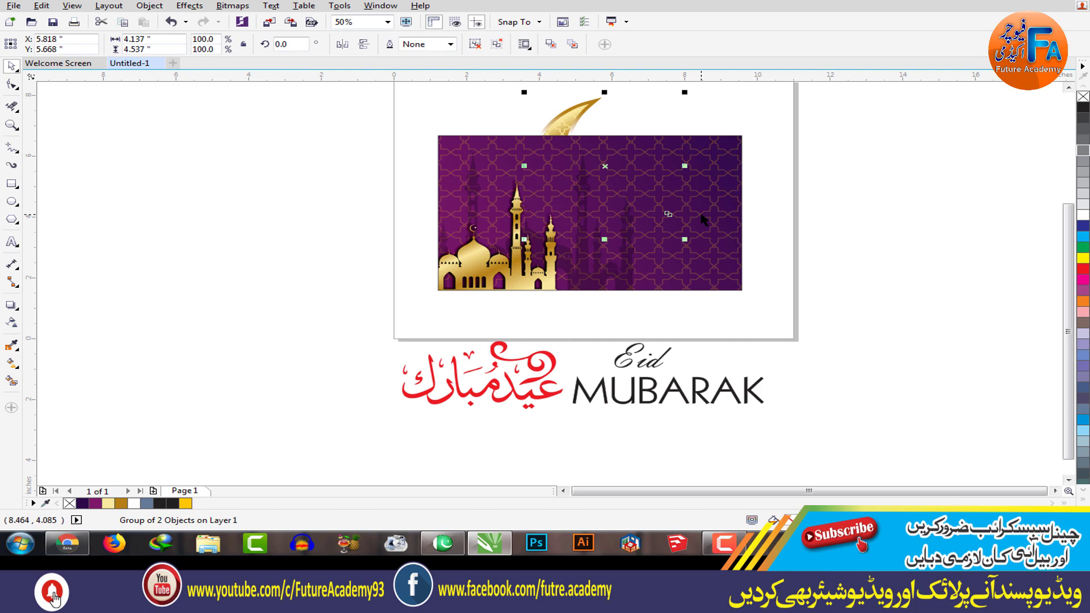
key(shift+Page_Up)
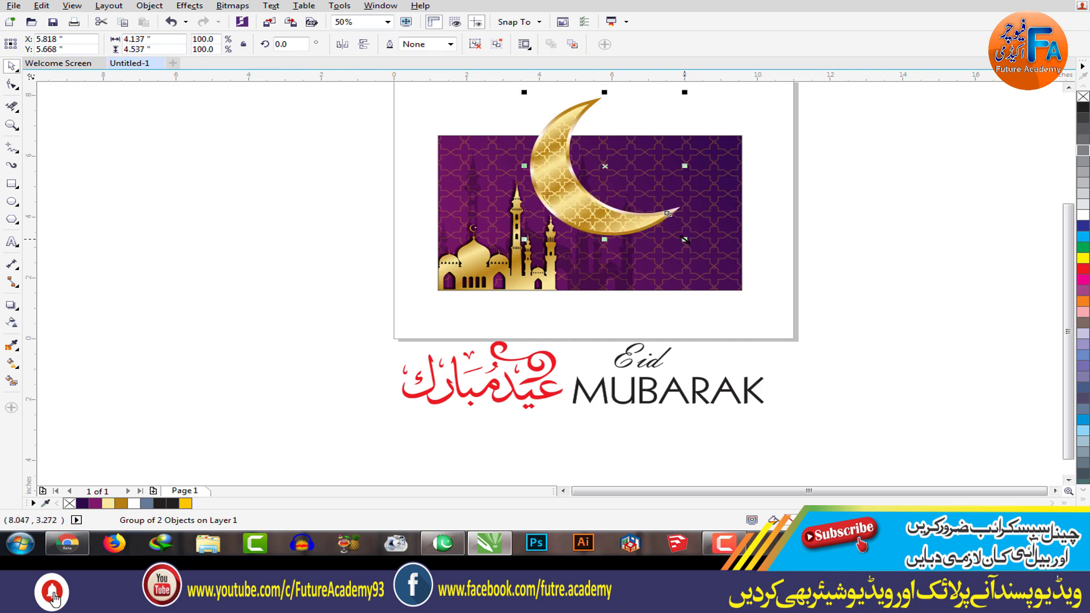
Step: Shrink the crescent moon to about 1.48 by 1.62 inches and position it above the gold mosque's minarets
drag(685, 240, 573, 183)
scroll(594, 200, up, 2)
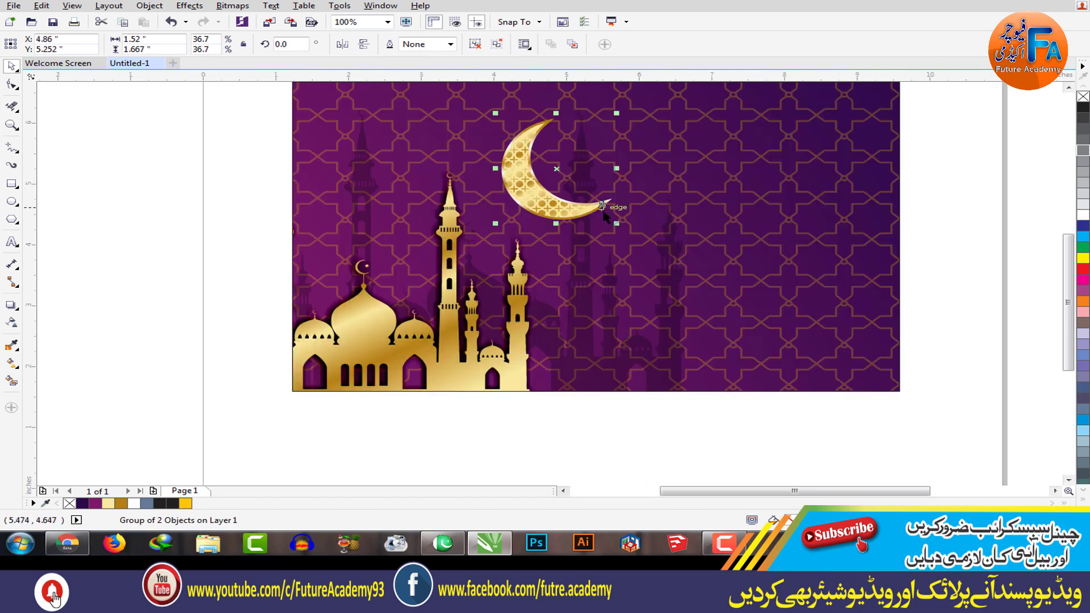
drag(619, 226, 609, 217)
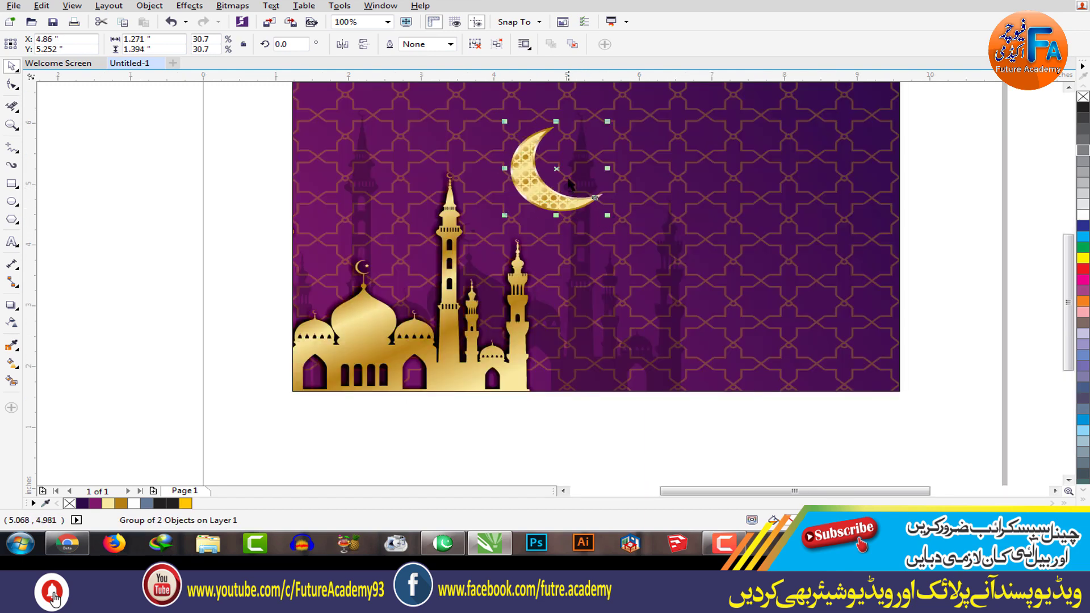
drag(558, 168, 557, 150)
scroll(549, 188, down, 2)
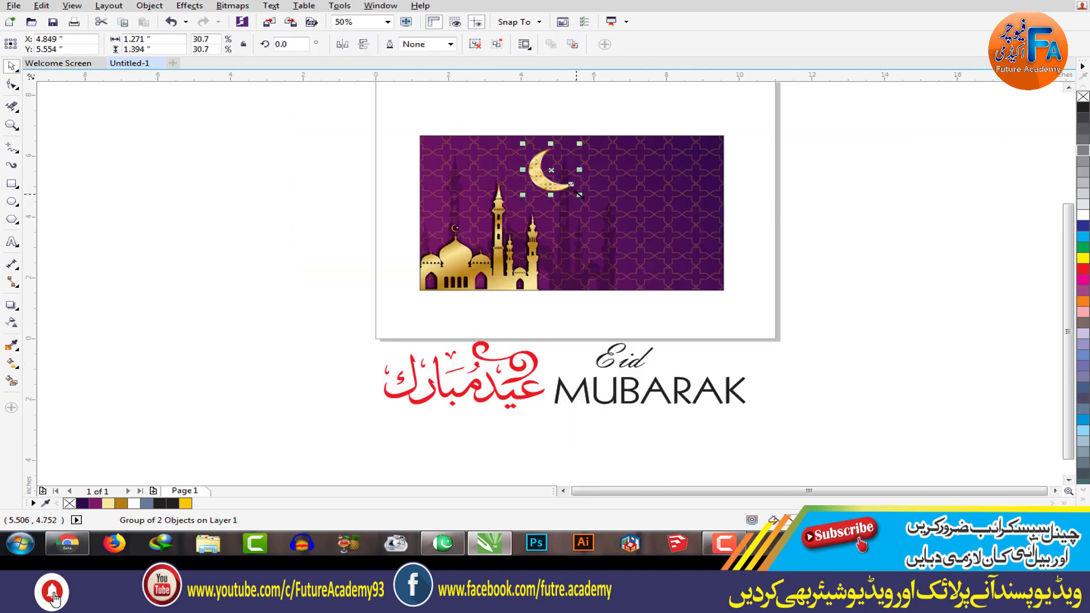
drag(579, 195, 555, 180)
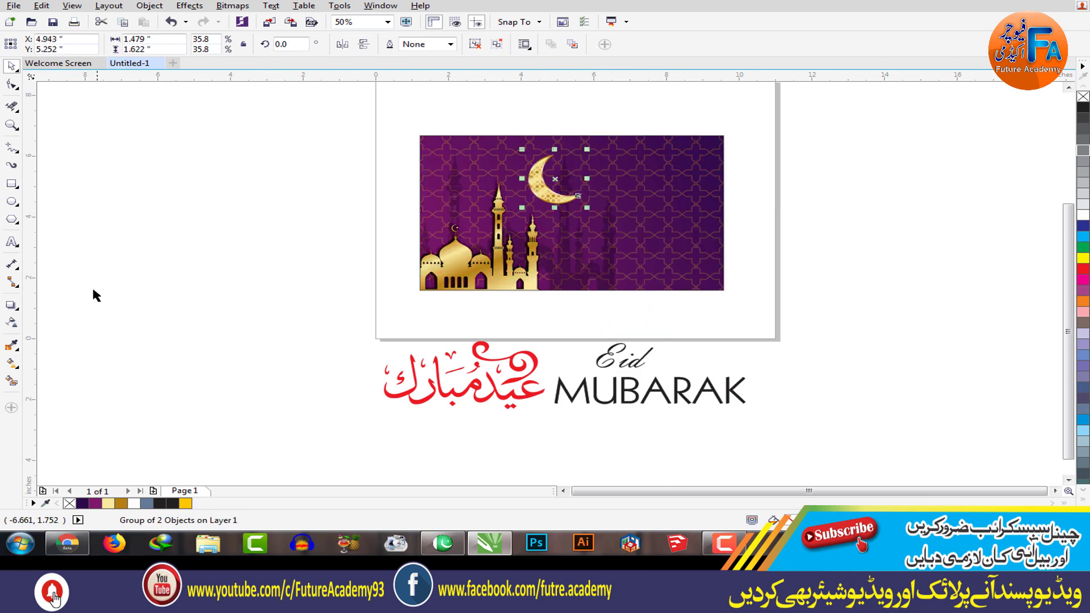
Step: Give the gold crescent moon a black downward drop shadow with opacity 75, feathering 4 and Subtract merge mode
click(12, 305)
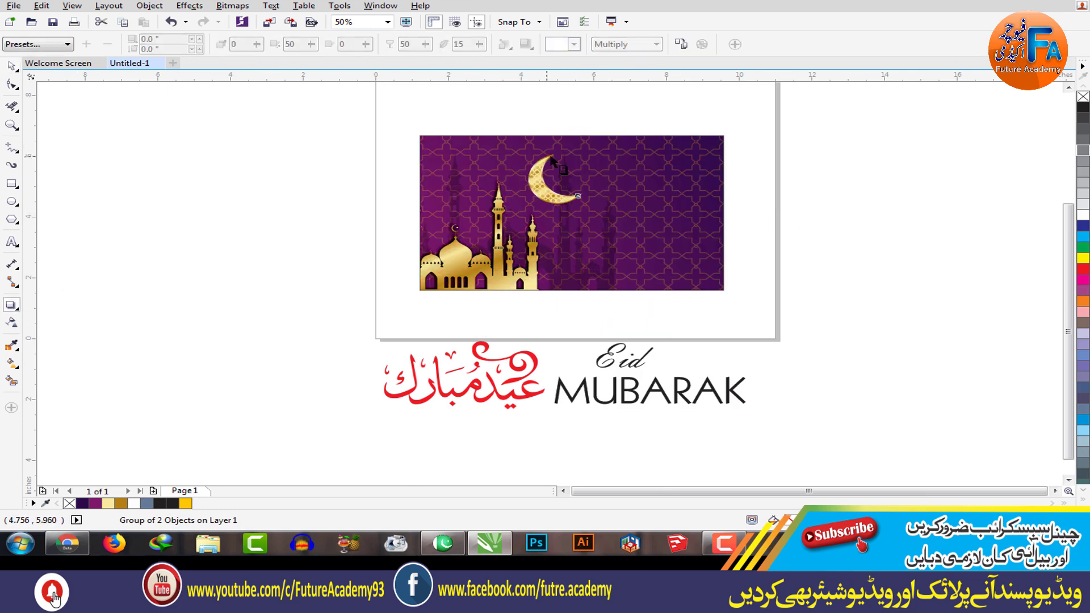
drag(553, 162, 554, 203)
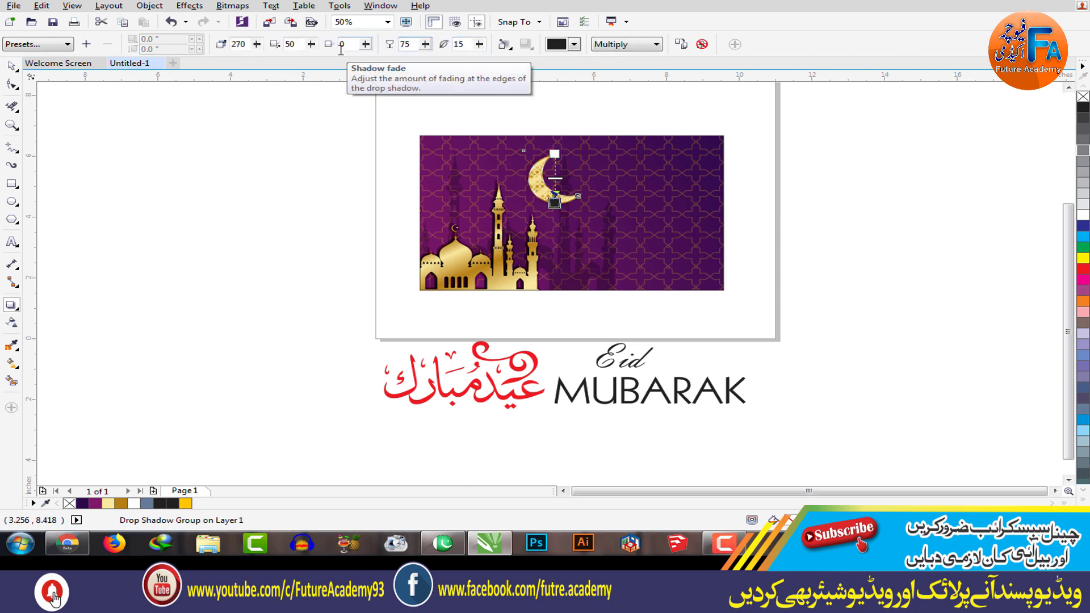
key(Tab)
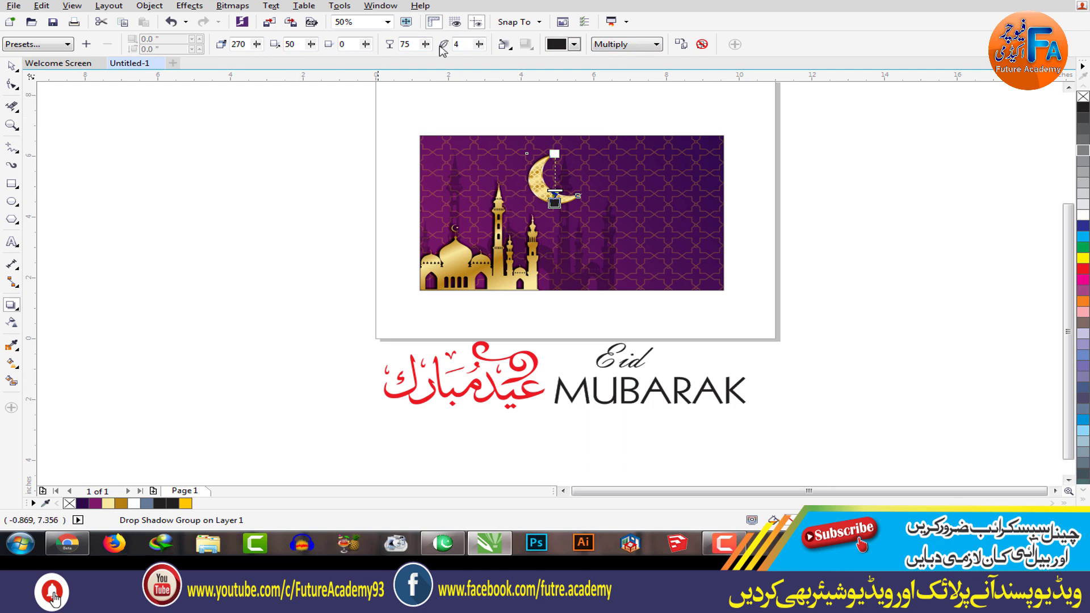
click(634, 45)
click(632, 81)
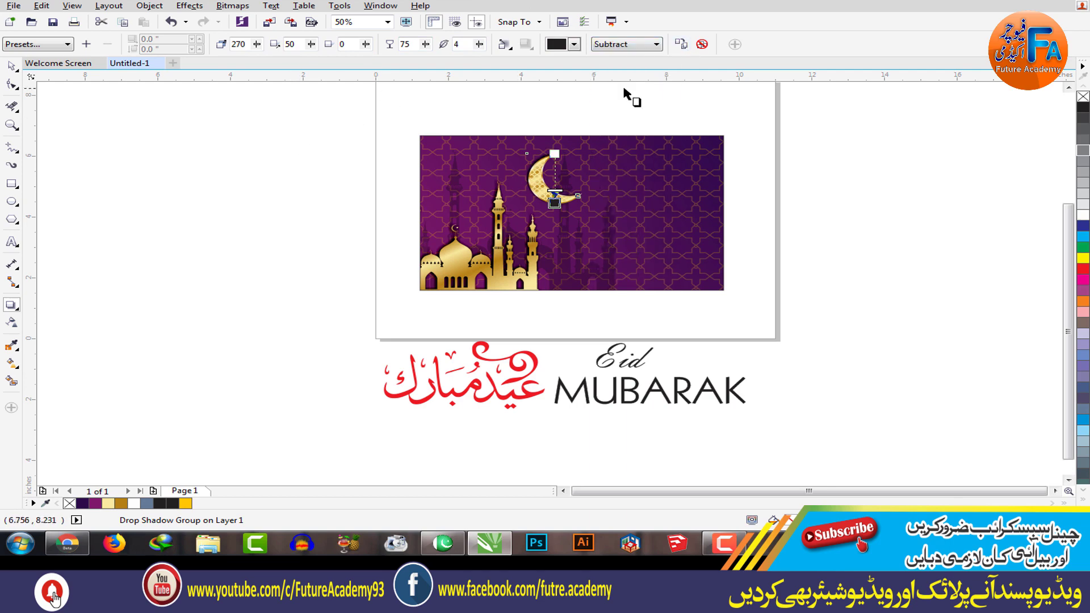
click(11, 66)
click(873, 182)
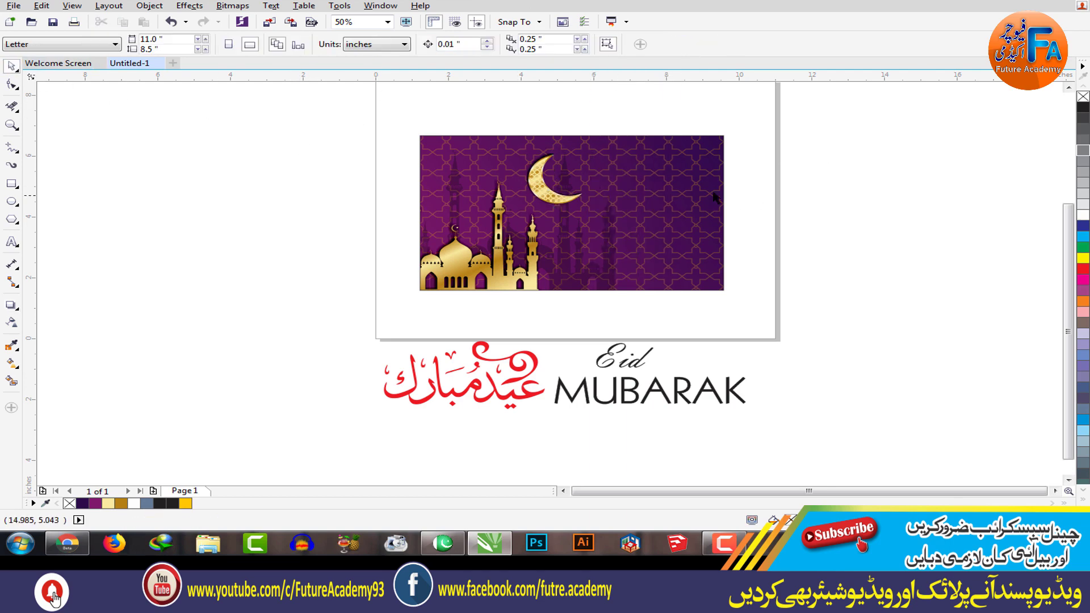
Step: Change the crescent moon's drop shadow to Multiply merge mode with feathering 5
scroll(595, 171, up, 1)
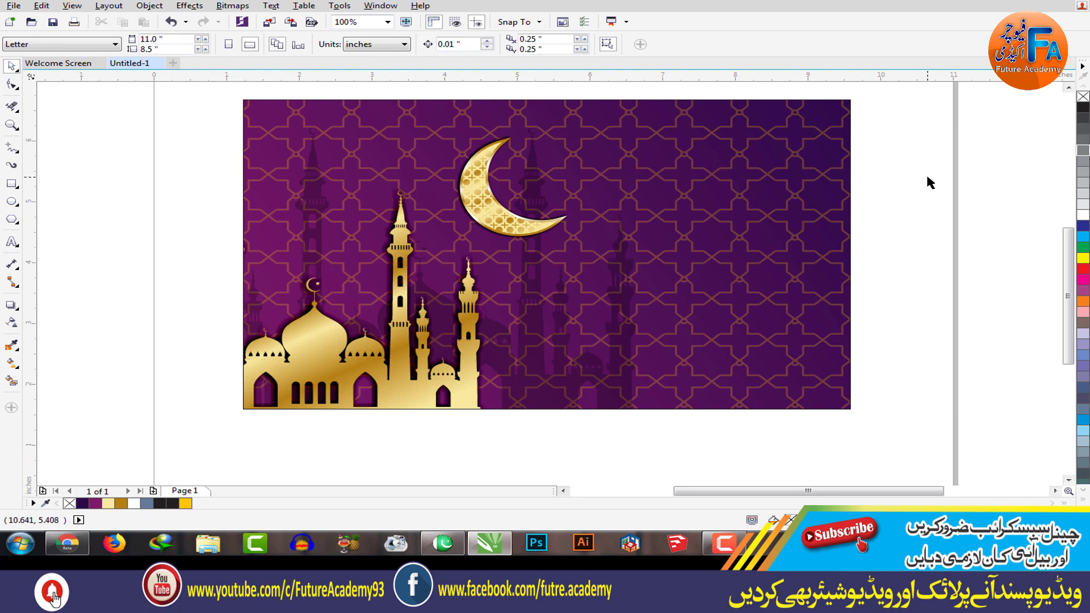
scroll(522, 196, up, 1)
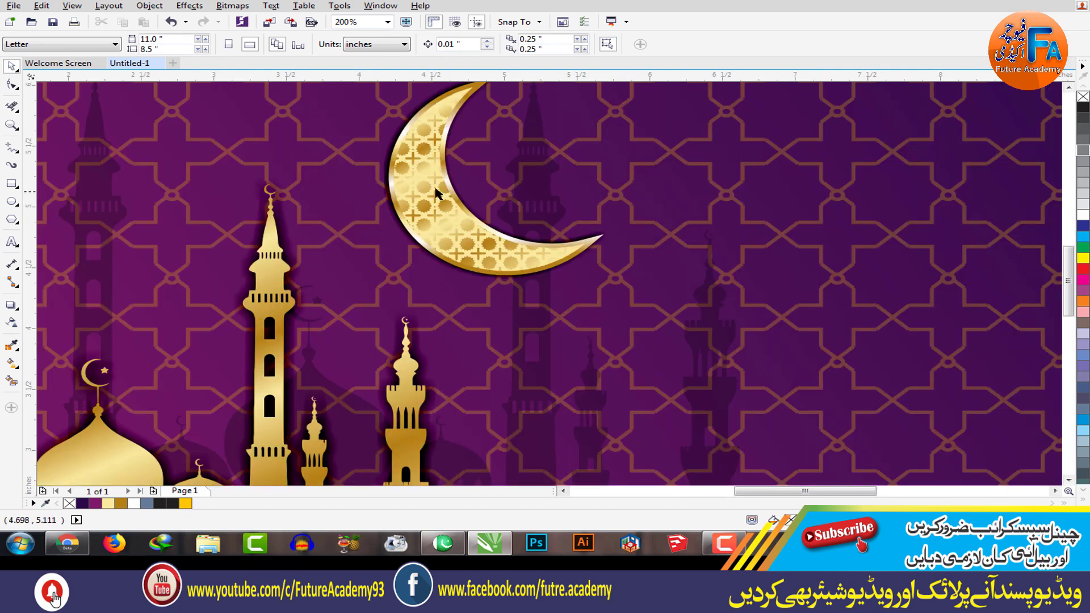
click(426, 170)
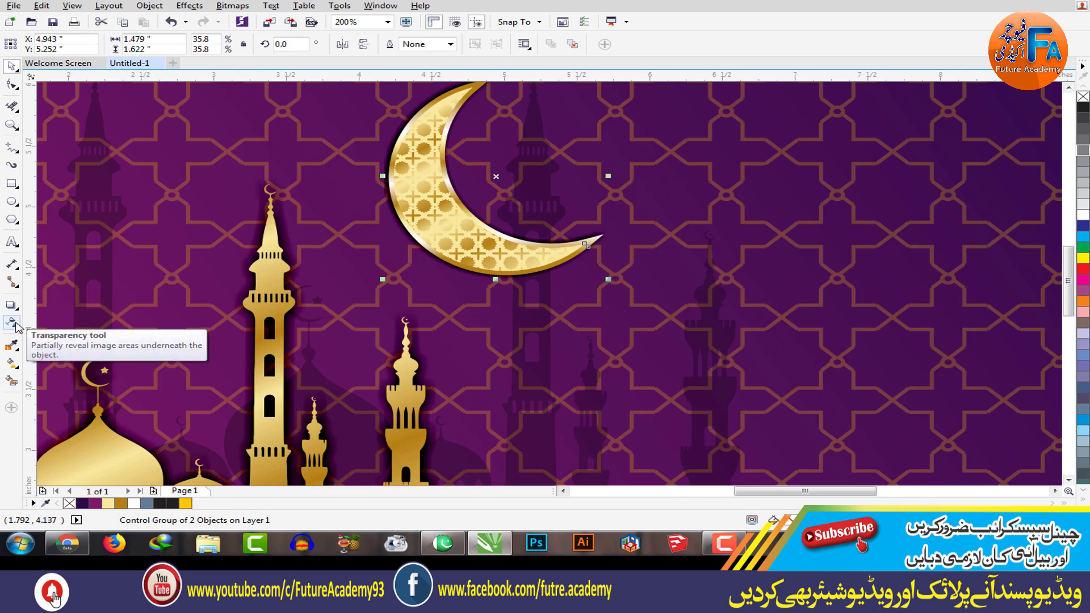
click(11, 305)
click(623, 46)
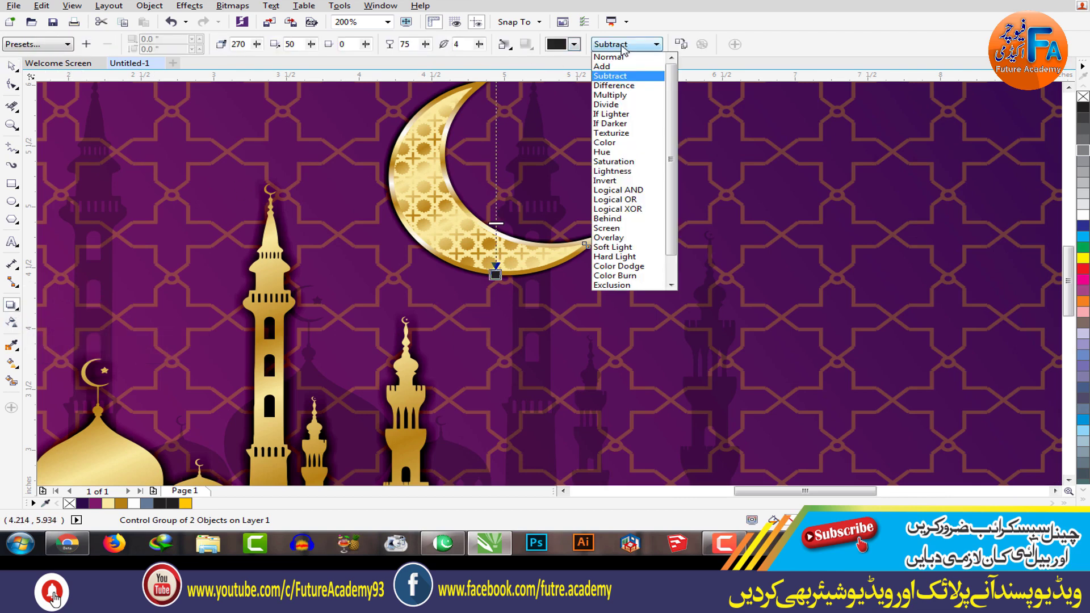
click(629, 95)
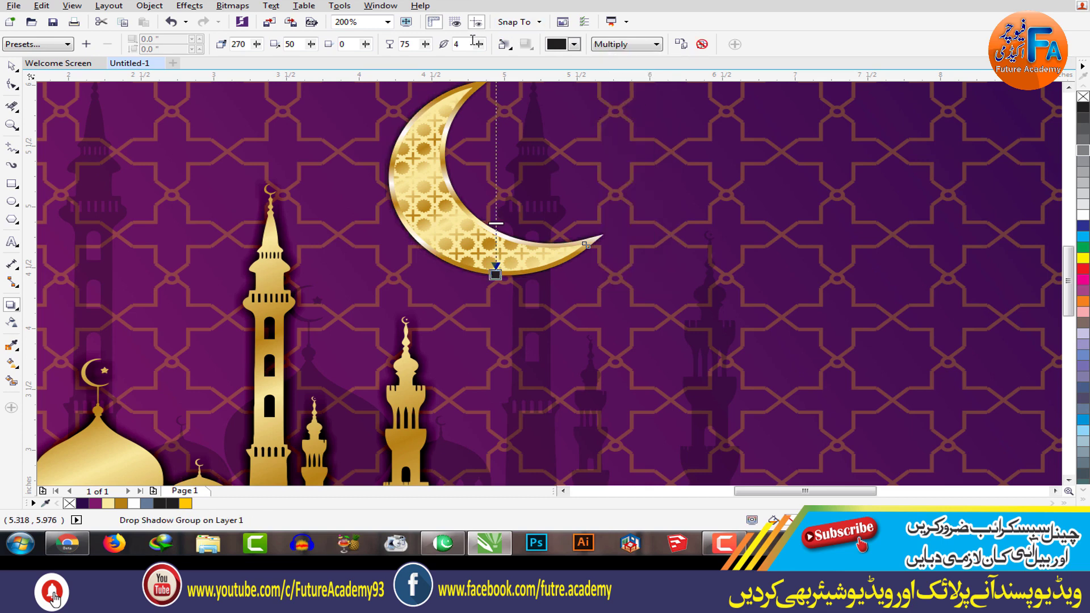
text(5)
key(Return)
click(11, 66)
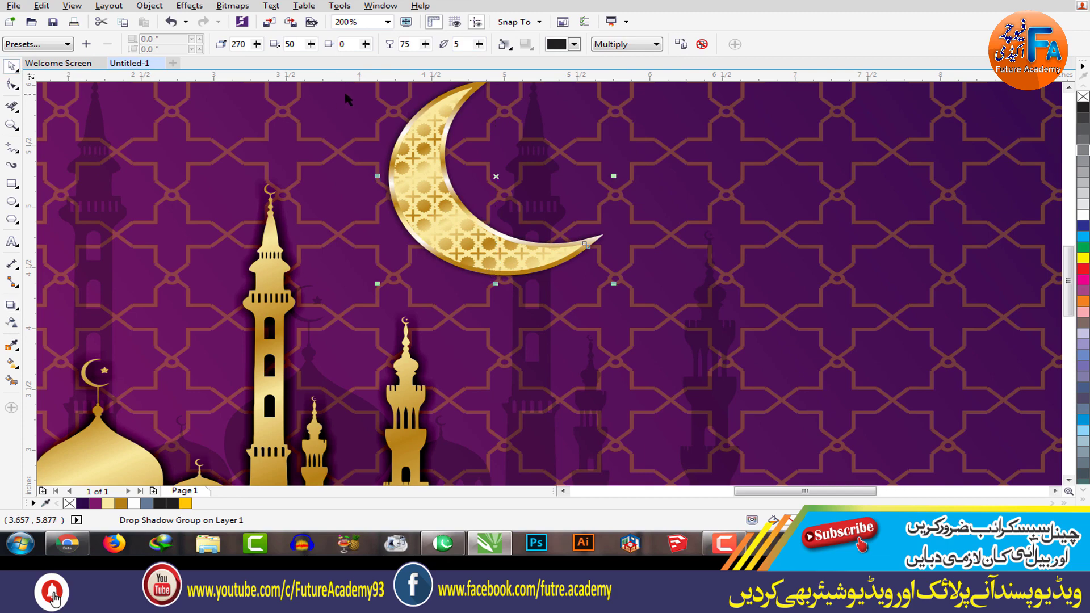
scroll(348, 100, down, 2)
click(828, 163)
Step: Move the "Eid" text onto the banner beside the crescent moon and enlarge it to about 2.1 by 1.09 inches
scroll(585, 335, down, 1)
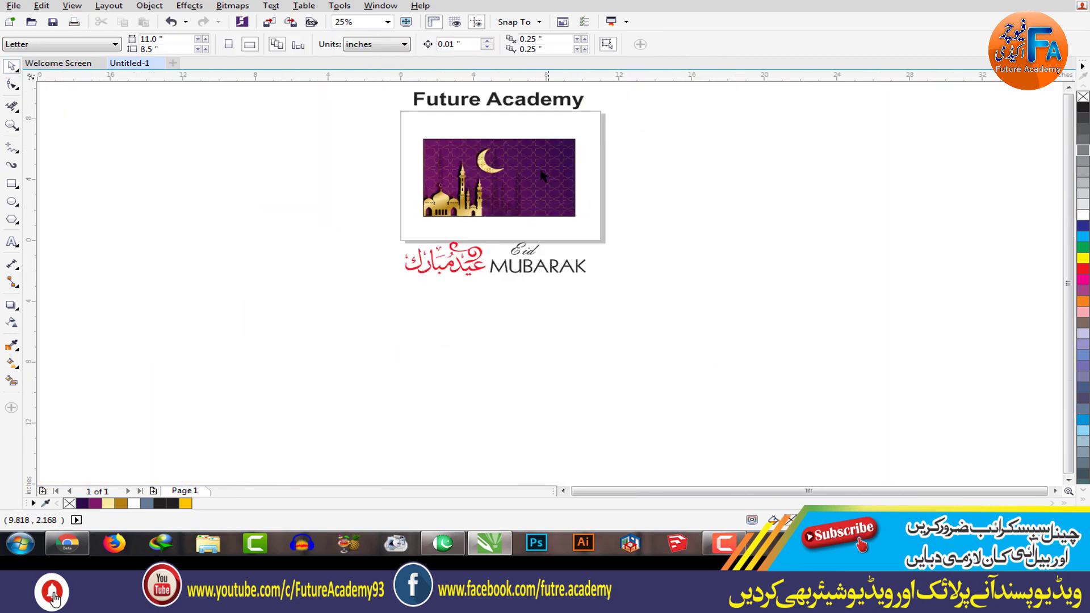
scroll(499, 144, up, 3)
scroll(611, 384, down, 1)
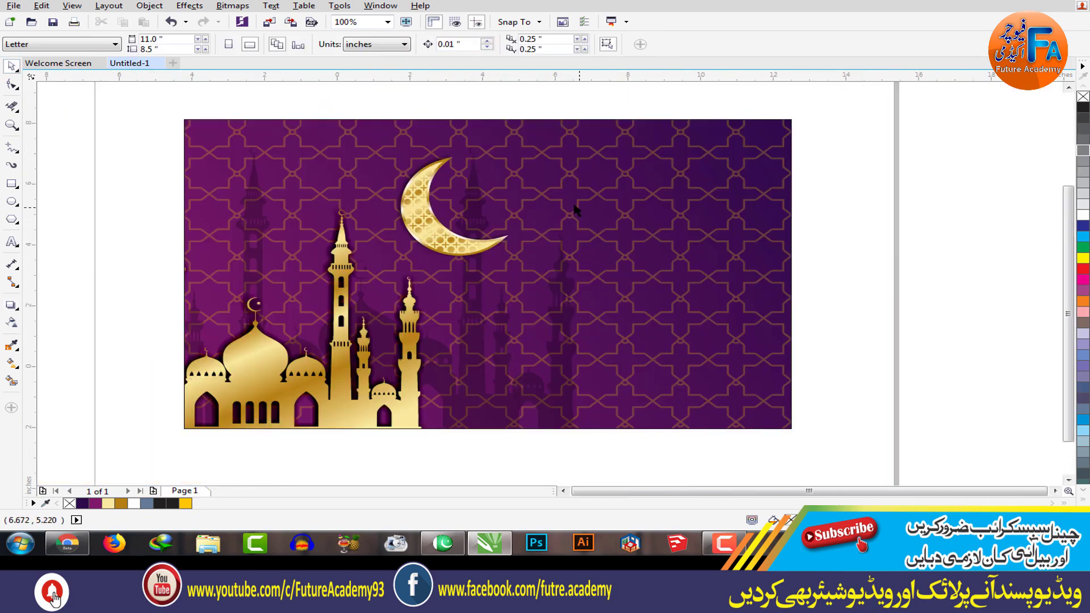
drag(595, 392, 539, 190)
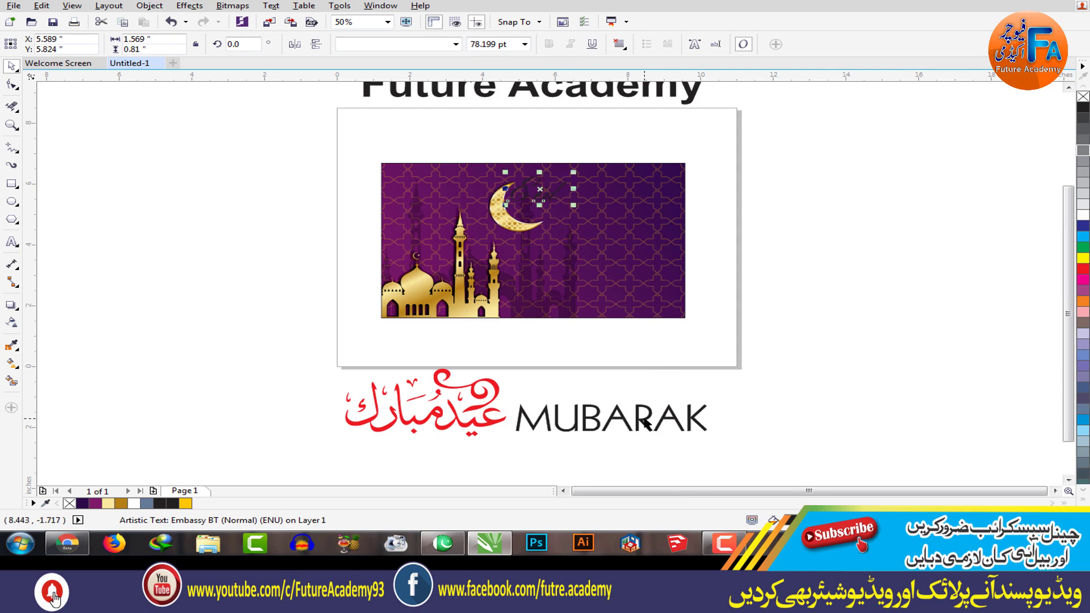
scroll(564, 178, up, 1)
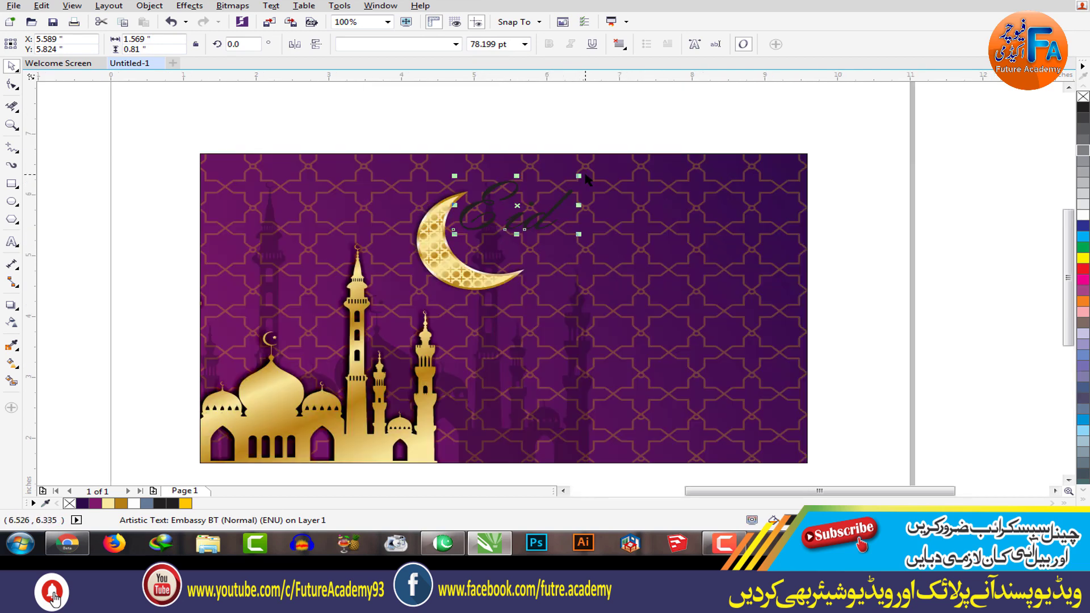
drag(579, 176, 598, 167)
drag(518, 206, 541, 215)
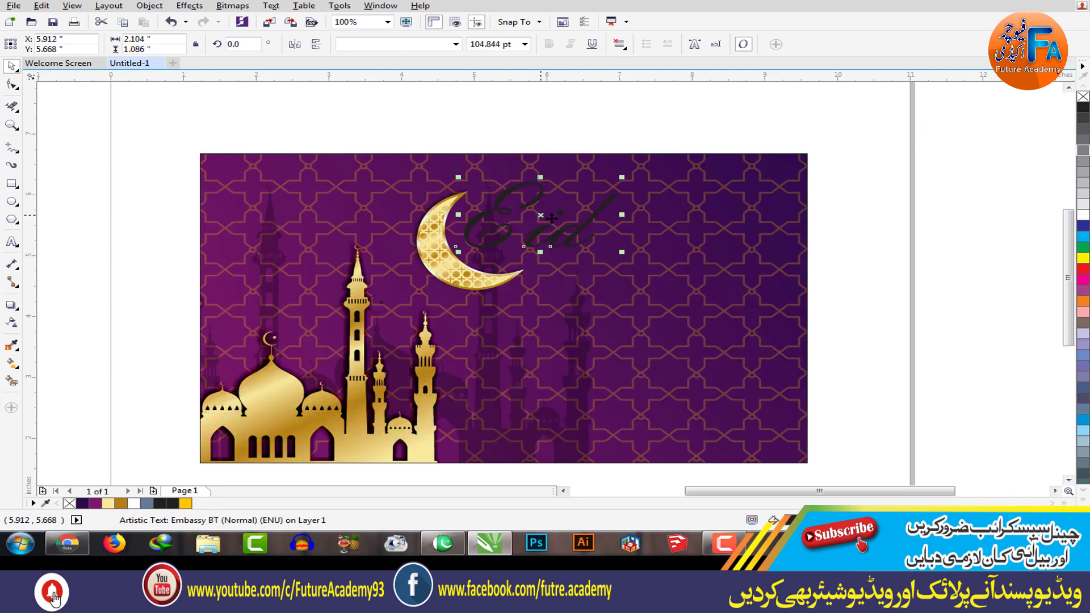
Step: Fill the "Eid" text with a horizontal linear gradient, dark gold at both ends and pale yellow at a 46% midpoint
key(g)
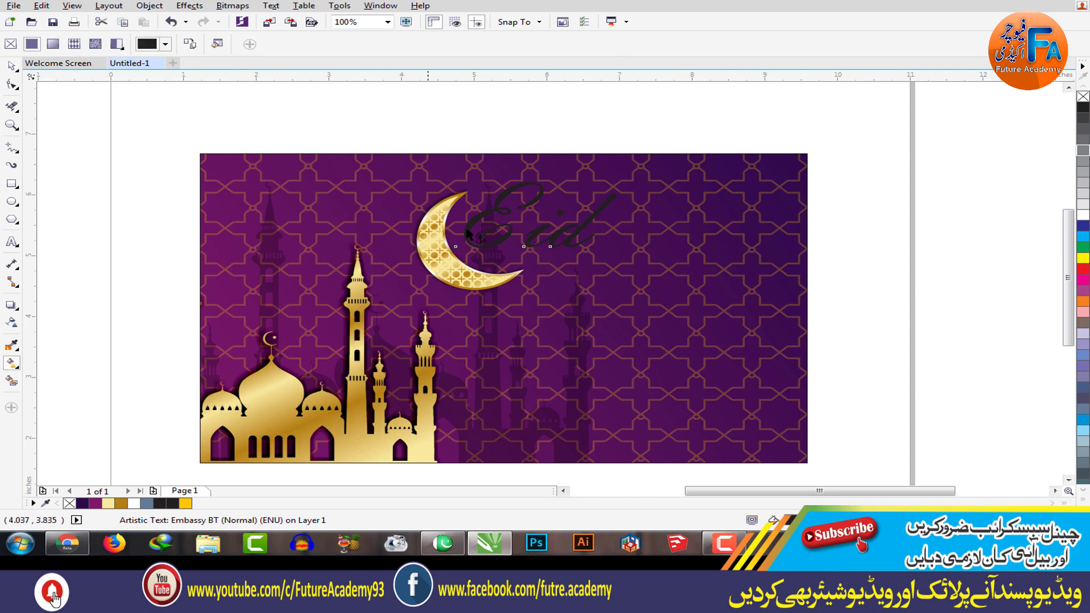
drag(470, 223, 591, 222)
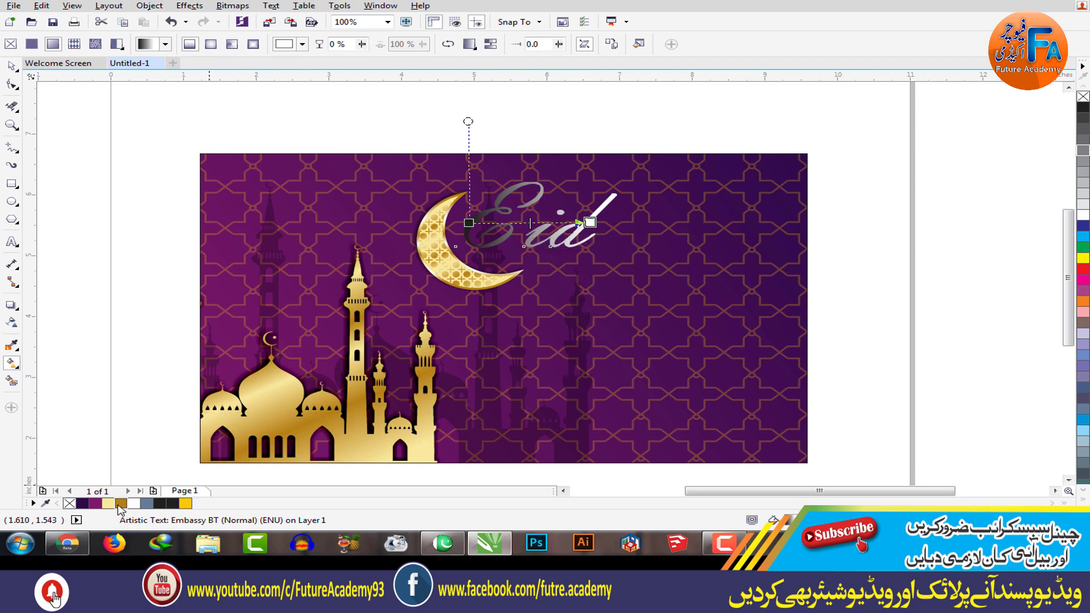
click(120, 504)
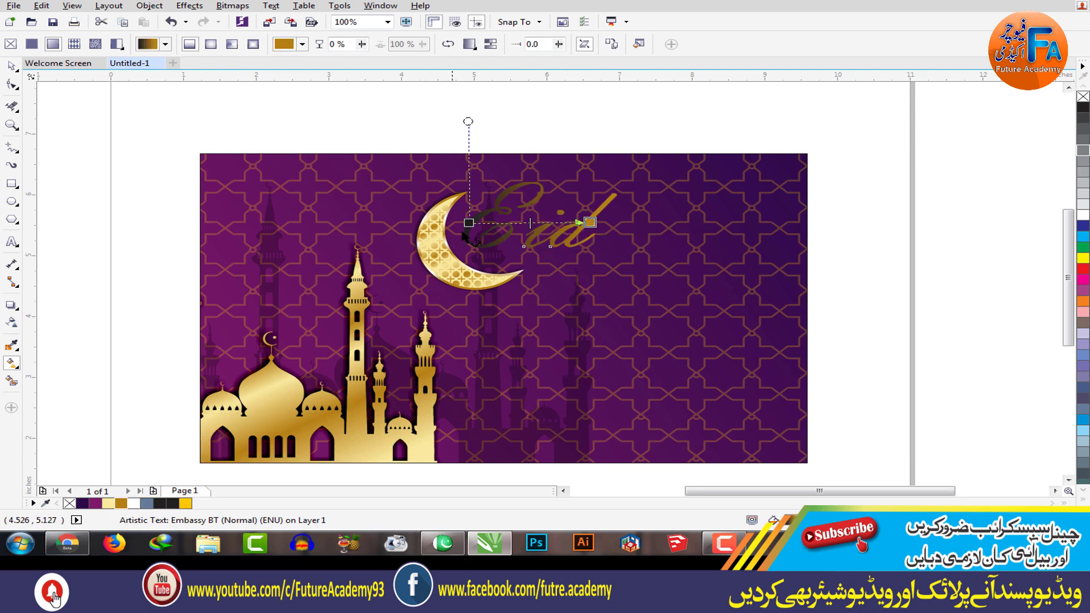
click(469, 223)
click(121, 504)
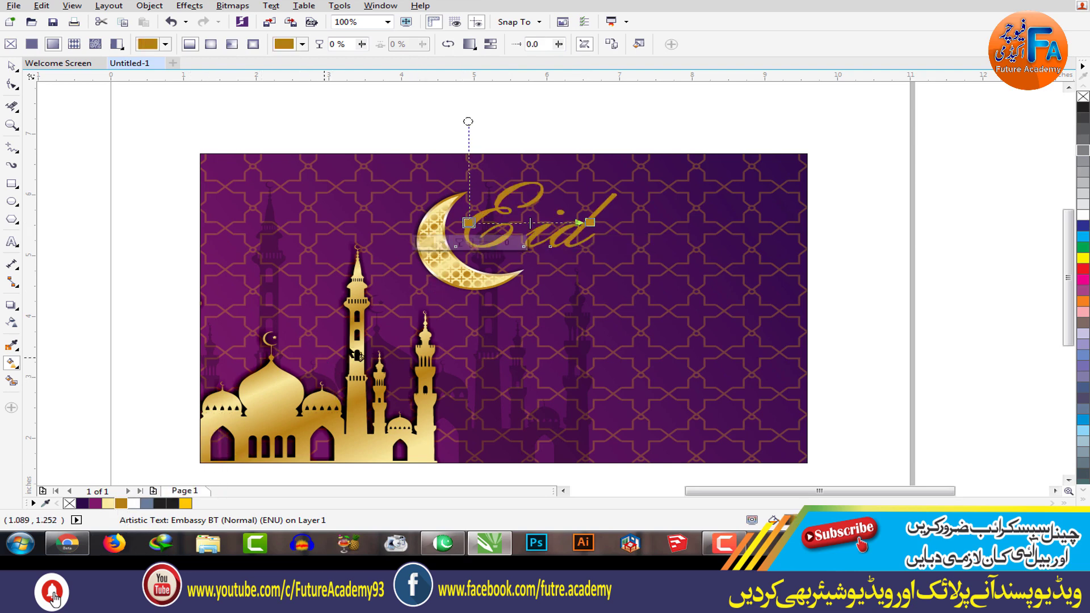
double_click(527, 222)
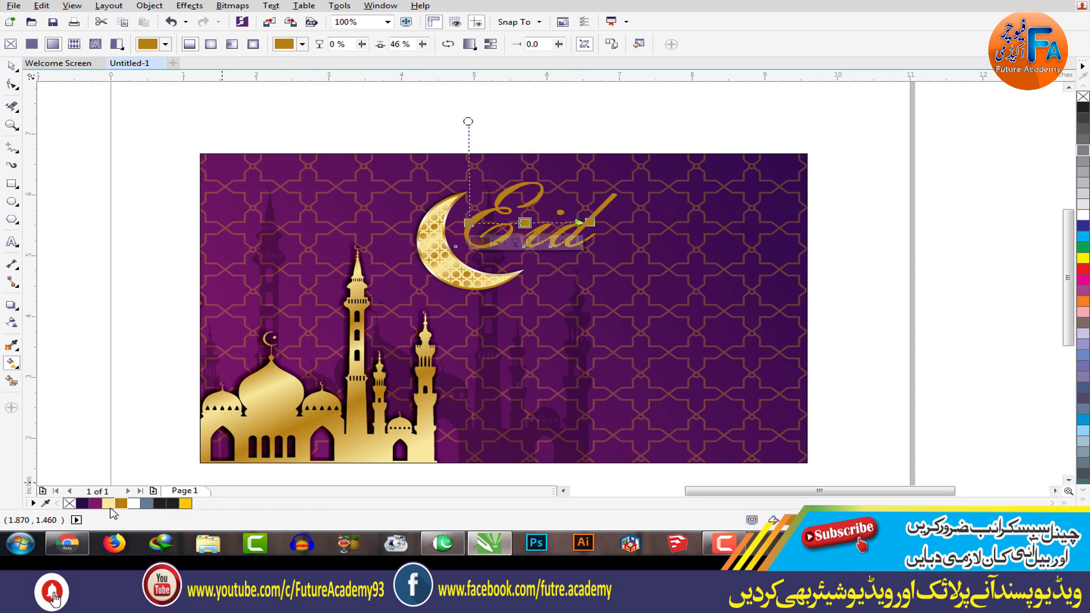
click(109, 503)
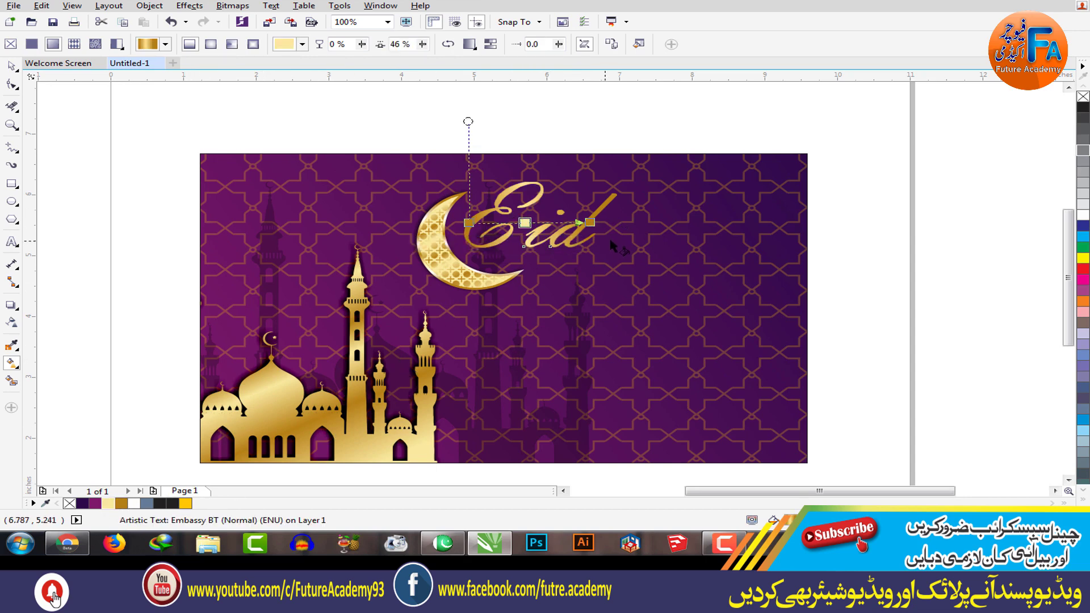
key(space)
click(138, 157)
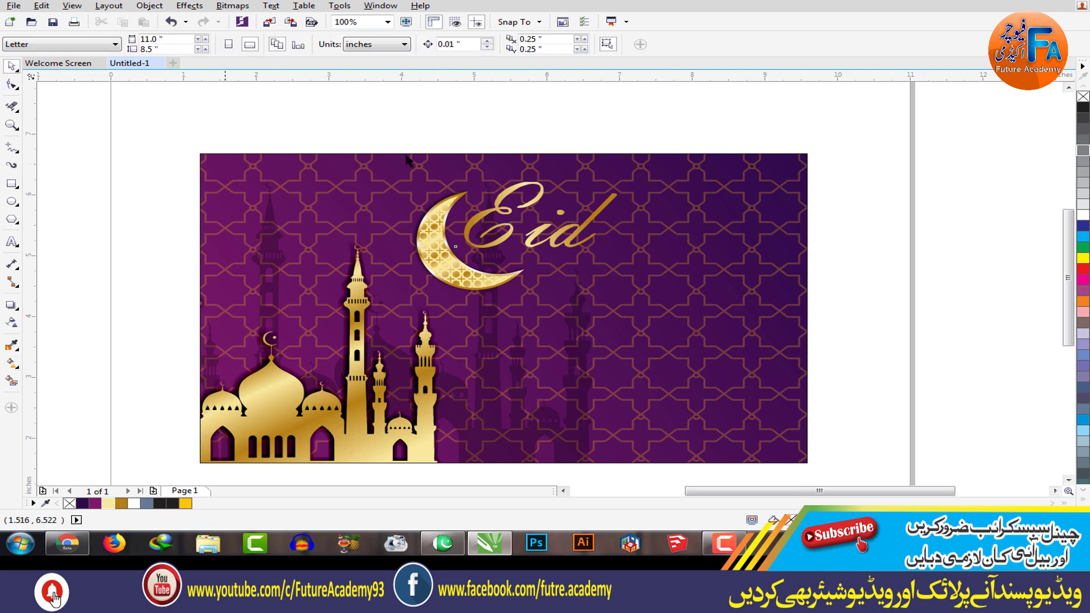
Step: Place the "MUBARAK" text beneath "Eid" at about 1.46 by 0.25 inches and start an Interactive Fill on it
scroll(529, 167, down, 2)
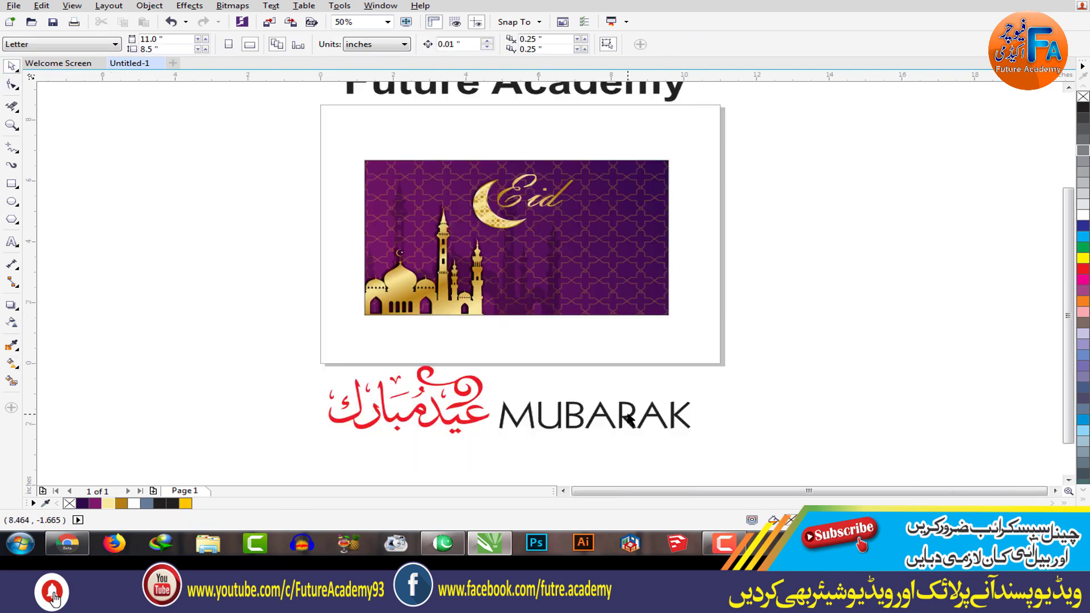
click(596, 416)
drag(593, 415, 623, 232)
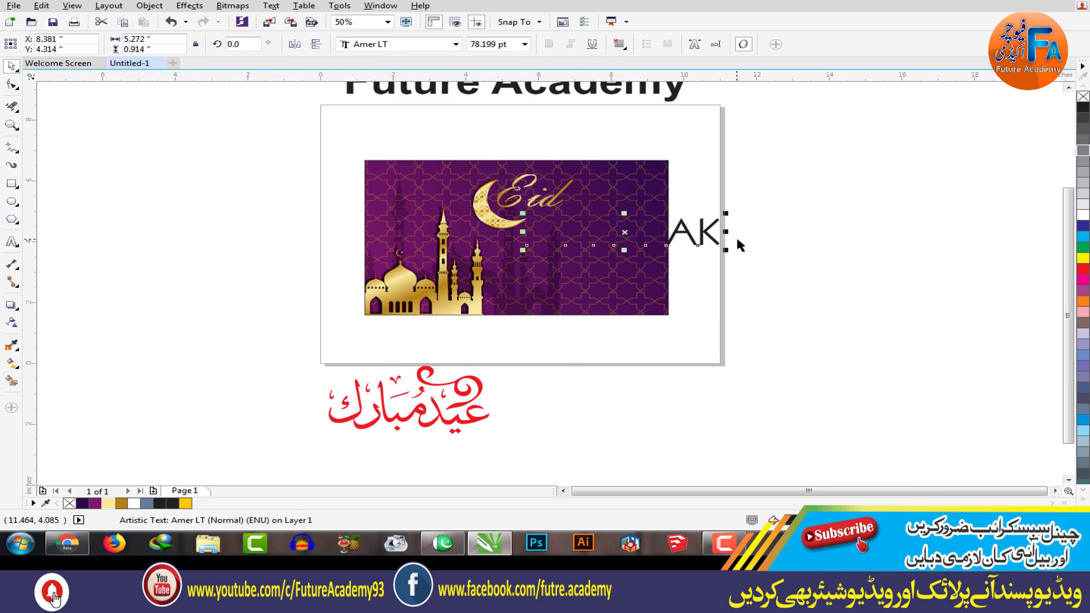
drag(727, 250, 708, 236)
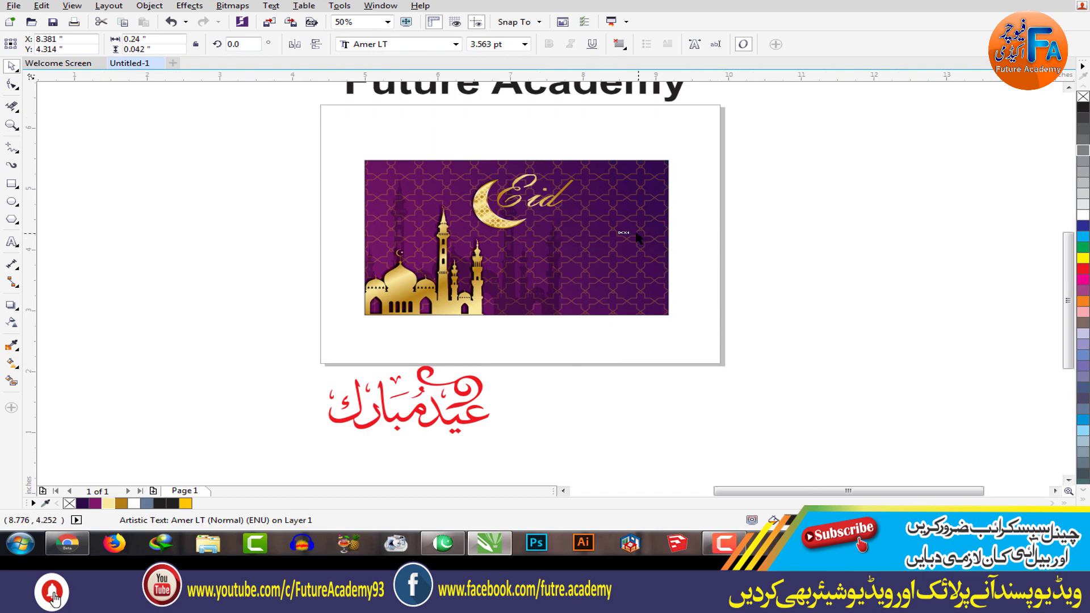
scroll(638, 233, up, 1)
drag(611, 231, 496, 218)
drag(502, 220, 505, 223)
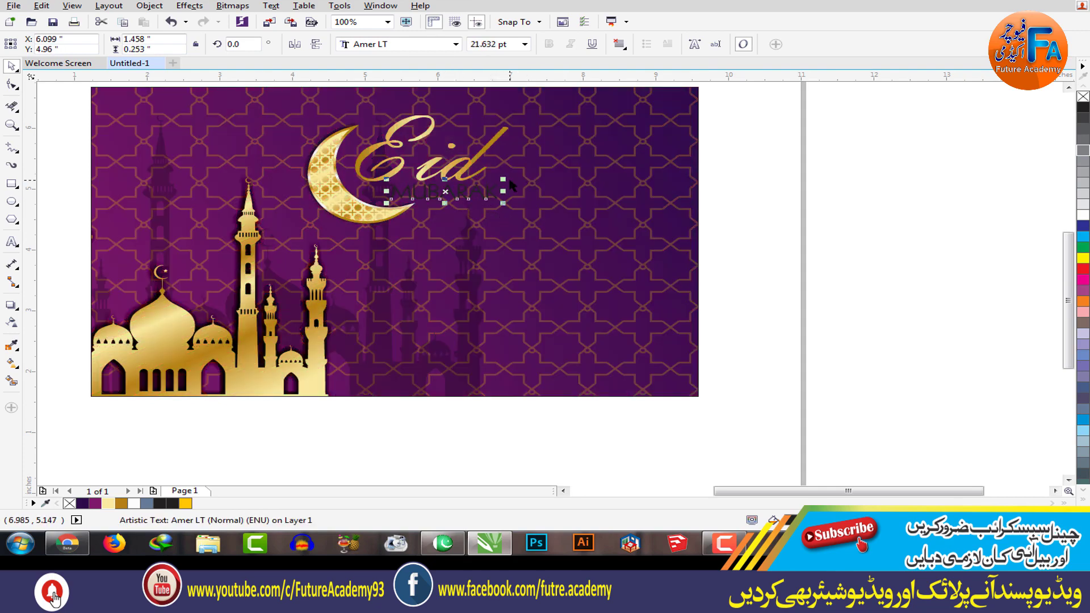
key(g)
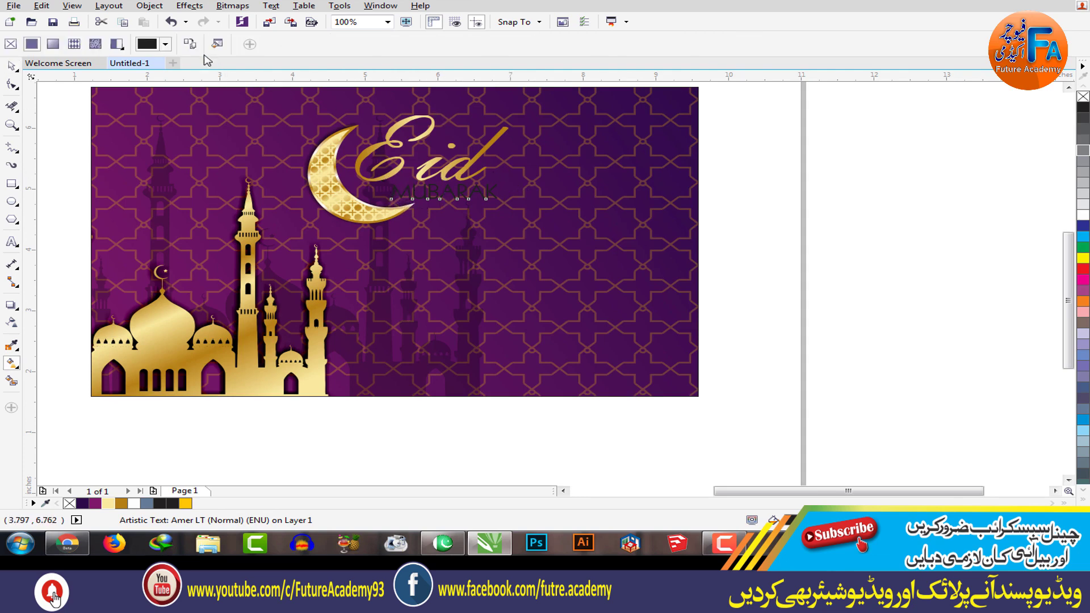
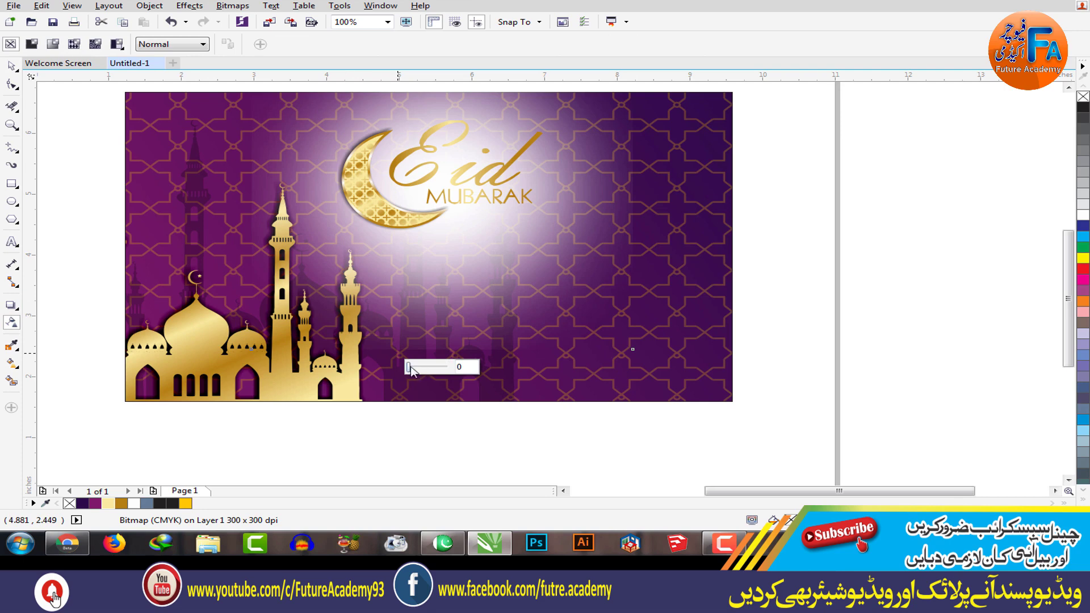
Step: Give the white glow bitmap behind the "Eid MUBARAK" text a uniform transparency of 48
drag(409, 367, 427, 368)
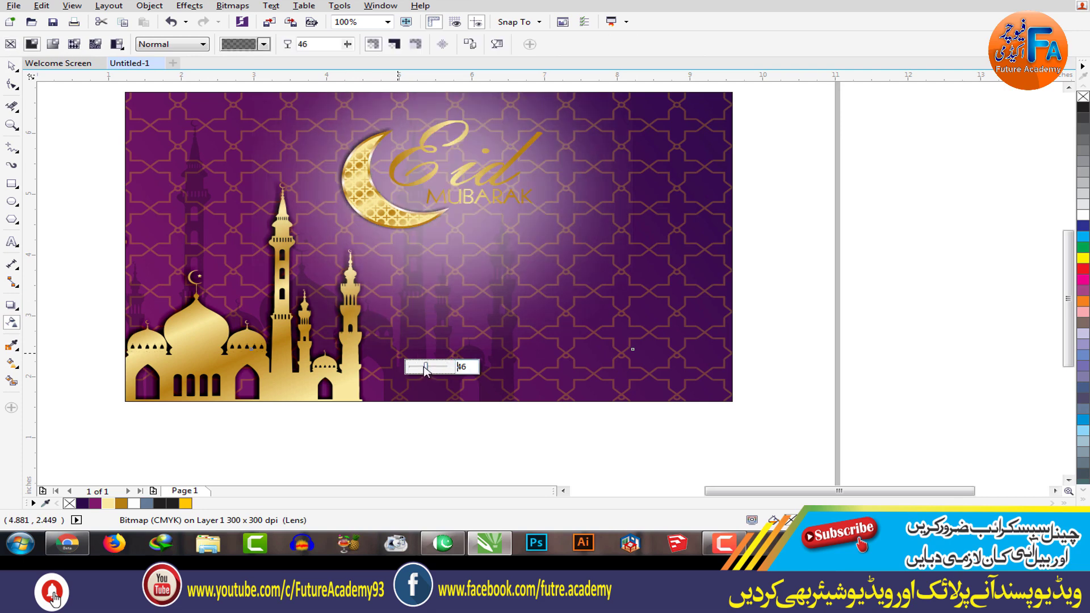
drag(430, 370, 437, 372)
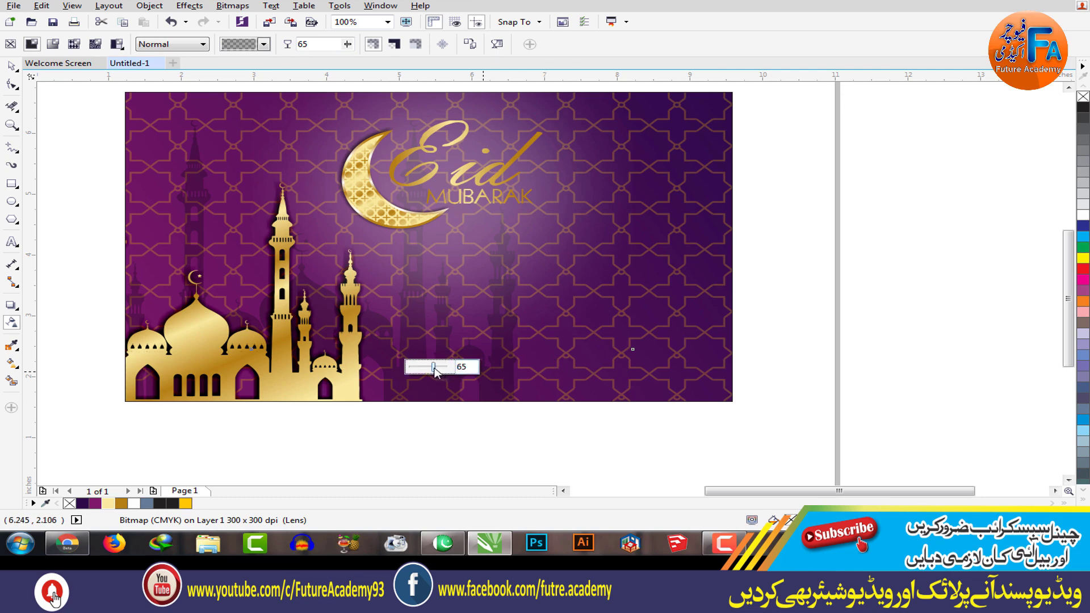
drag(429, 371, 430, 370)
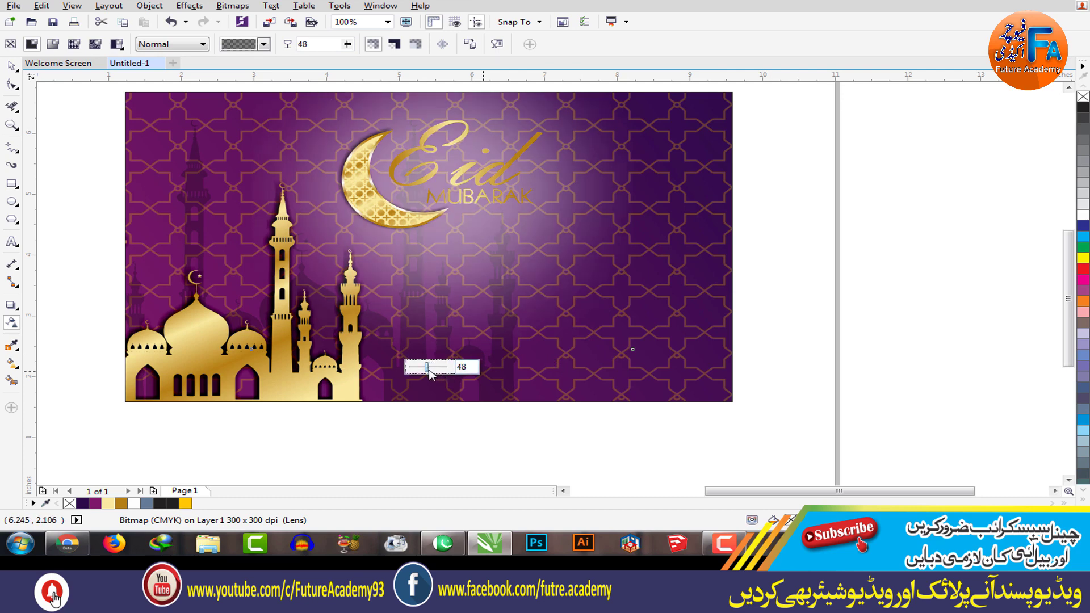
click(12, 68)
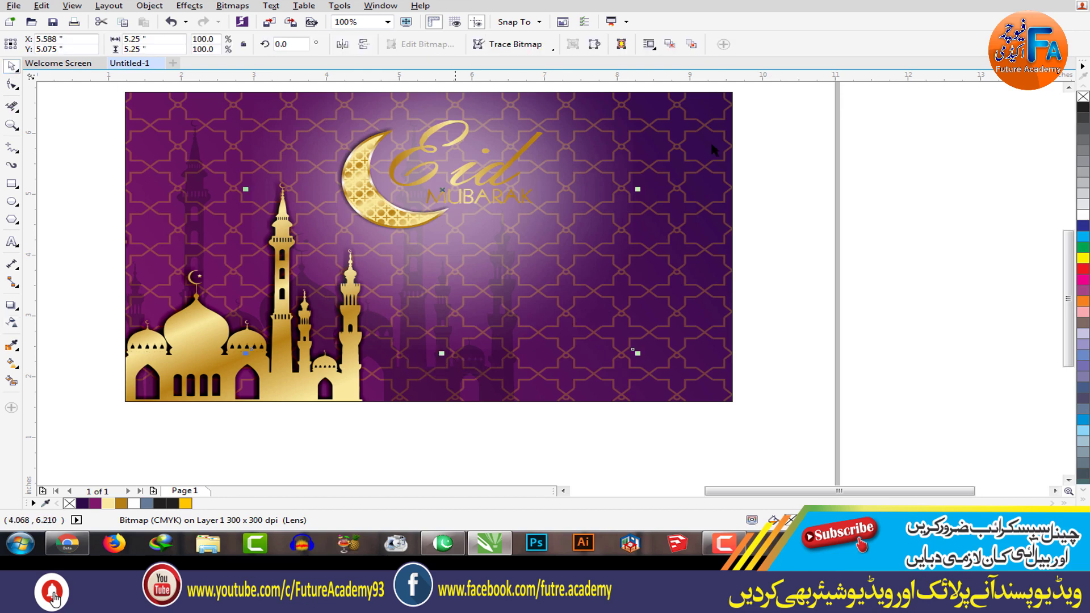
click(860, 160)
scroll(454, 170, down, 4)
scroll(467, 182, up, 1)
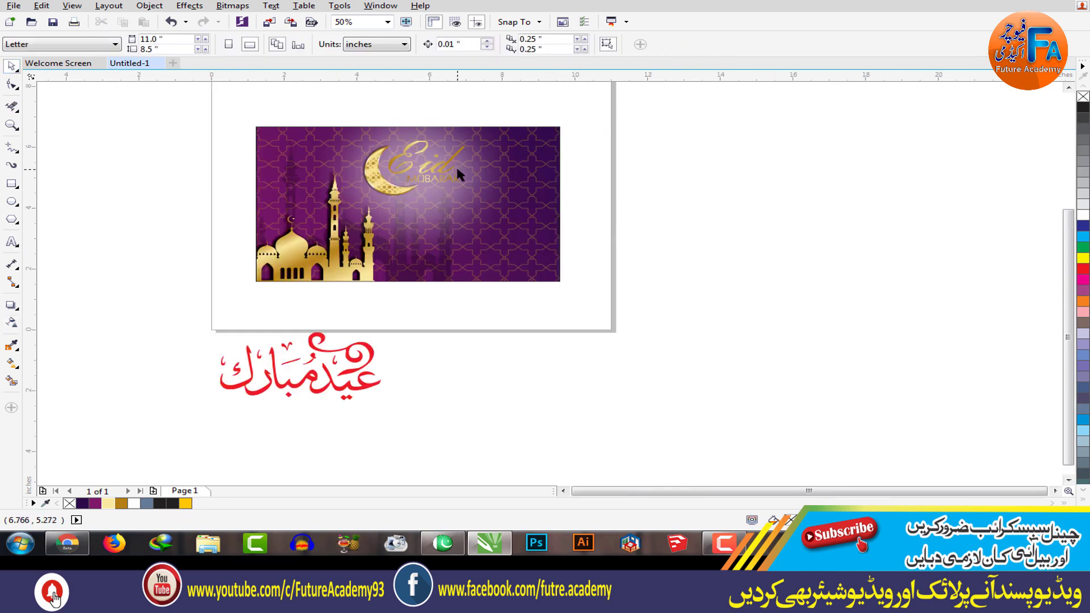
scroll(434, 156, up, 1)
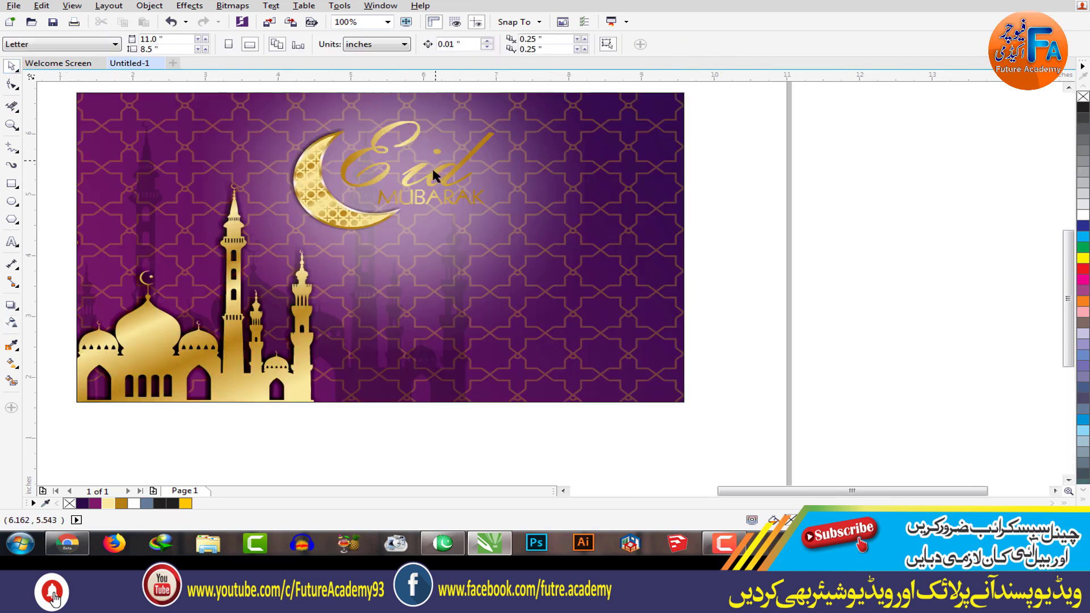
Step: Move the red Arabic Eid Mubarak calligraphy onto the banner, beneath the "Eid MUBARAK" text
scroll(409, 187, down, 1)
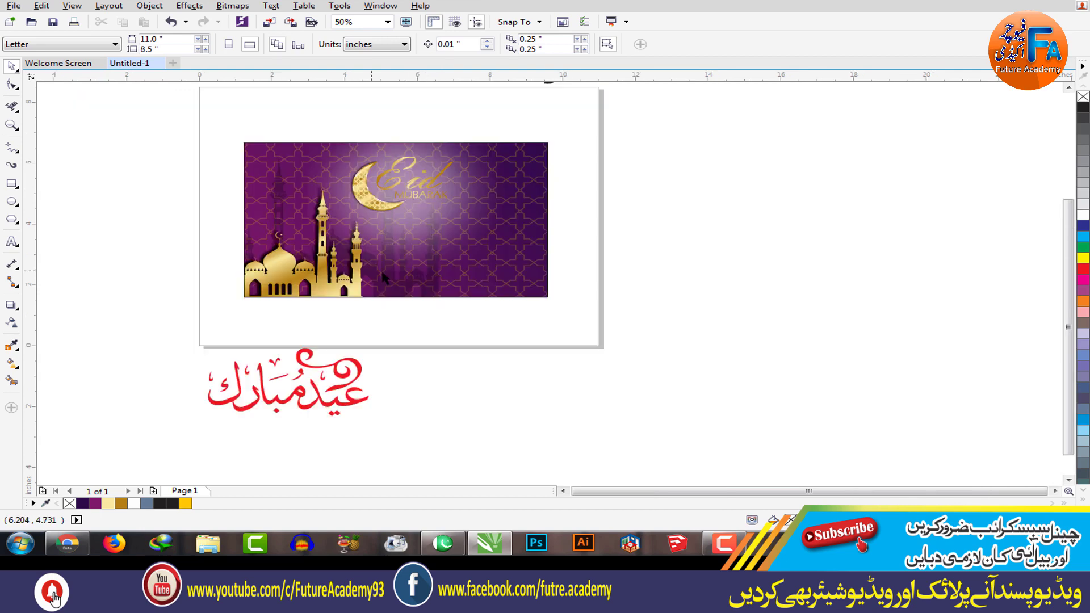
click(352, 366)
drag(293, 389, 461, 242)
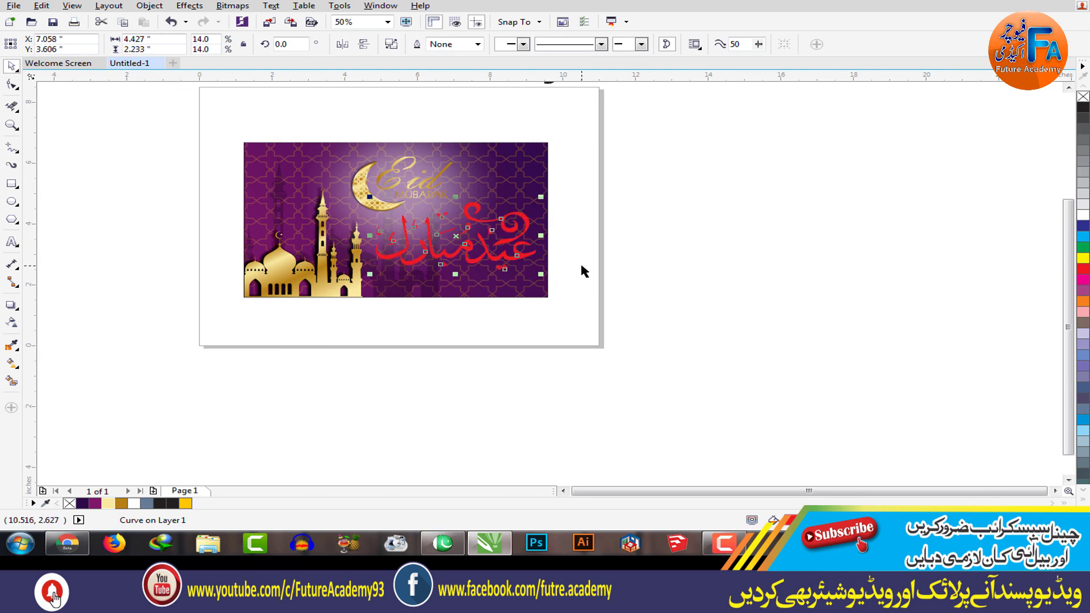
Step: Fill the Arabic calligraphy with a horizontal linear gradient, dark gold #B68014 at both ends and pale yellow in the middle
scroll(536, 222, up, 1)
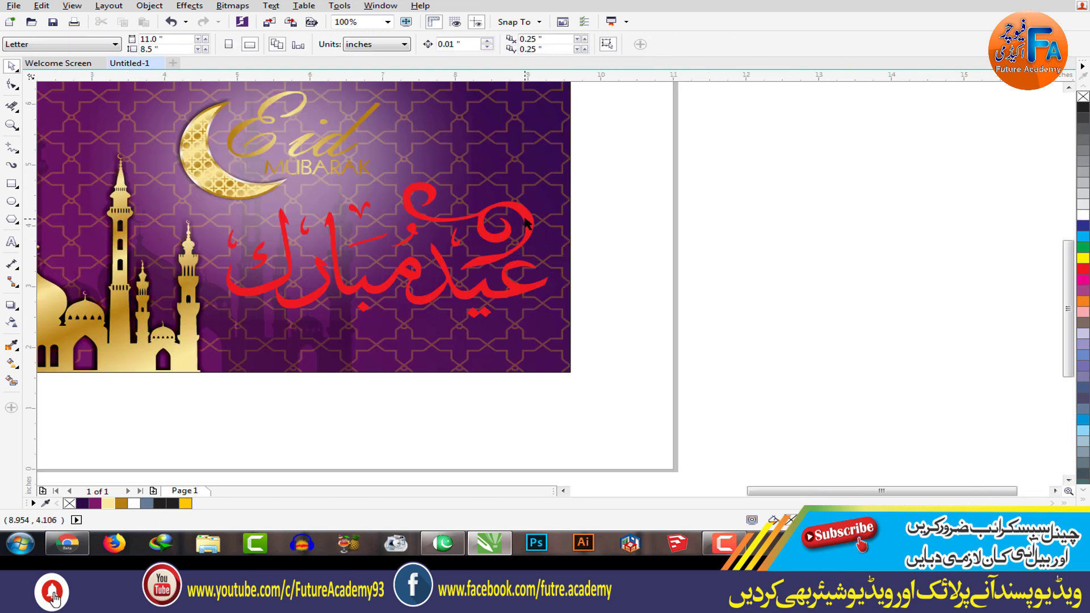
key(g)
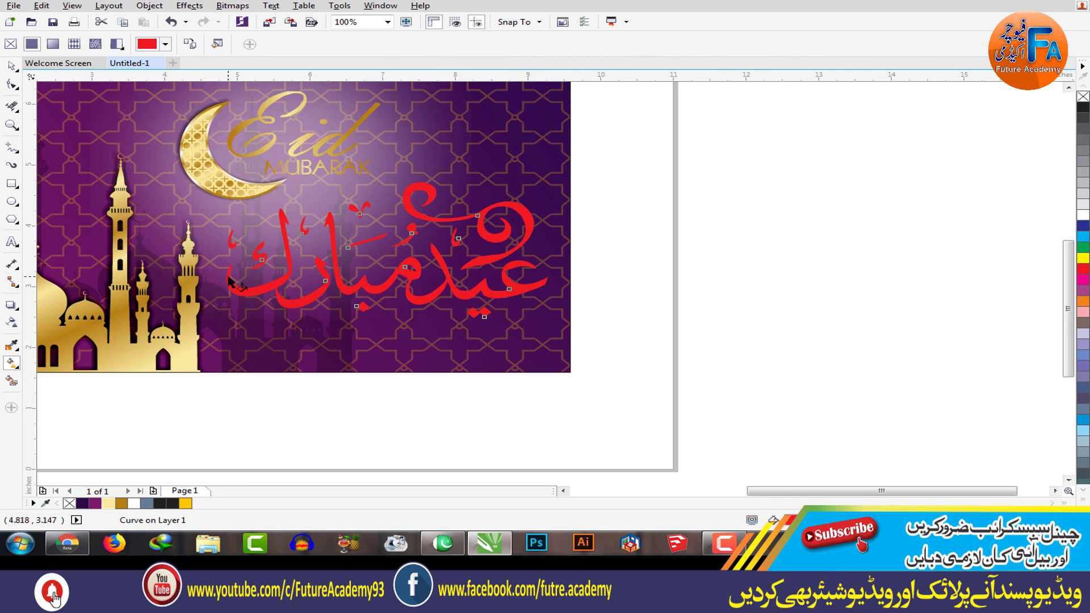
drag(226, 280, 531, 289)
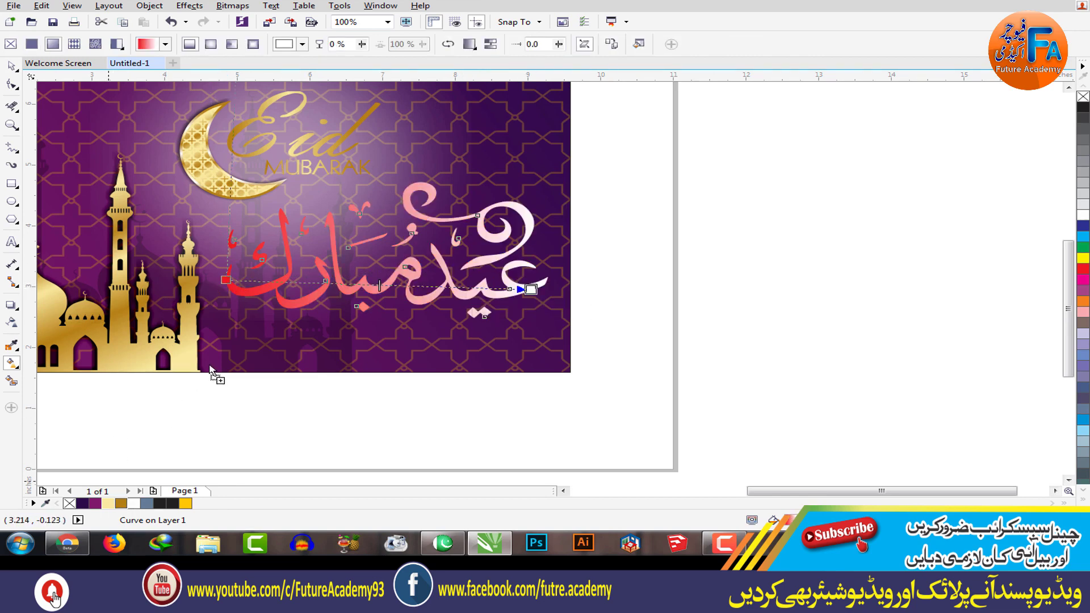
drag(221, 292, 226, 280)
drag(120, 503, 532, 290)
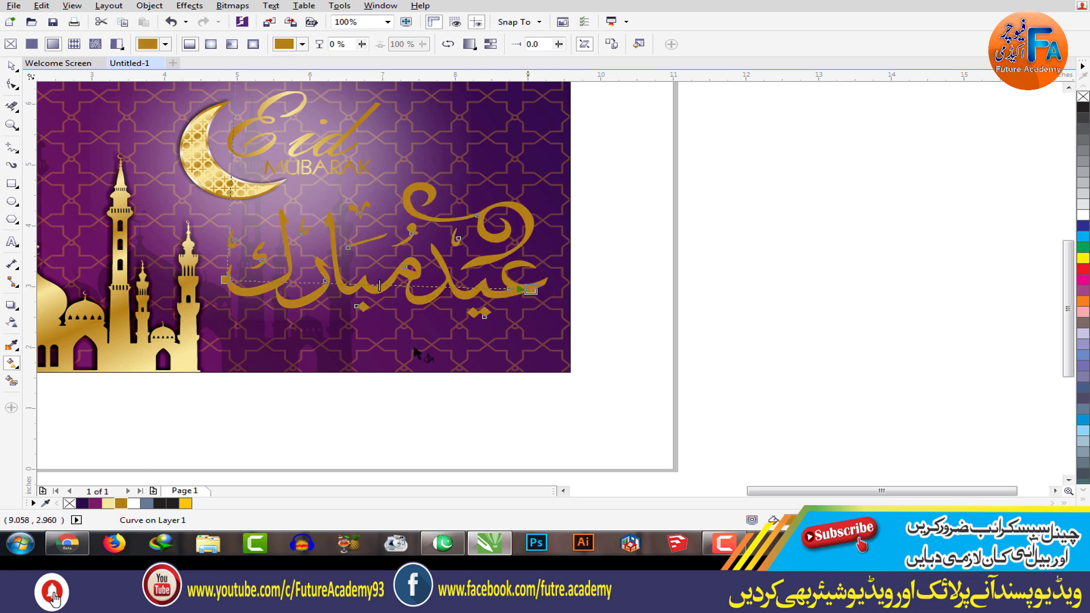
mouse_move(121, 508)
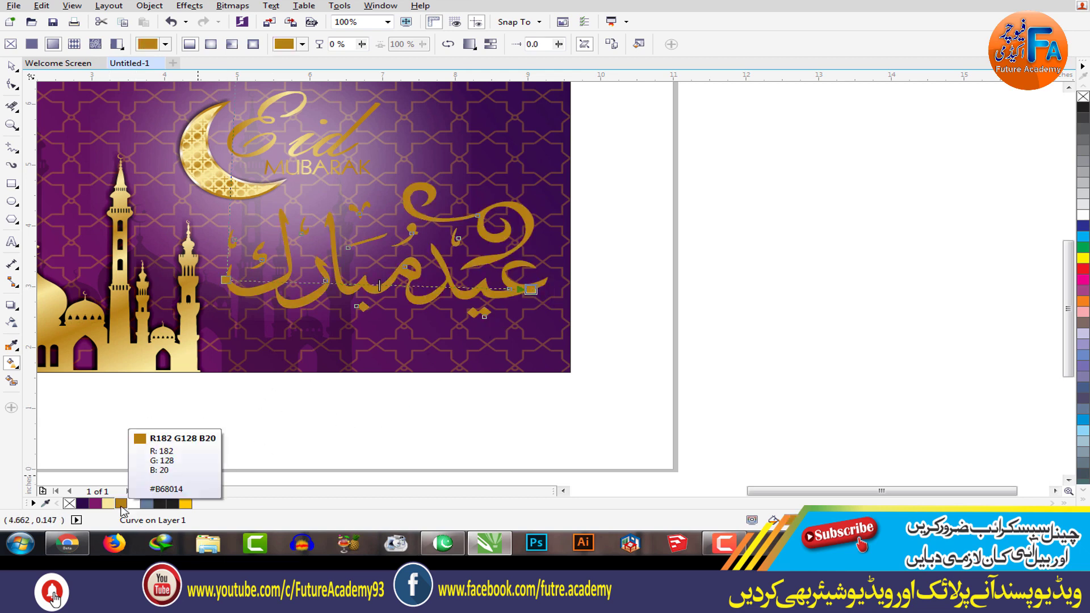
drag(107, 503, 381, 286)
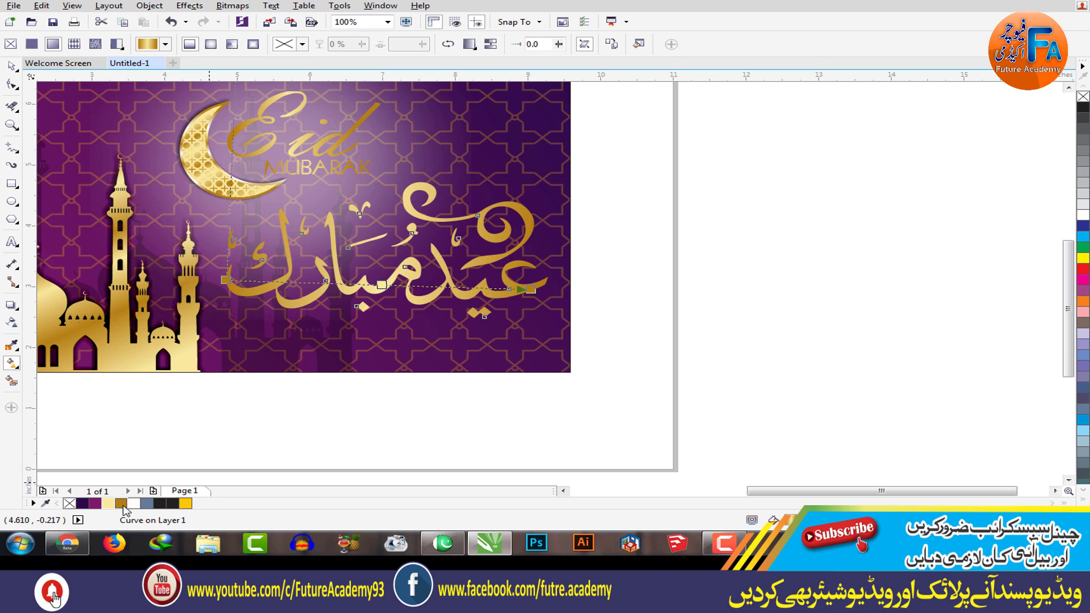
Step: Add two dark gold stops between the calligraphy gradient's middle and ends, and a pale yellow stop near each end
drag(134, 505, 446, 287)
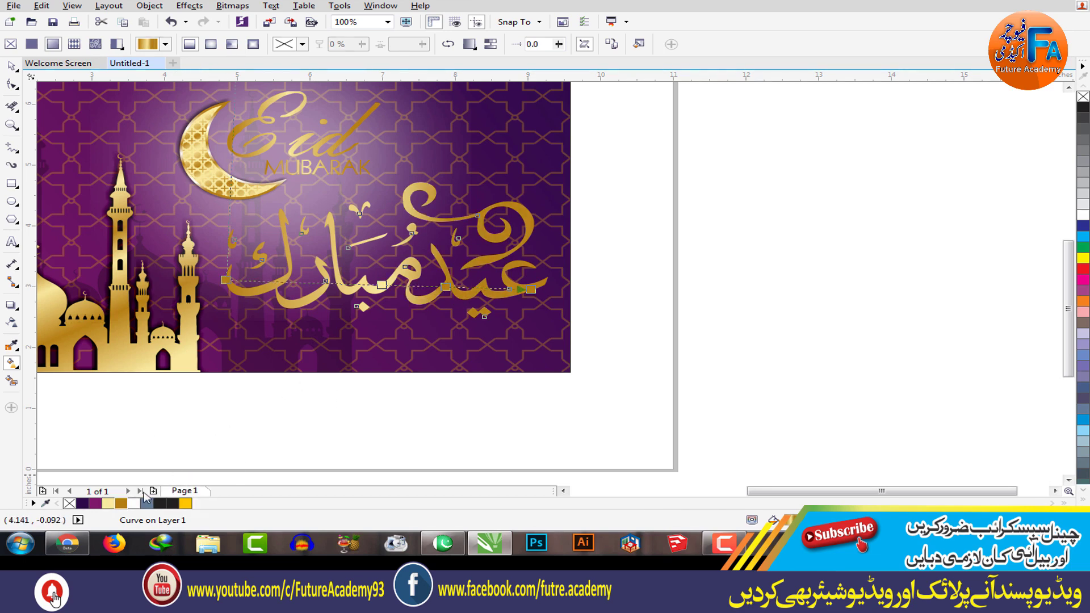
drag(120, 505, 287, 282)
drag(109, 504, 253, 280)
drag(110, 504, 480, 289)
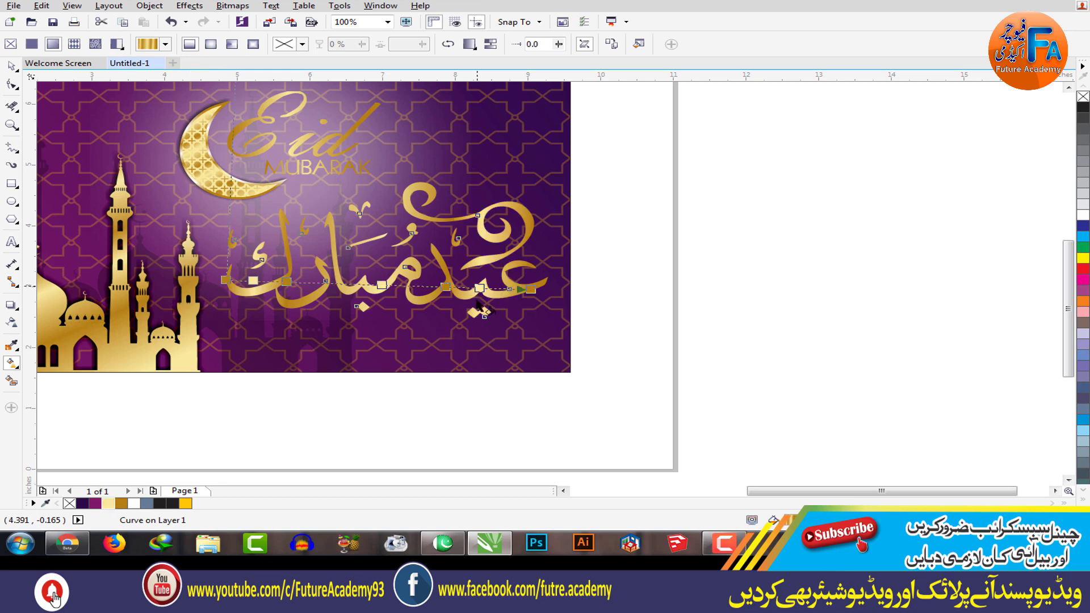
click(12, 66)
click(774, 258)
click(545, 229)
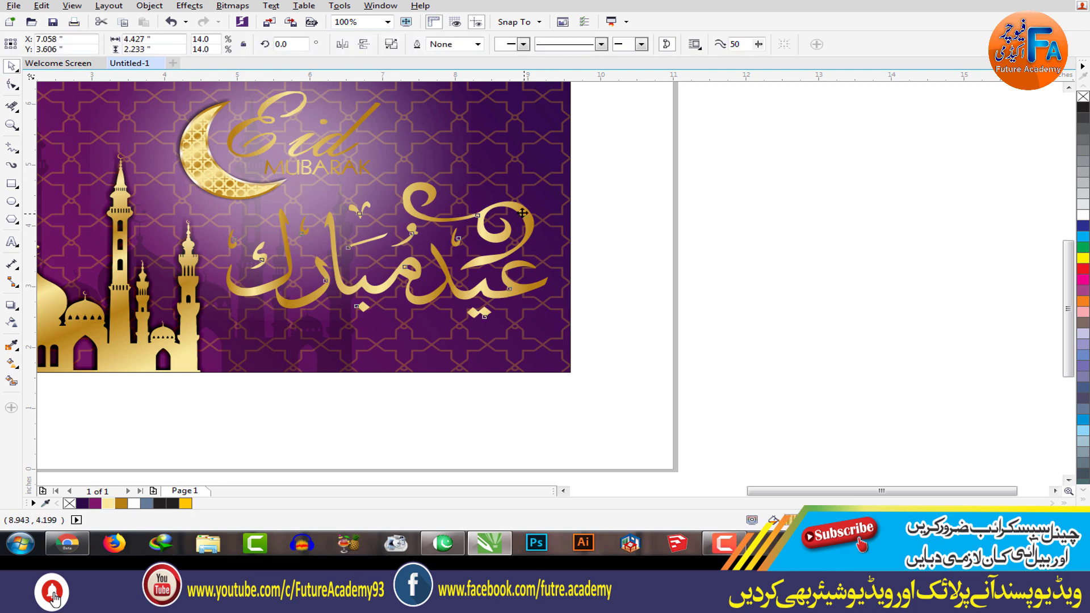
Step: Group the "Eid" and "MUBARAK" texts
click(341, 168)
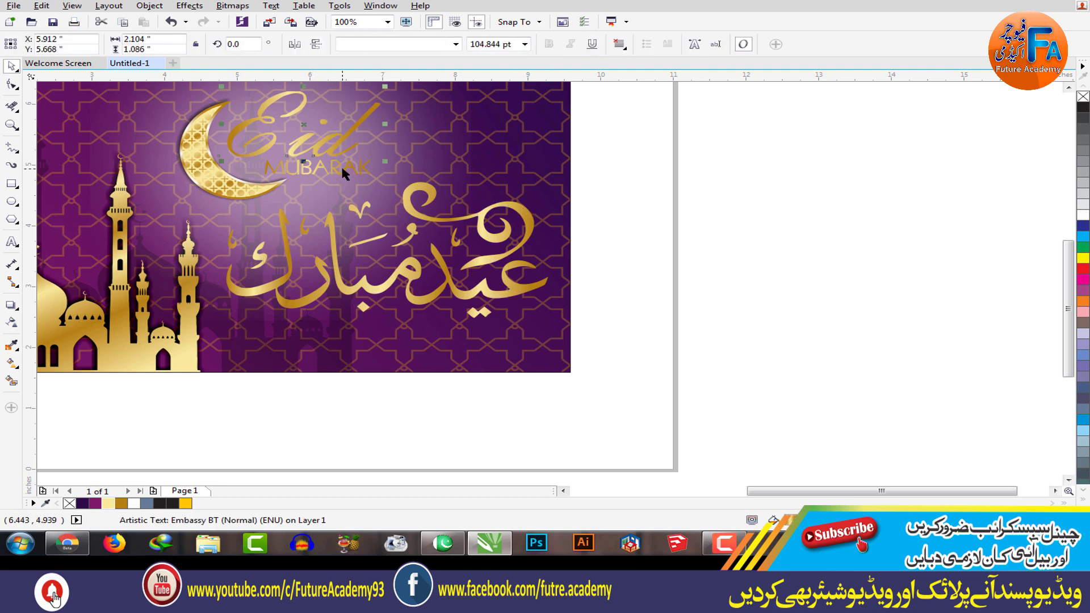
shift+click(373, 170)
key(ctrl+g)
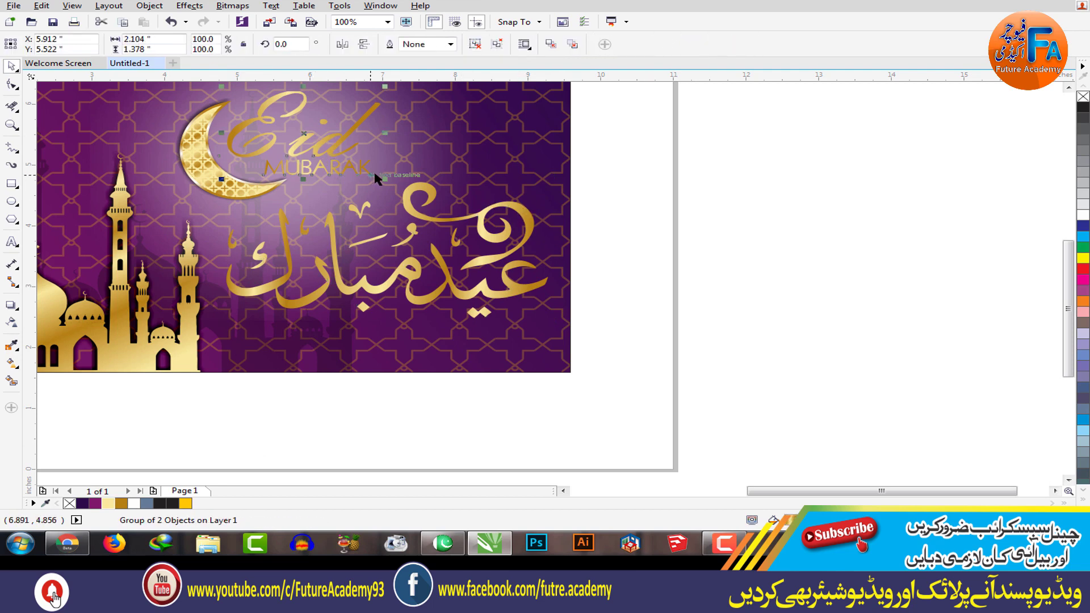
Step: Add a downward drop shadow to the "Eid MUBARAK" group with an opacity of 75
click(11, 305)
drag(287, 104, 303, 173)
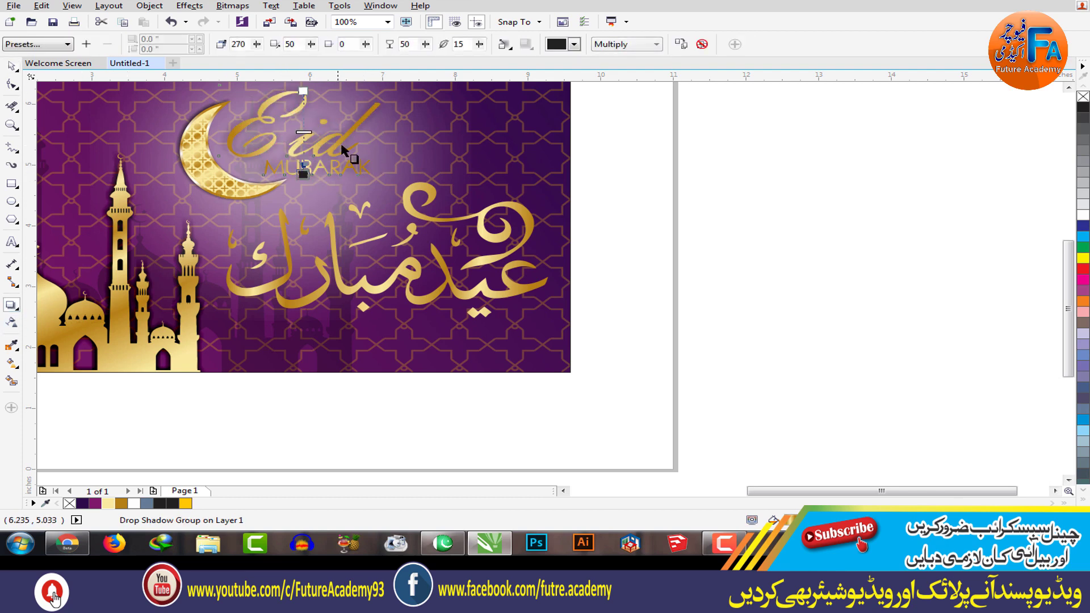
double_click(414, 46)
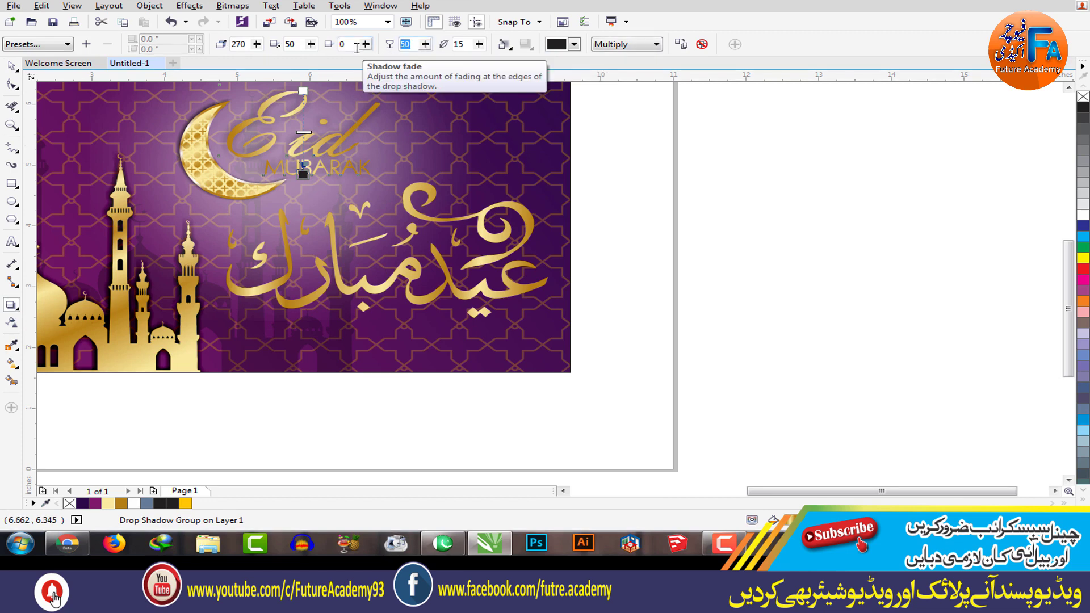
key(Return)
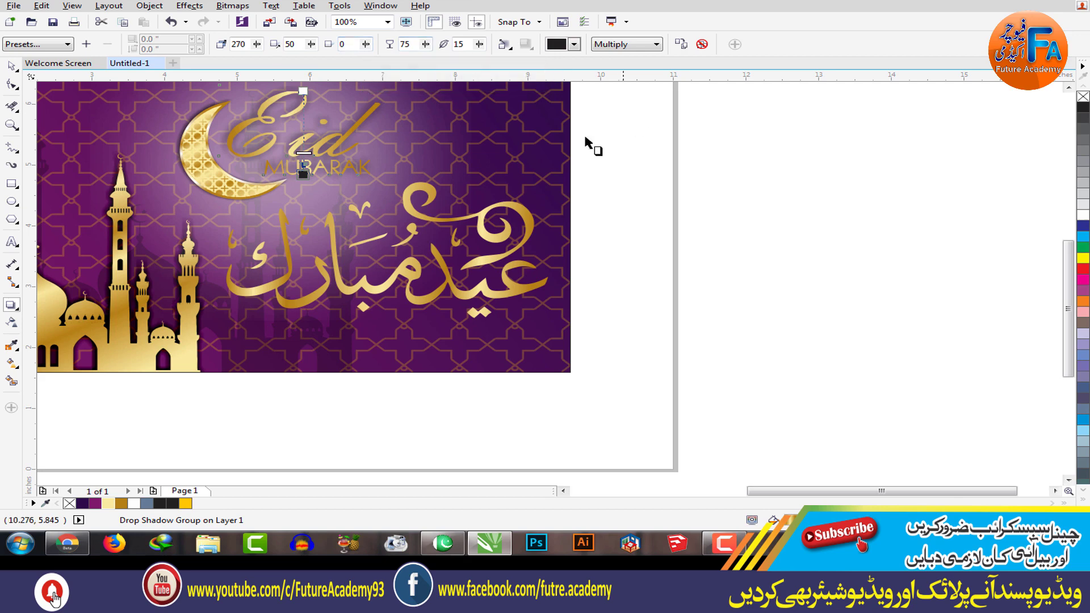
click(13, 69)
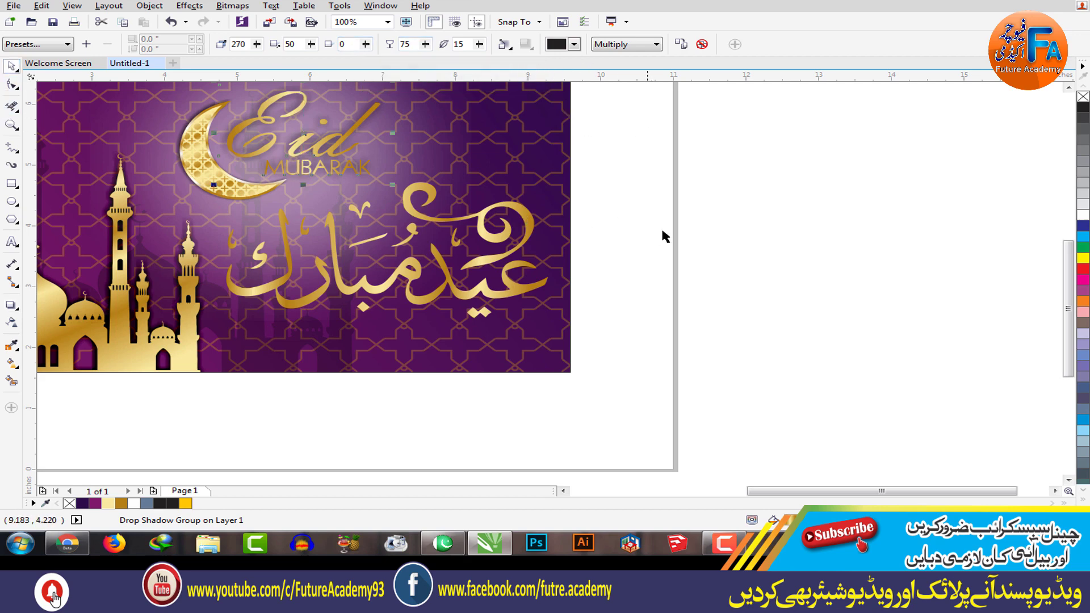
click(659, 226)
Step: Add a horizontal drop shadow to the Arabic calligraphy with an opacity of 75
click(529, 224)
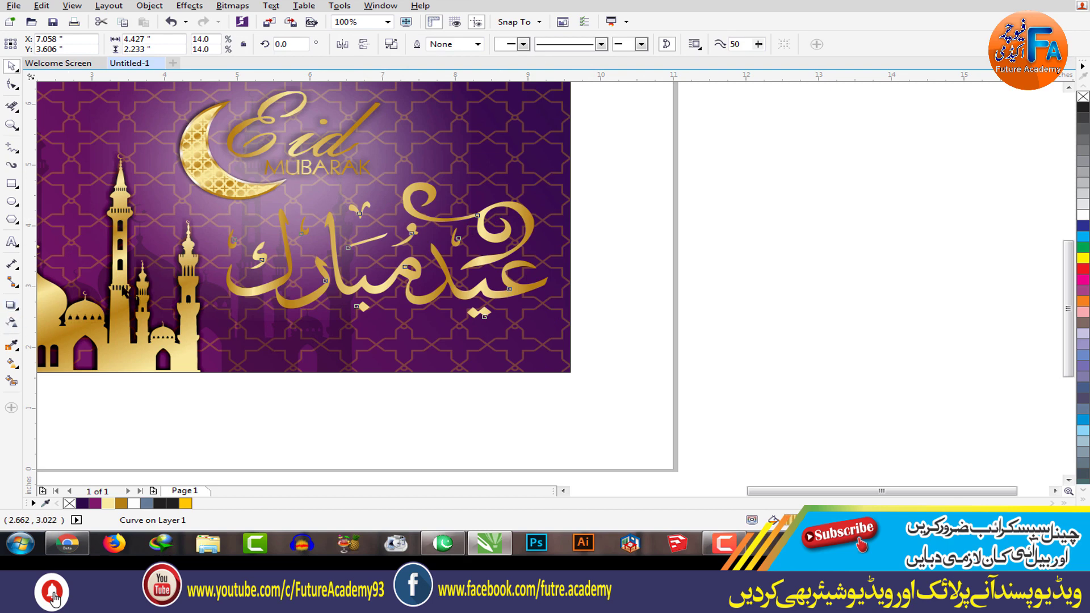
click(12, 305)
drag(457, 241, 546, 250)
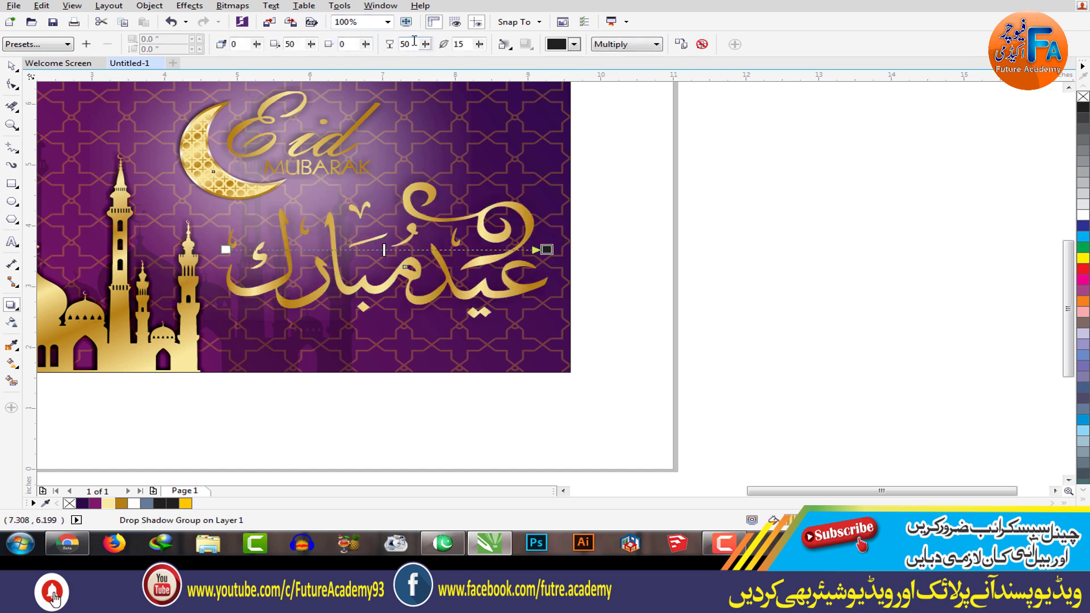
text(75)
key(Return)
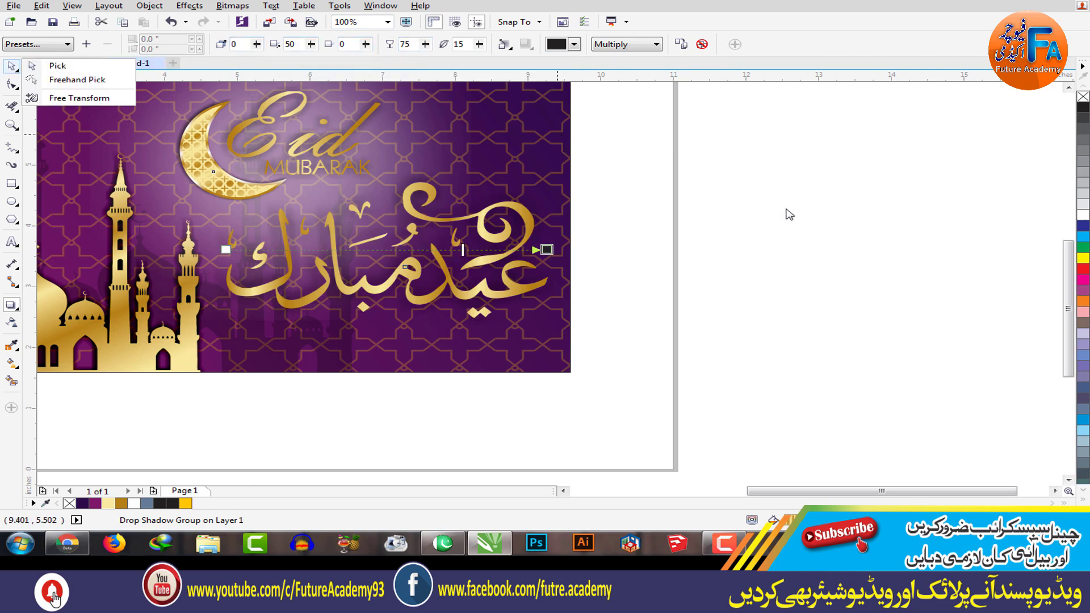
scroll(515, 227, down, 2)
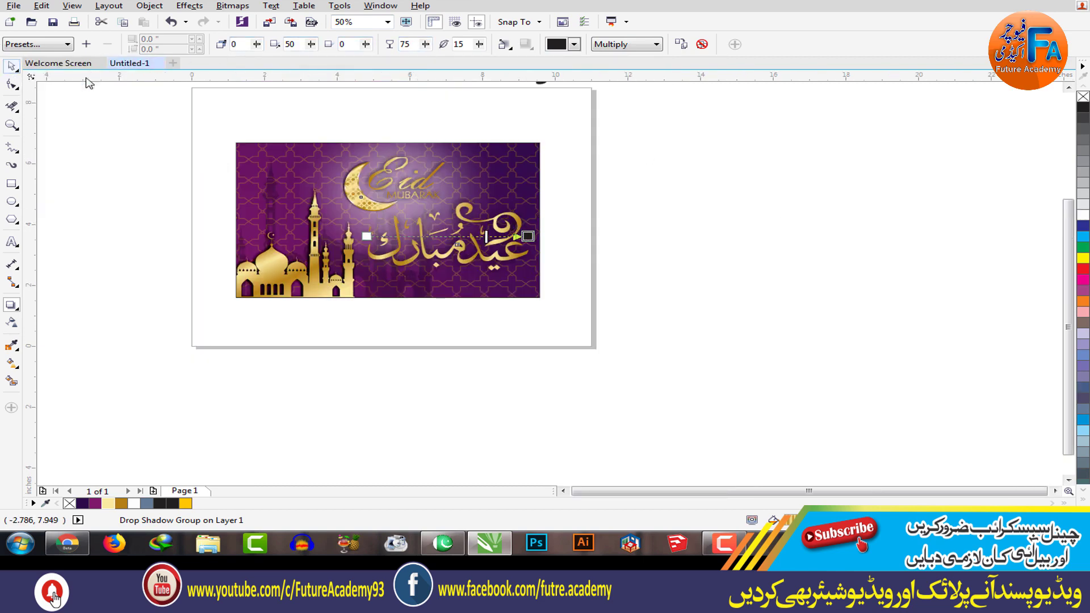
key(space)
scroll(472, 152, up, 4)
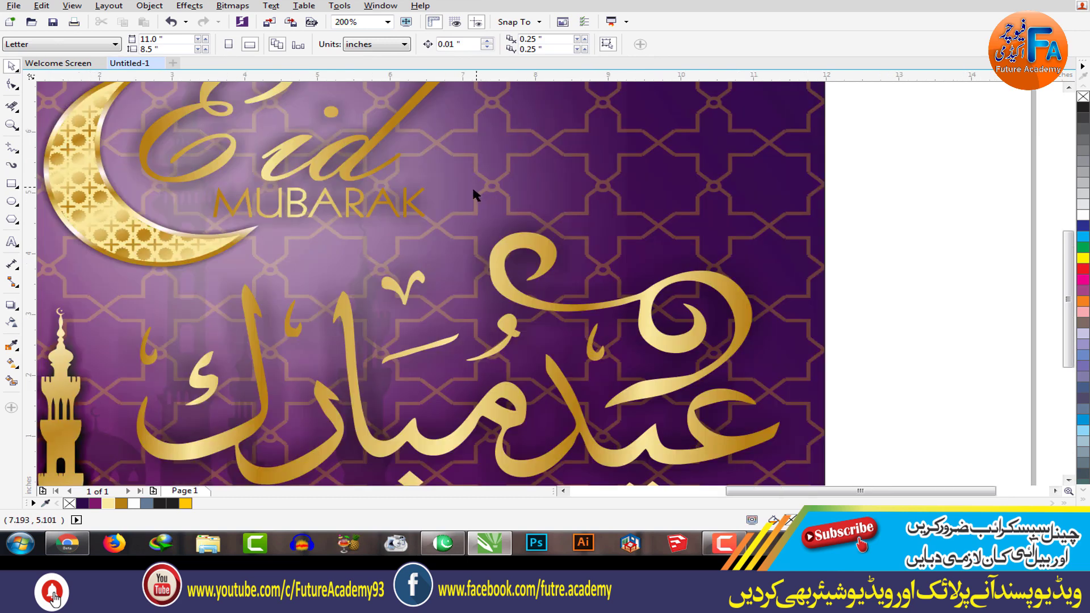
scroll(444, 197, down, 2)
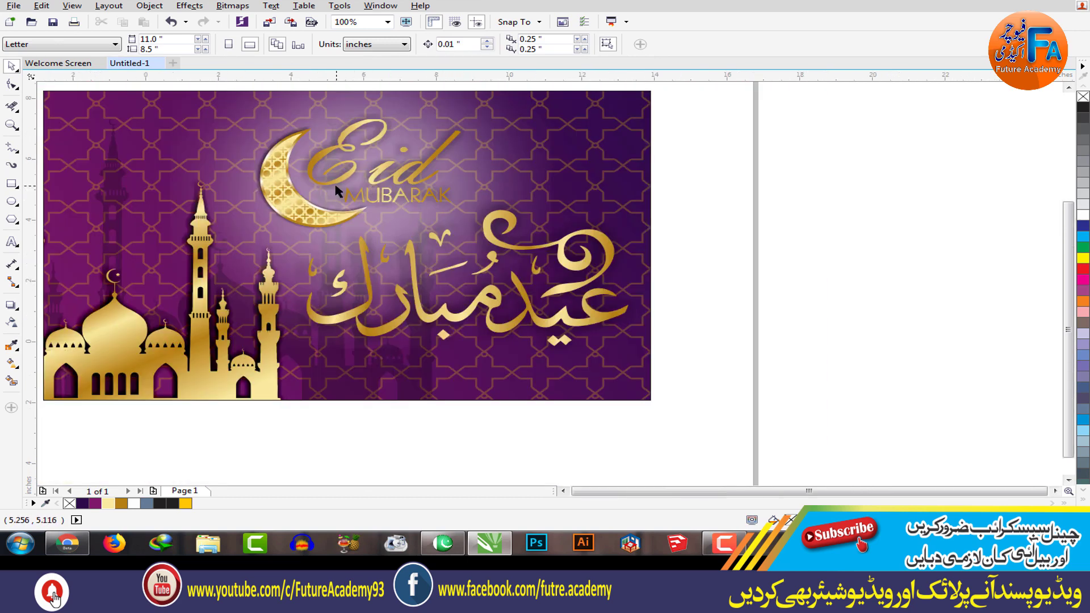
scroll(338, 190, down, 1)
scroll(321, 196, up, 1)
scroll(321, 196, down, 1)
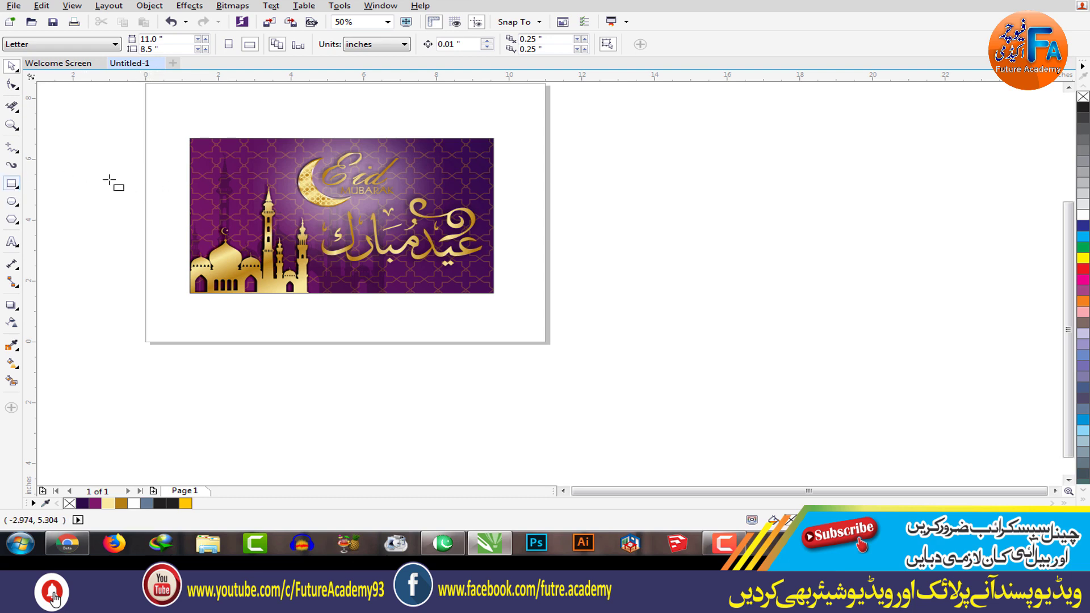
Step: Draw a narrow upright rectangle about 0.48 by 2.88 inches beside the page and convert it to curves
click(12, 184)
click(724, 551)
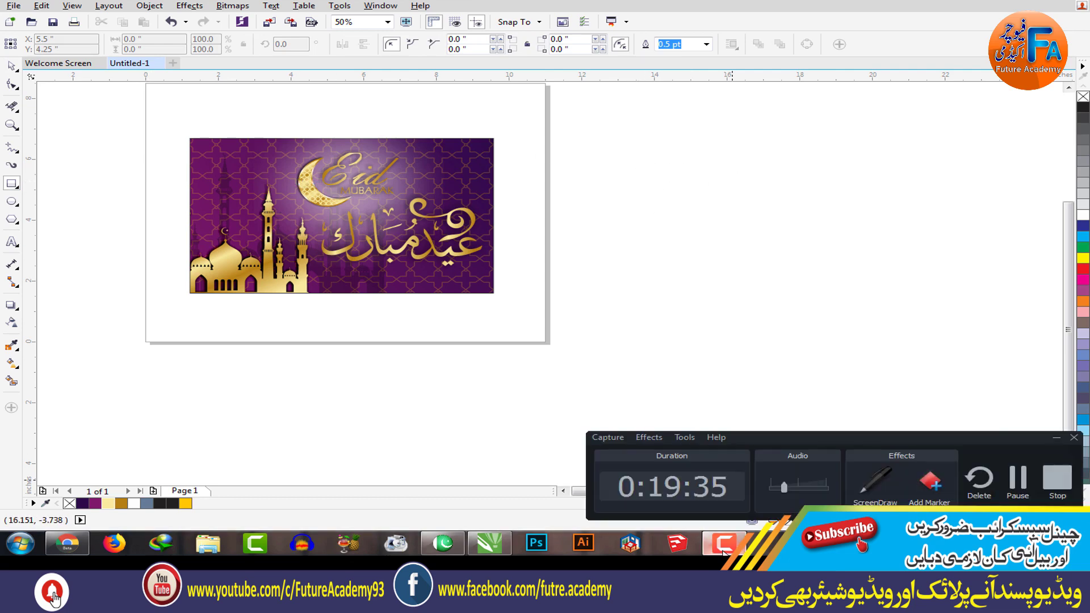
click(1056, 438)
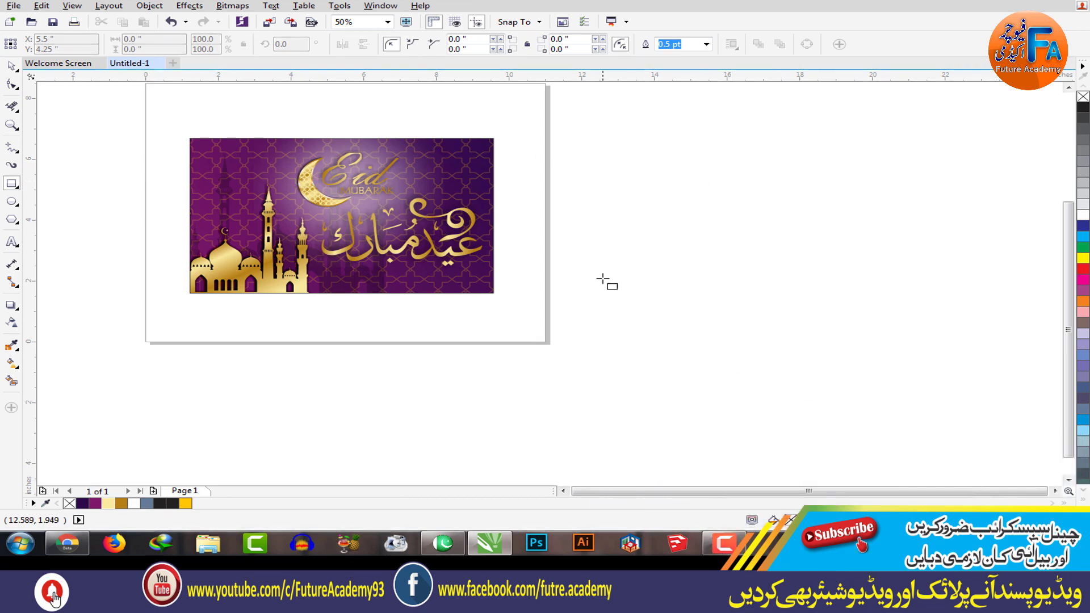
drag(627, 155, 645, 241)
click(9, 86)
key(ctrl+q)
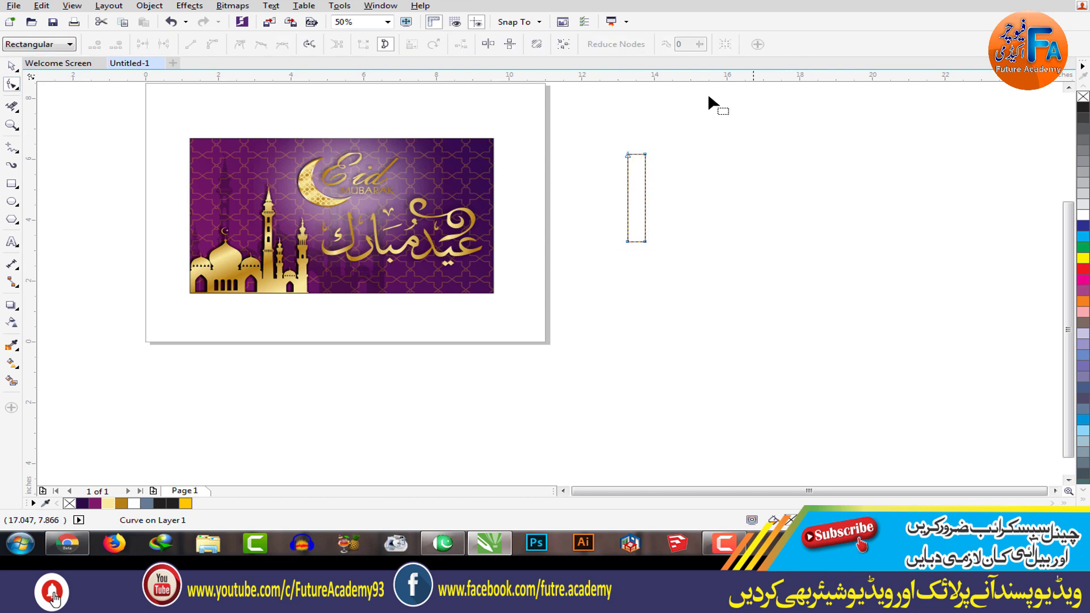
Step: Place horizontal and vertical guidelines through the rectangle's center and add a node at the midpoint of each side
click(646, 198)
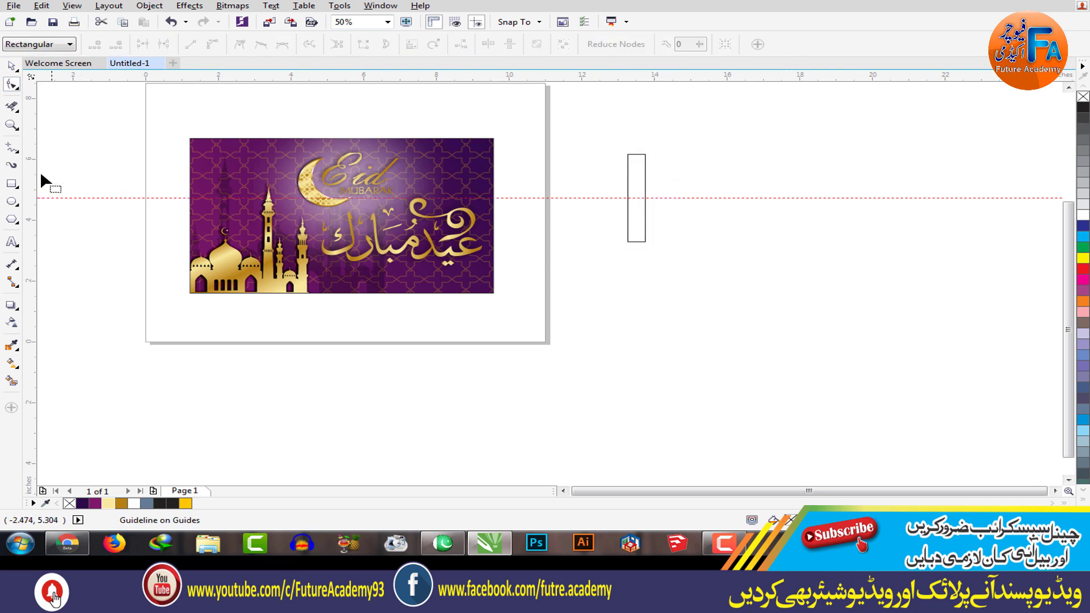
click(645, 193)
scroll(639, 157, up, 1)
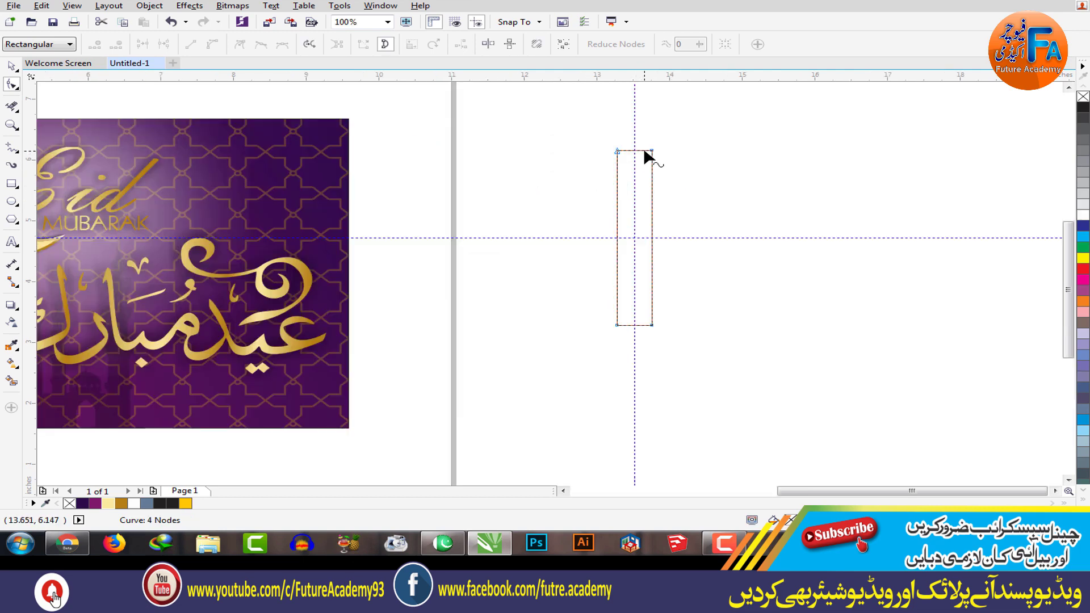
double_click(635, 151)
double_click(652, 237)
double_click(617, 238)
double_click(635, 325)
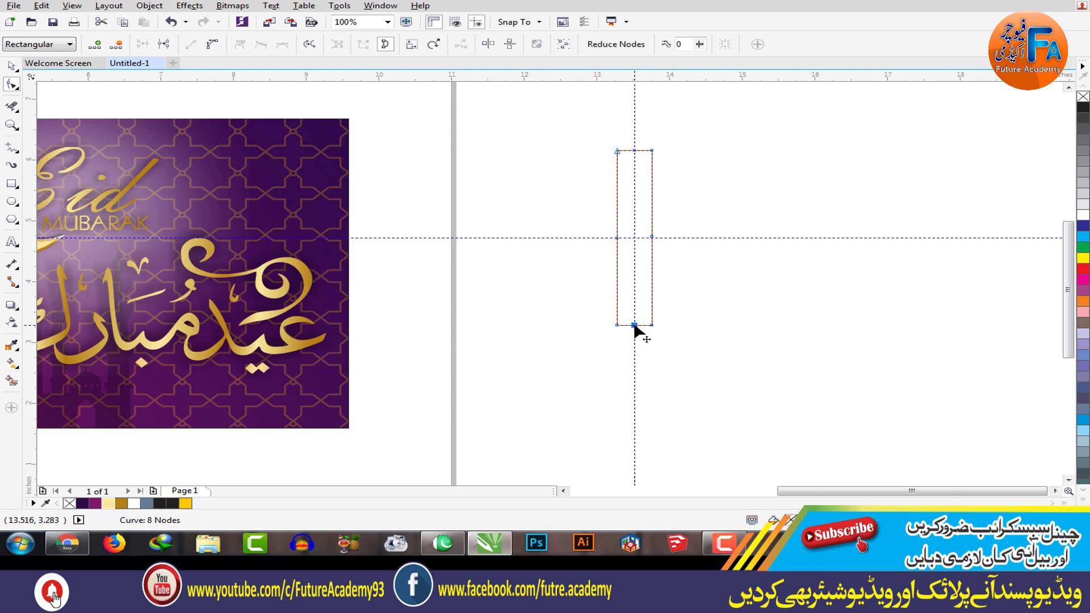
Step: Delete the rectangle's four corner nodes to leave a narrow diamond, and select the diamond for rotation
double_click(651, 151)
double_click(618, 151)
double_click(617, 326)
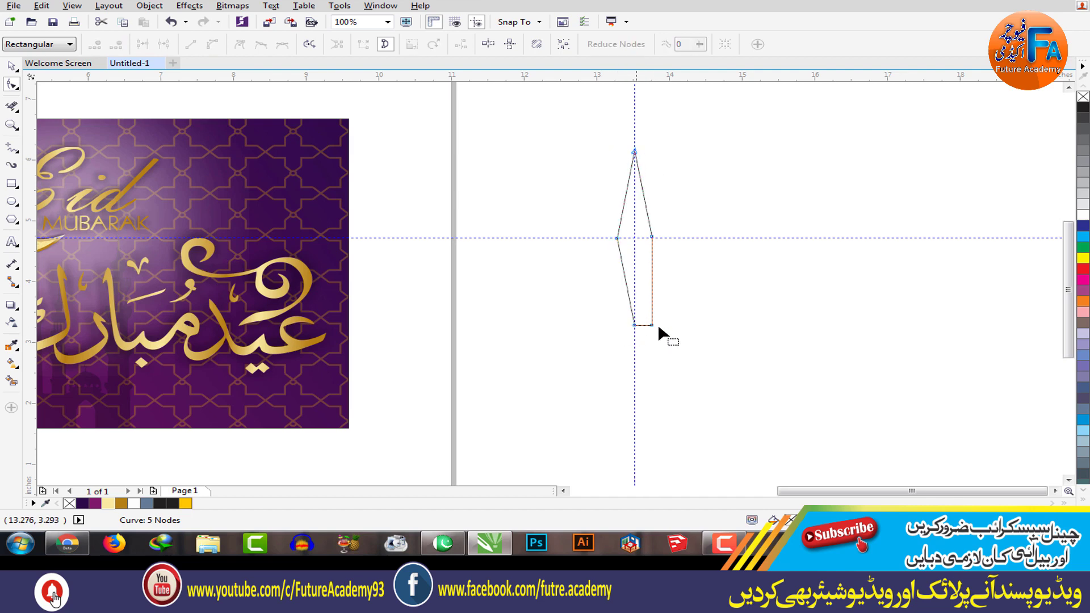
double_click(652, 325)
click(11, 66)
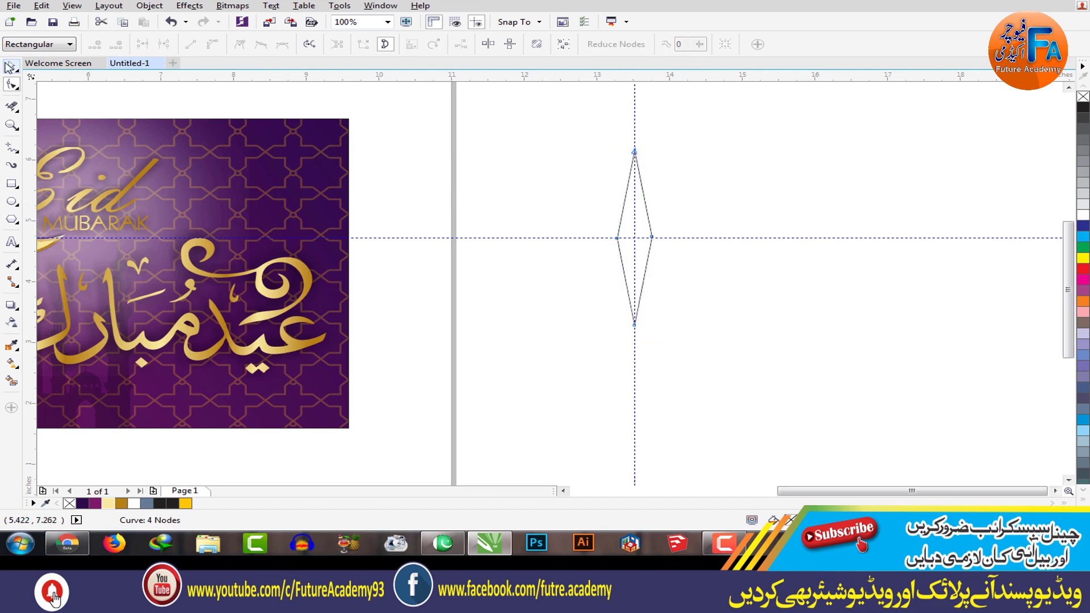
click(639, 190)
click(640, 215)
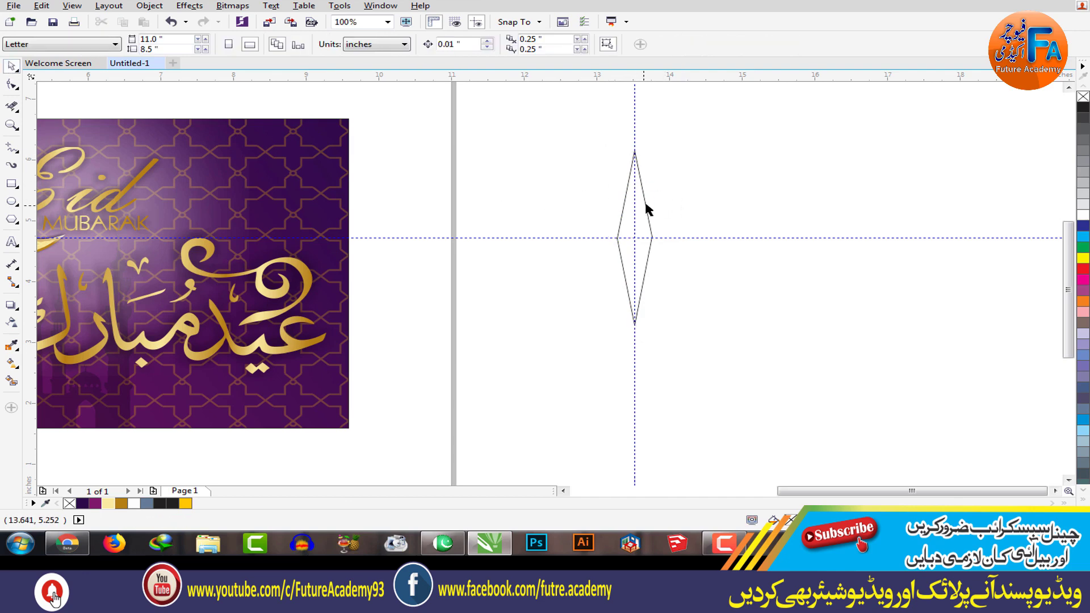
click(646, 214)
click(634, 230)
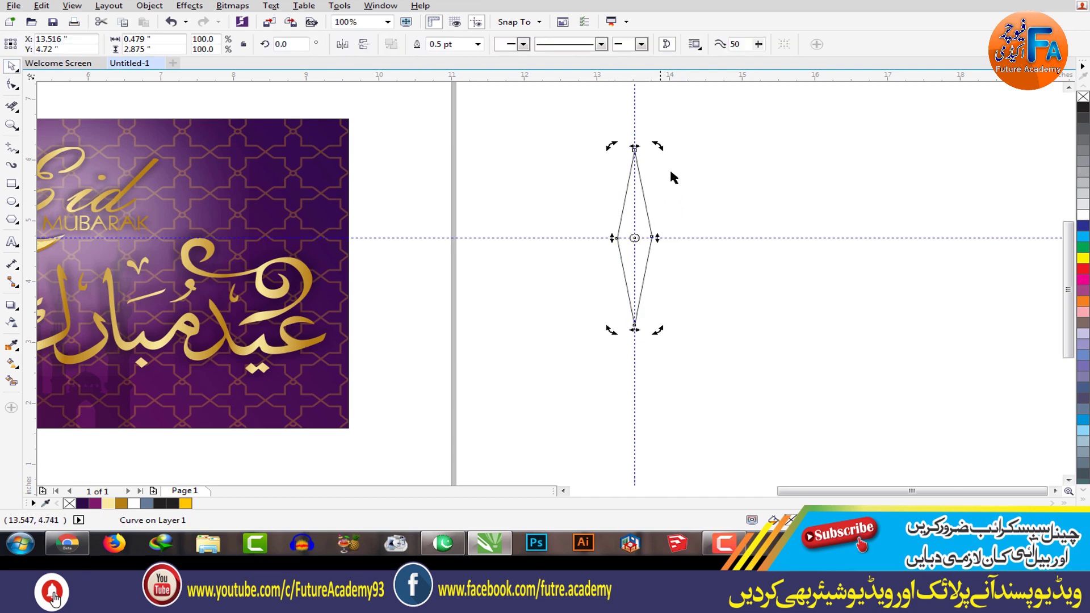
drag(657, 147, 727, 261)
right_click(726, 262)
key(Escape)
key(ctrl+z)
Step: Make a perpendicular copy of the diamond about its center, and copy that cross at 45 degrees to form an eight-pointed star
drag(657, 147, 732, 270)
click(736, 195)
drag(779, 128, 499, 348)
click(635, 239)
drag(743, 145, 781, 269)
click(743, 325)
drag(741, 134, 543, 315)
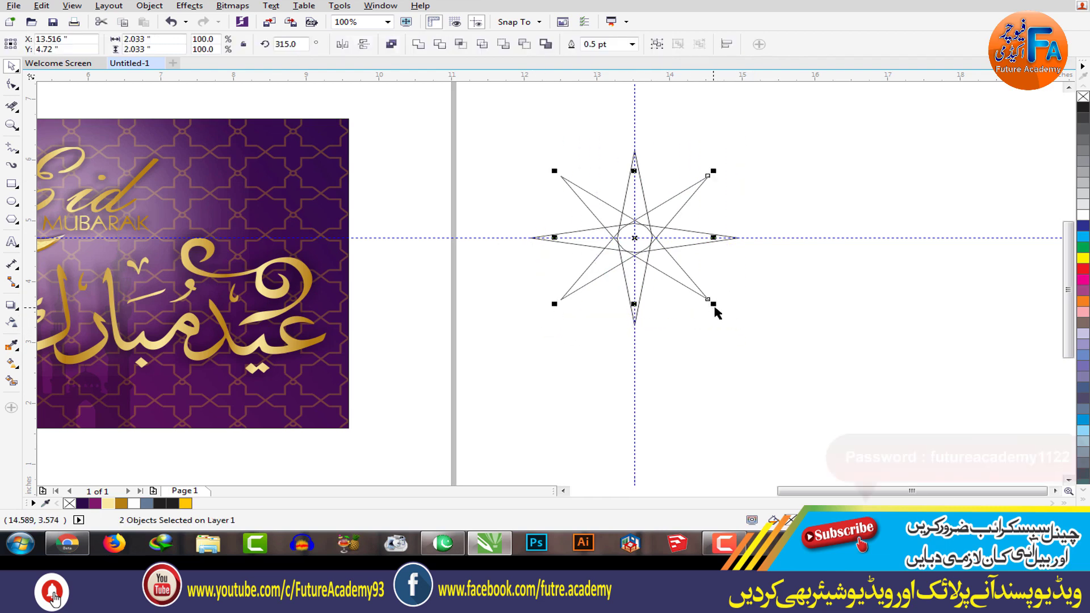
Step: Shrink the diagonal cross about its center and weld both crosses into a single eight-pointed star outline
drag(713, 304, 694, 284)
click(718, 307)
scroll(678, 275, down, 2)
drag(716, 206, 591, 315)
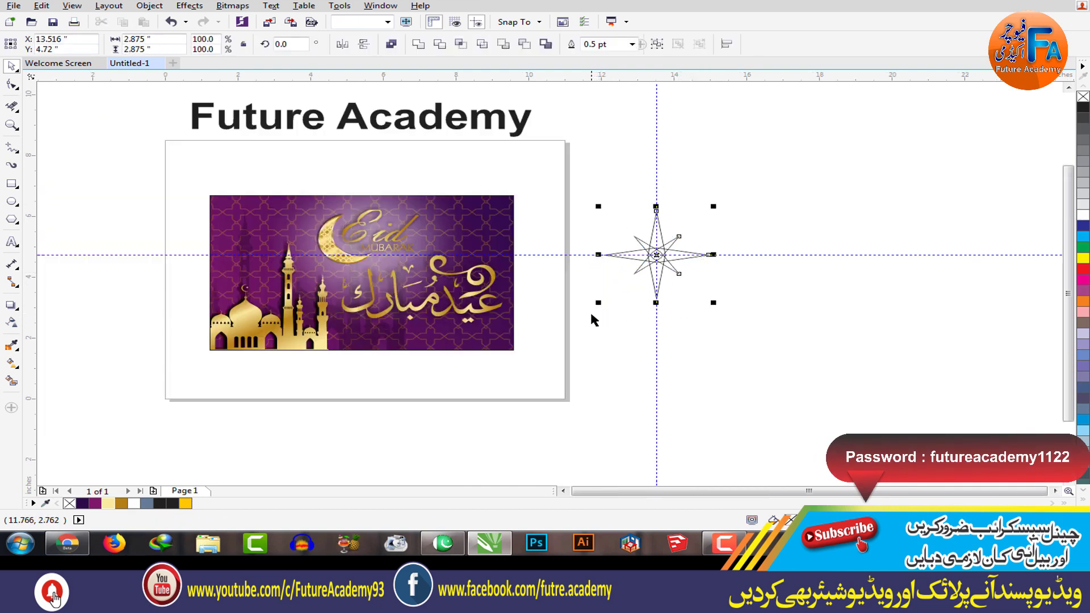
click(420, 47)
click(775, 172)
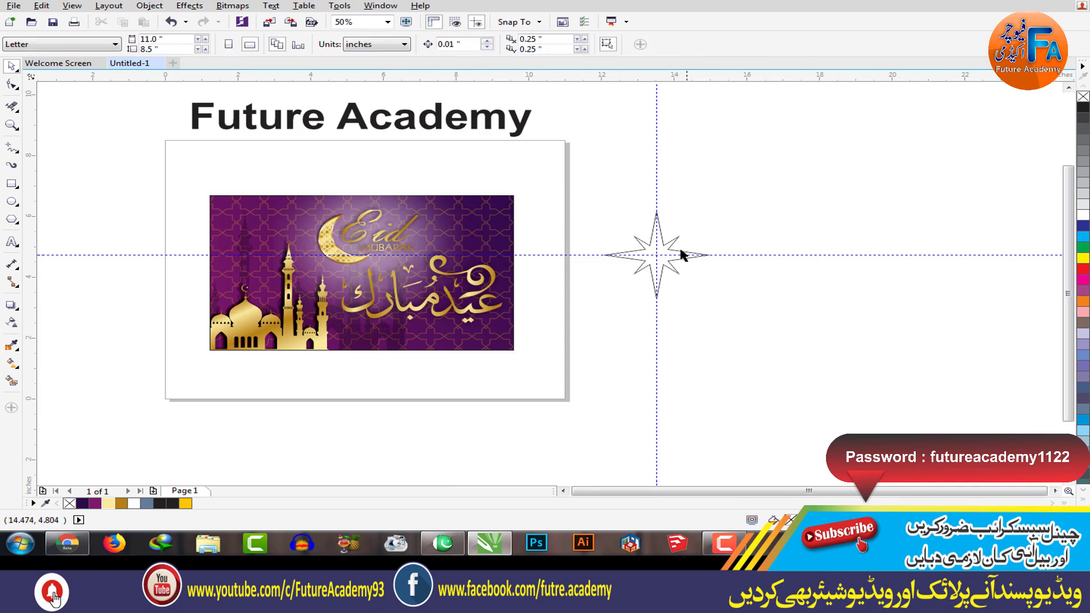
Step: Delete the horizontal and vertical guidelines running through the star
key(Delete)
click(657, 181)
key(Delete)
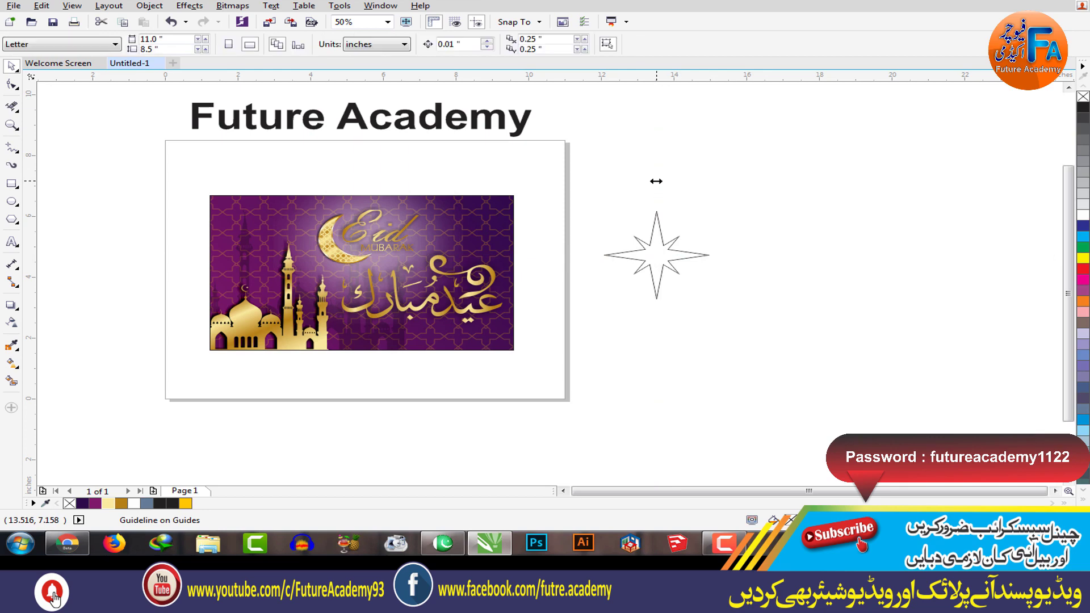
Step: Fill the welded star with the pale gold document color and remove its outline
click(670, 247)
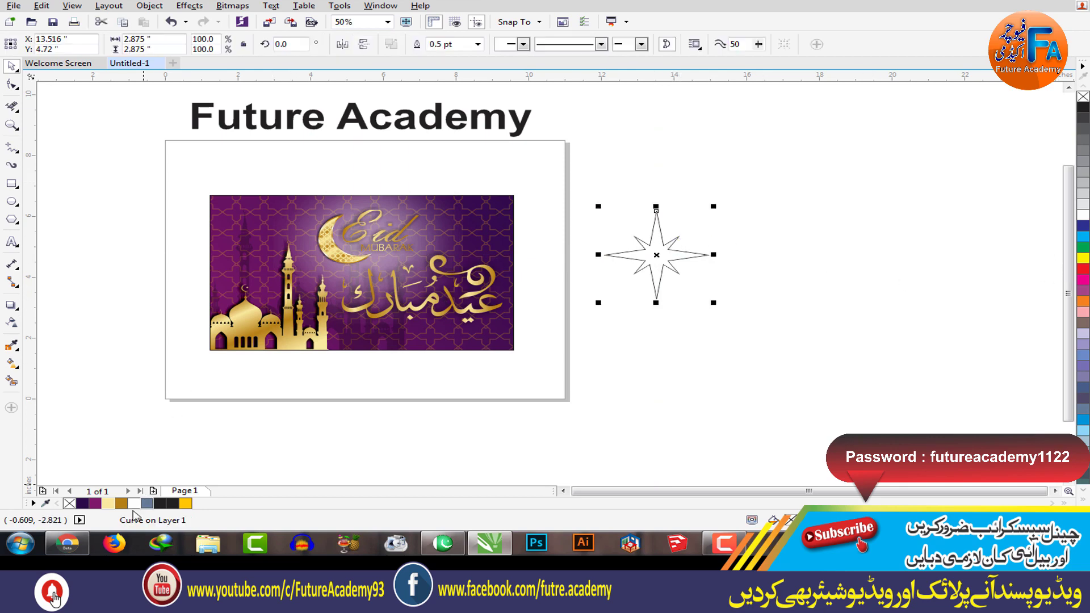
click(108, 503)
click(676, 332)
click(671, 255)
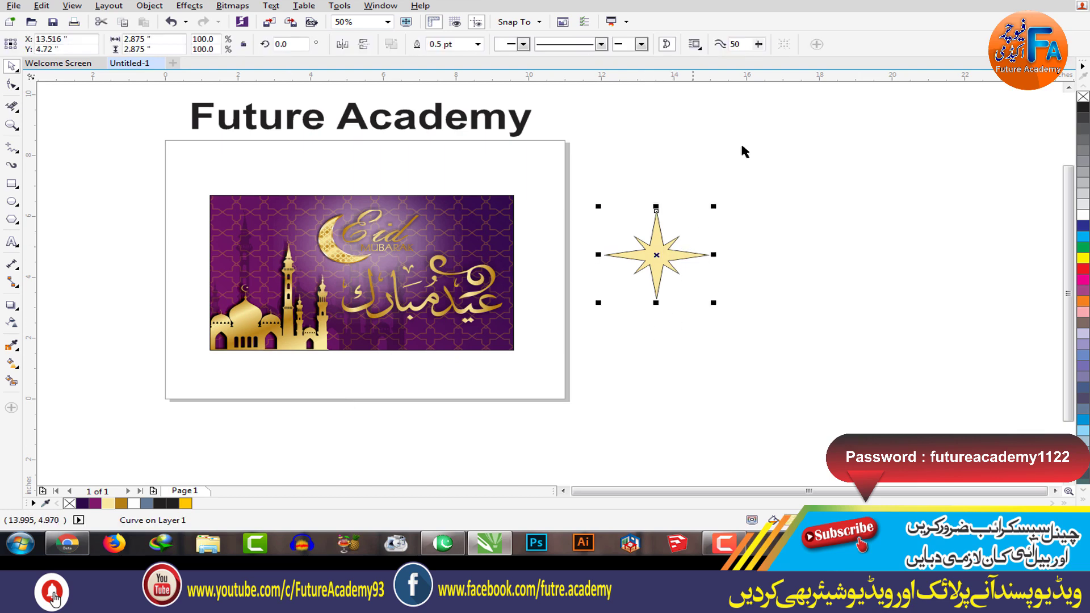
click(698, 249)
click(681, 252)
Step: Convert the star to a 300 dpi CMYK bitmap with anti-aliasing and a transparent background
click(232, 5)
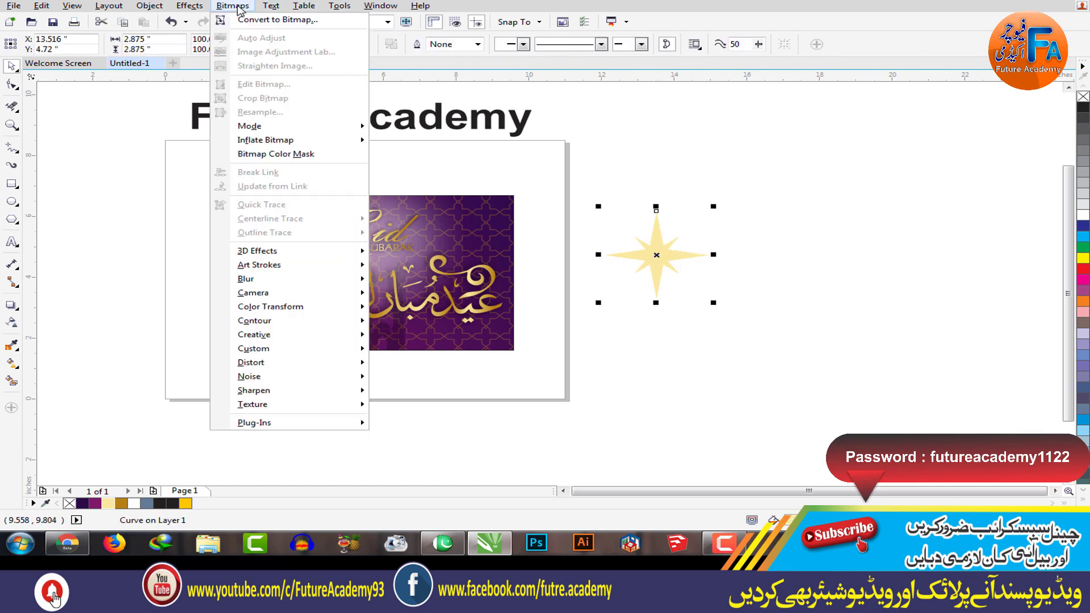
click(267, 18)
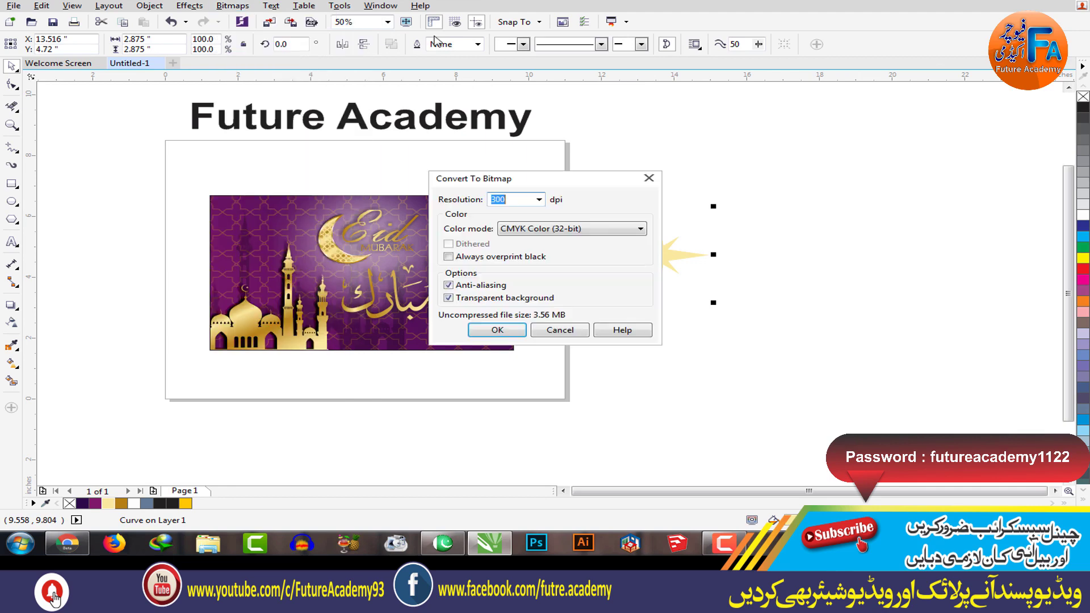
click(497, 330)
Step: Apply a Gaussian Blur with a 21-pixel radius to the star bitmap
click(240, 8)
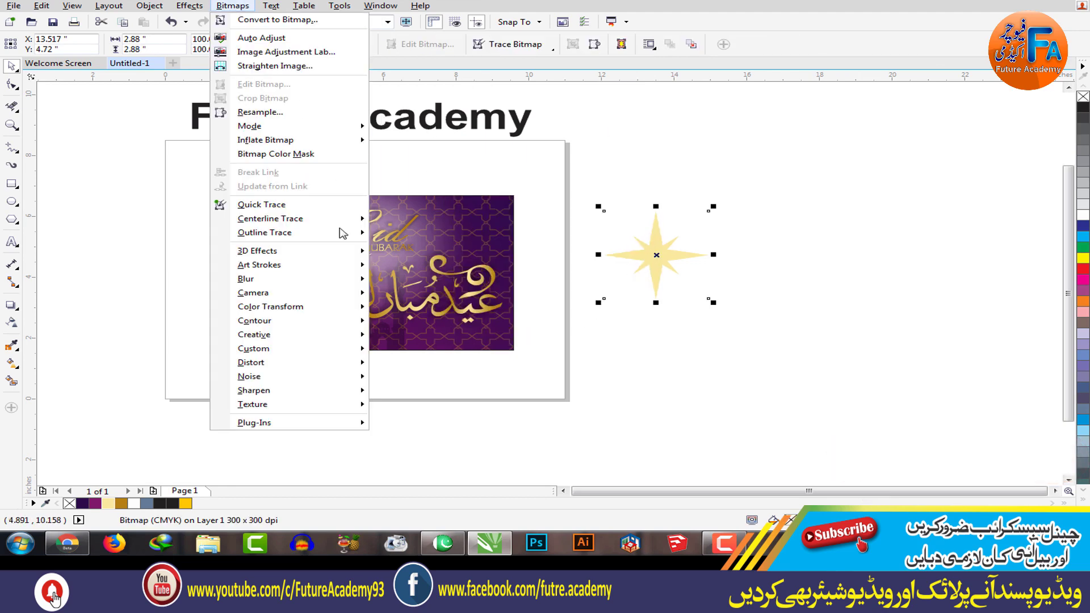
mouse_move(281, 278)
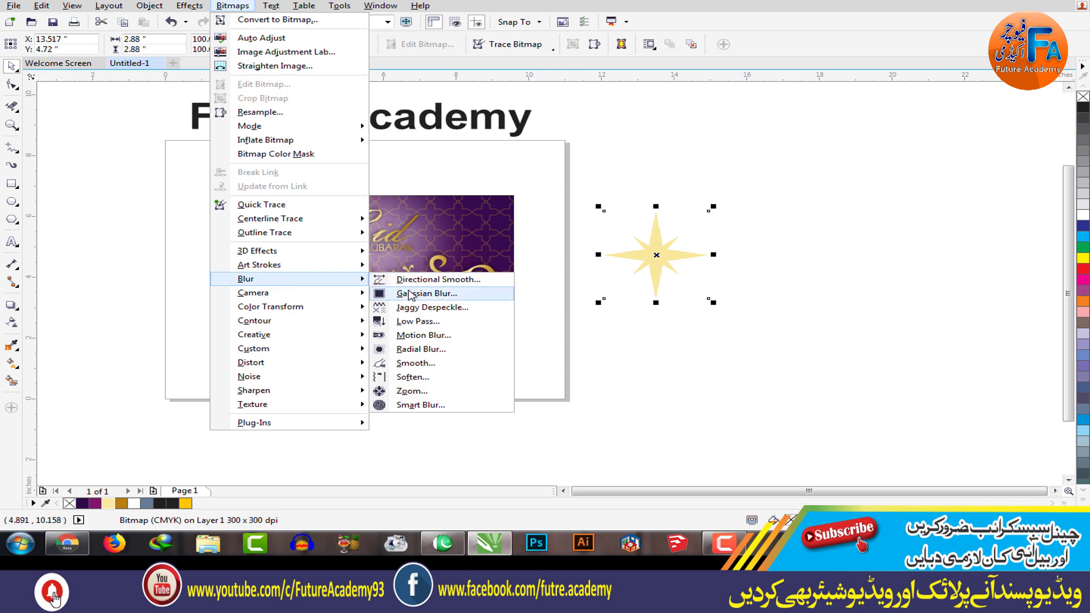
click(420, 293)
drag(675, 217, 638, 355)
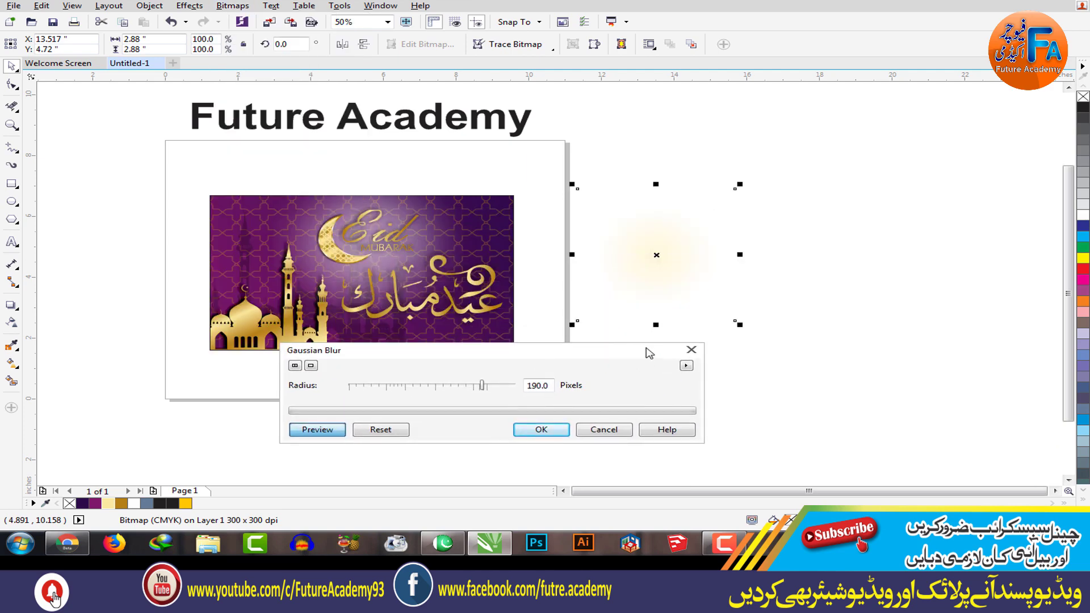
drag(483, 386, 414, 391)
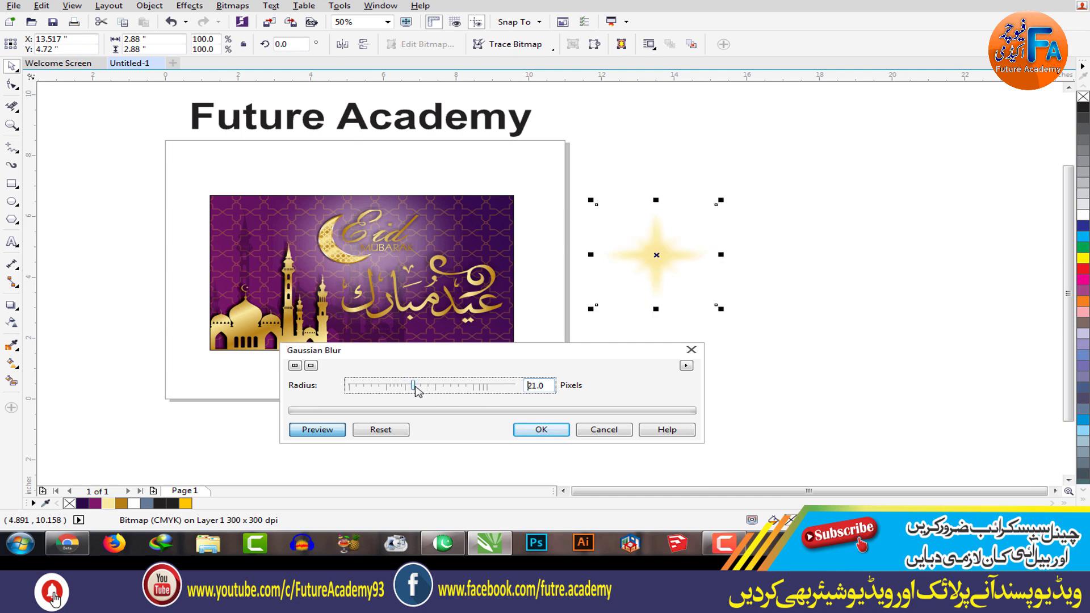
click(544, 431)
click(659, 411)
Step: Scale the blurred star down to about 0.54 inches and place it on the crescent's upper tip
click(662, 254)
drag(718, 306, 359, 215)
scroll(347, 221, up, 3)
scroll(359, 215, down, 3)
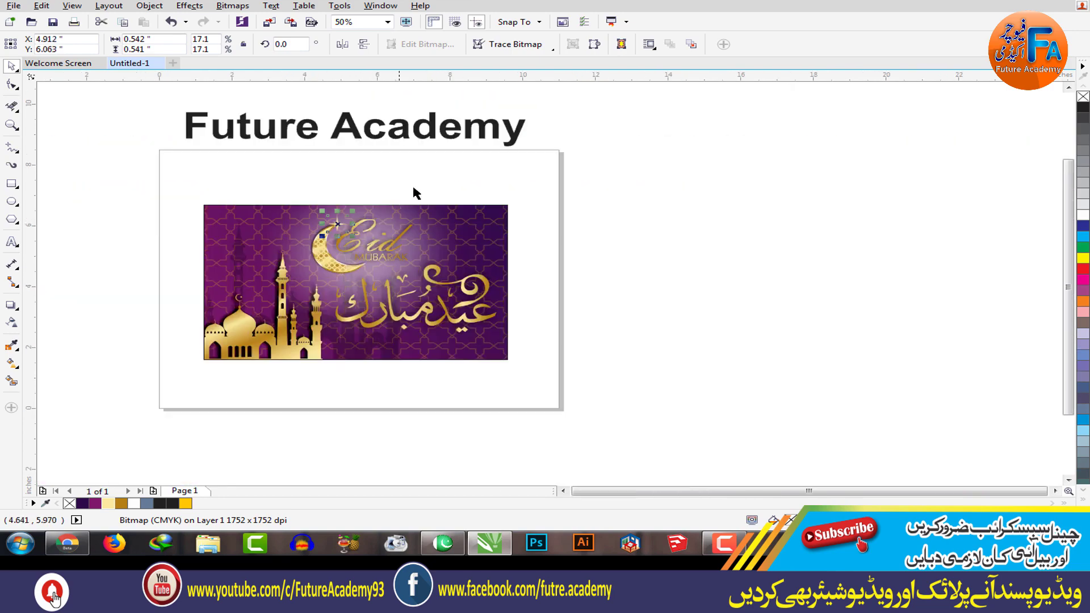
scroll(335, 218, up, 2)
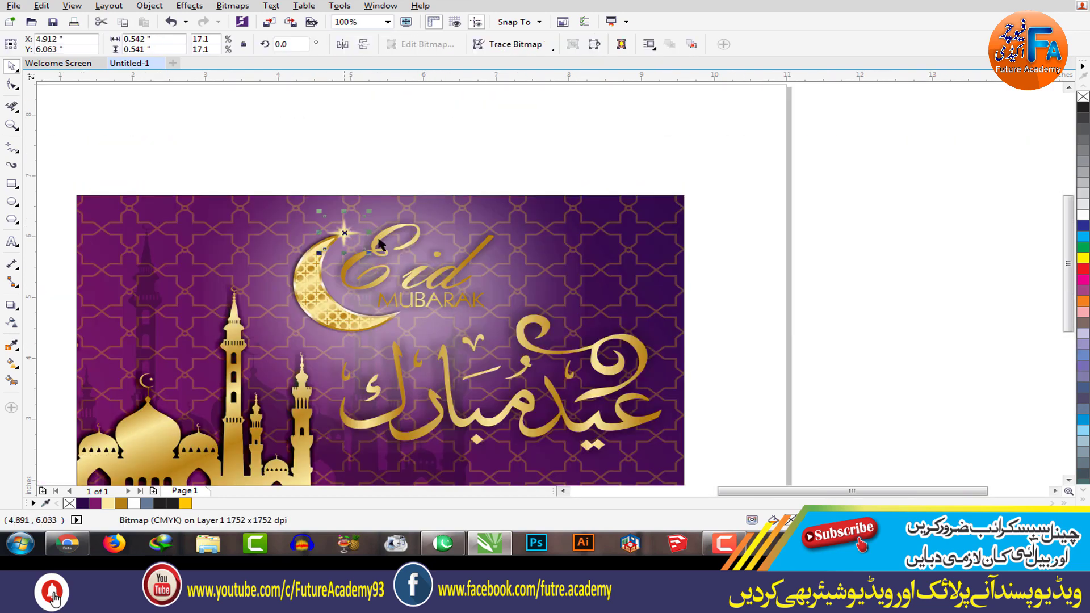
Step: Duplicate the star and place the copy on the crescent's lower inner curve
key(ctrl+d)
drag(361, 219, 366, 330)
click(816, 300)
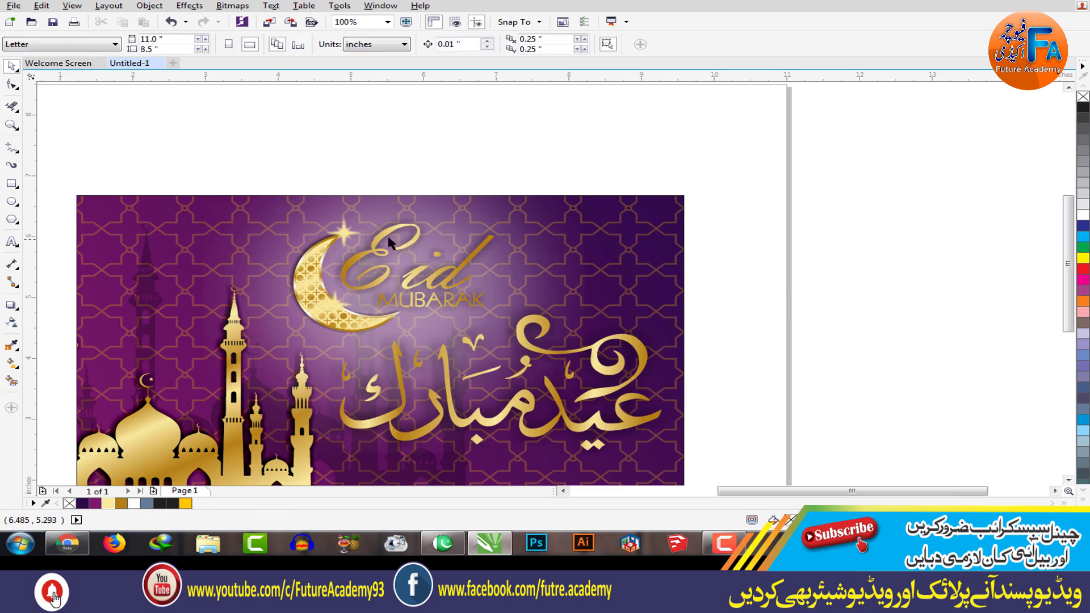
Step: Shrink the star on the crescent's upper tip to about 0.36 inches around its center
click(348, 236)
scroll(384, 267, up, 4)
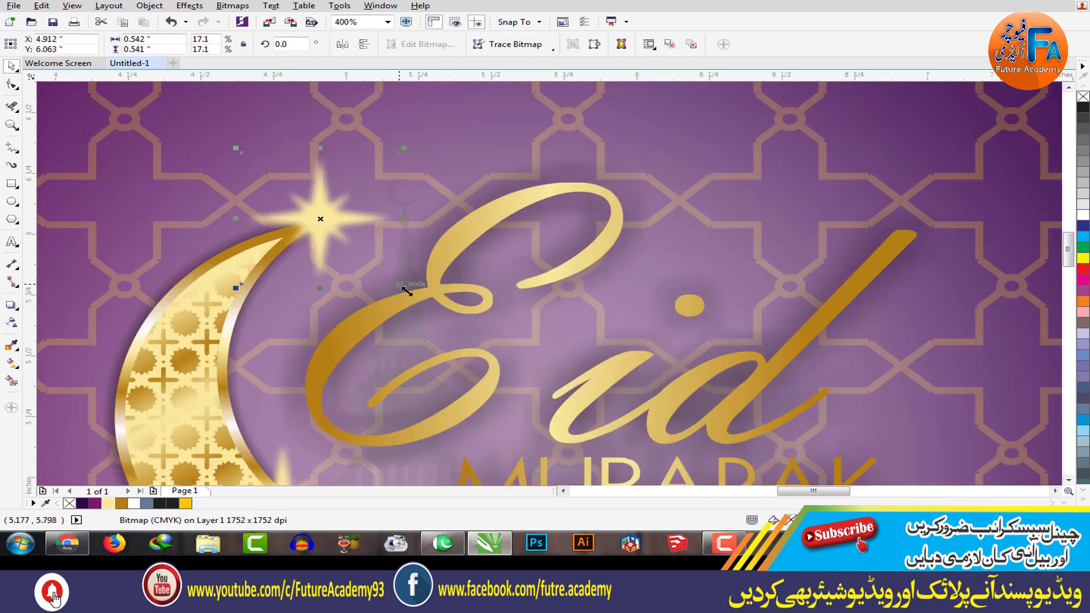
drag(400, 286, 369, 261)
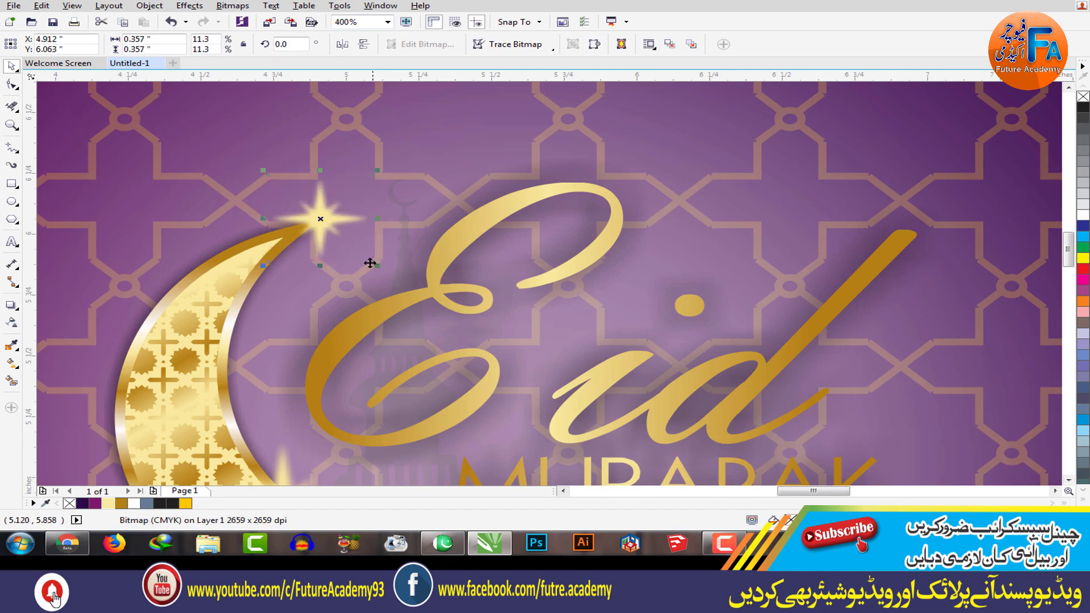
scroll(365, 260, down, 4)
Step: Copy the inner-curve star to the crescent's bottom edge and delete the star on the inner curve
click(380, 320)
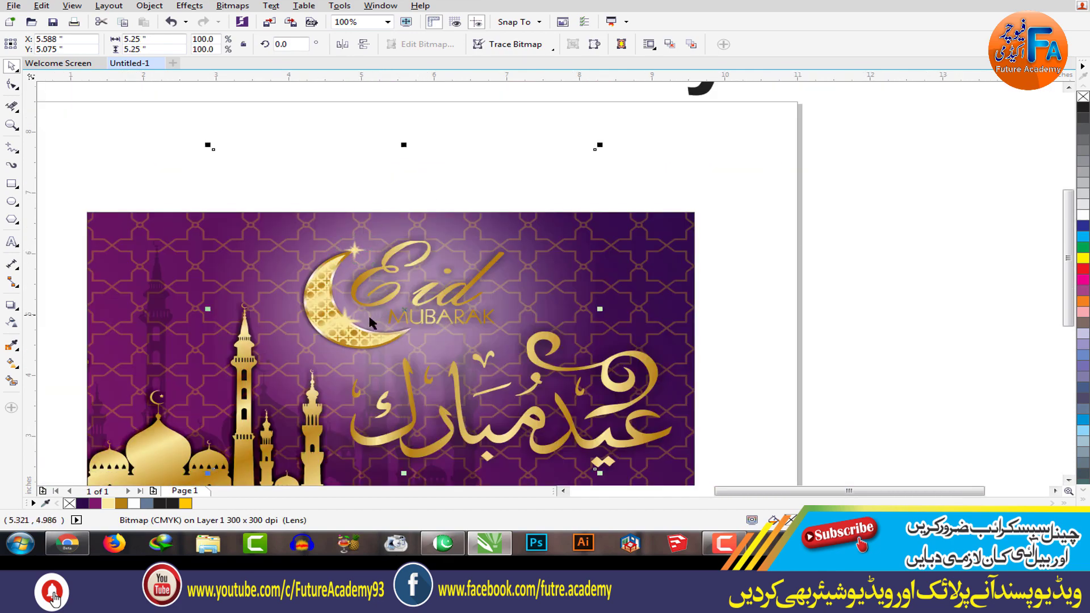
click(870, 241)
click(343, 322)
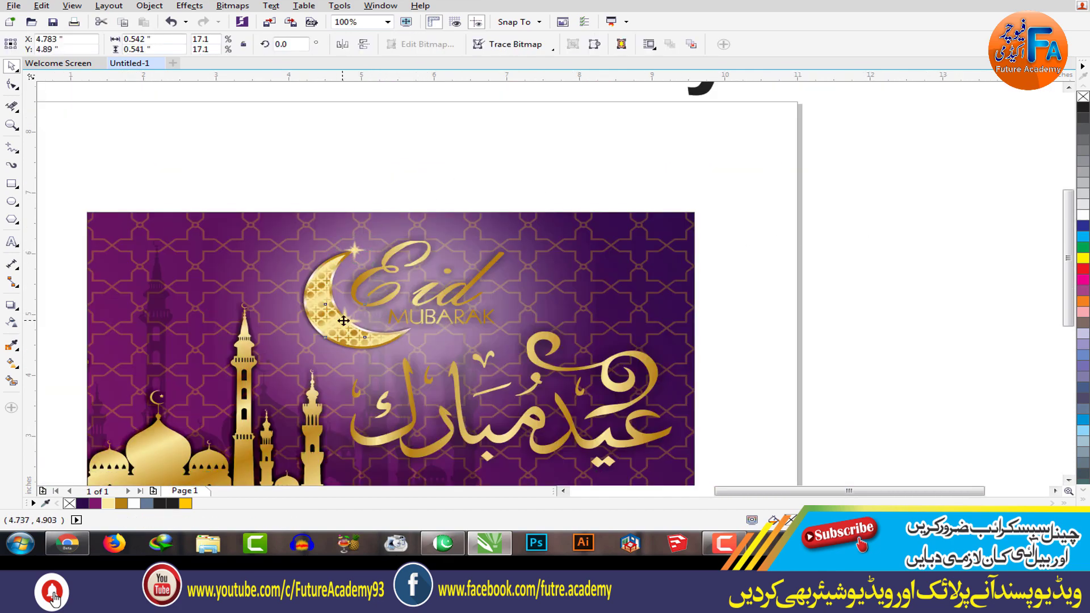
key(Right)
key(Up)
drag(364, 307, 370, 350)
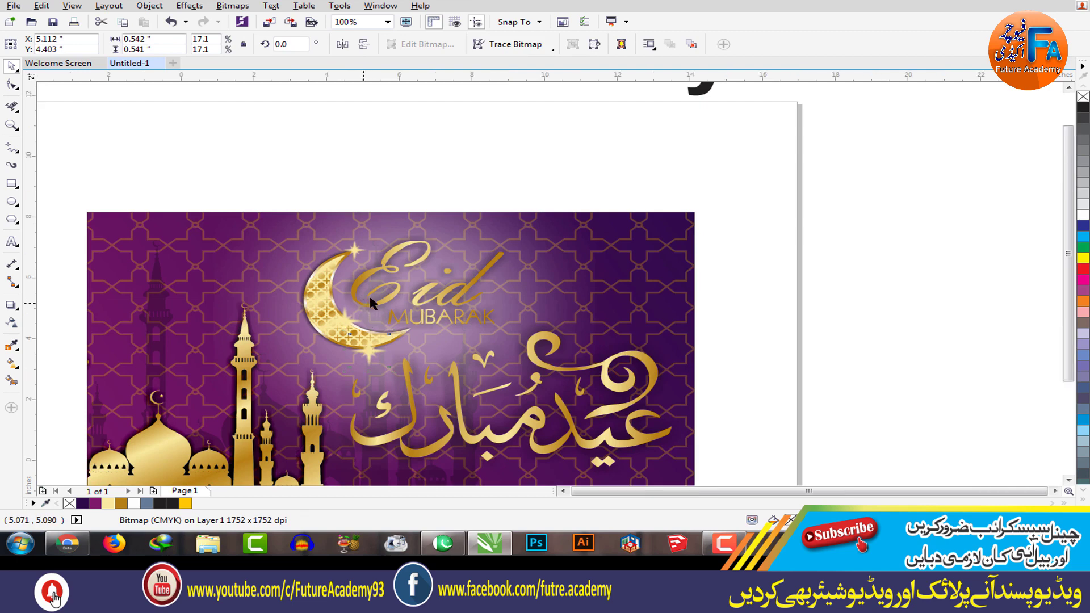
scroll(667, 345, down, 4)
click(666, 345)
scroll(413, 312, up, 2)
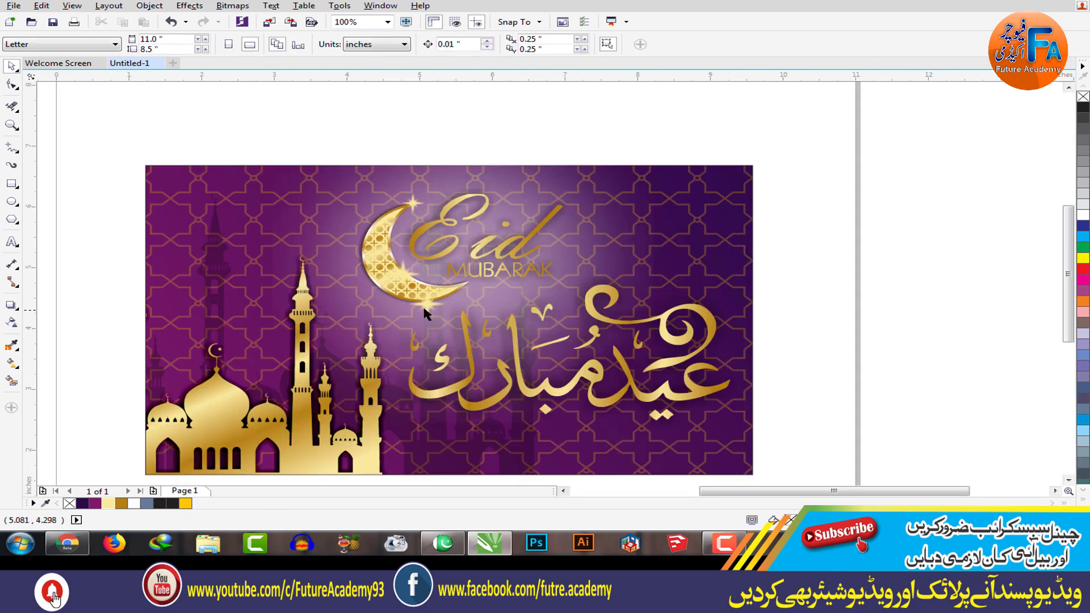
click(402, 273)
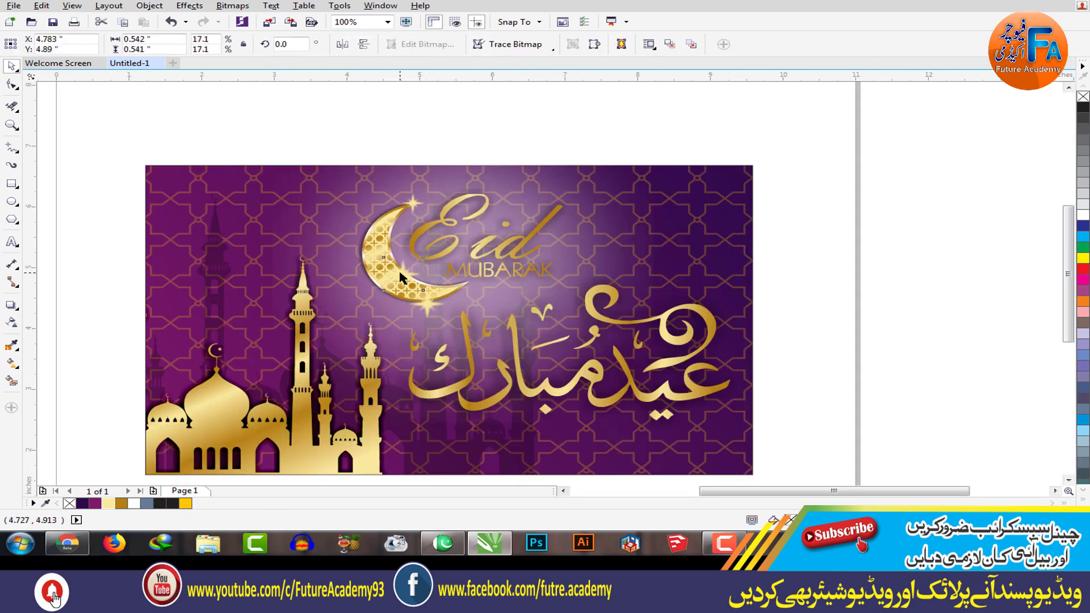
key(Escape)
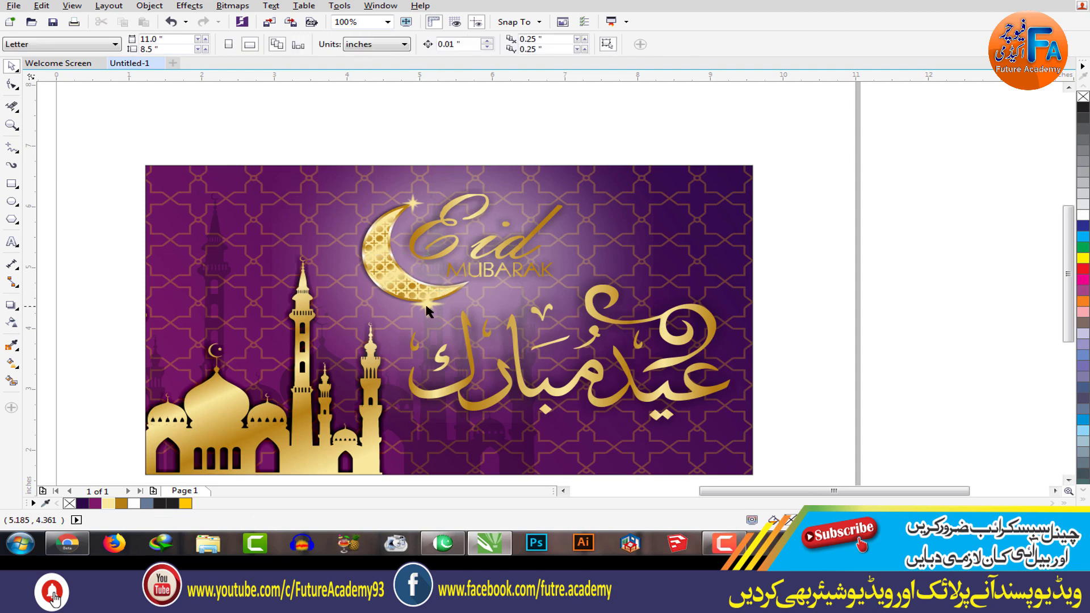
Step: Place a copy of the star on the tall minaret's tip and shrink it to about 0.29 inches
click(426, 310)
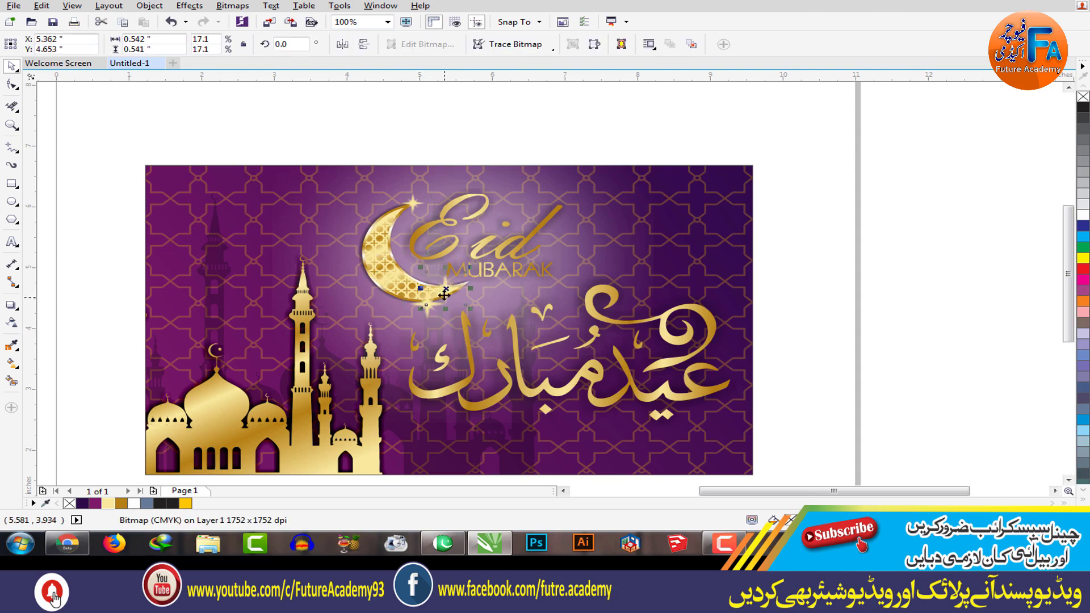
drag(432, 298, 303, 257)
scroll(304, 256, up, 1)
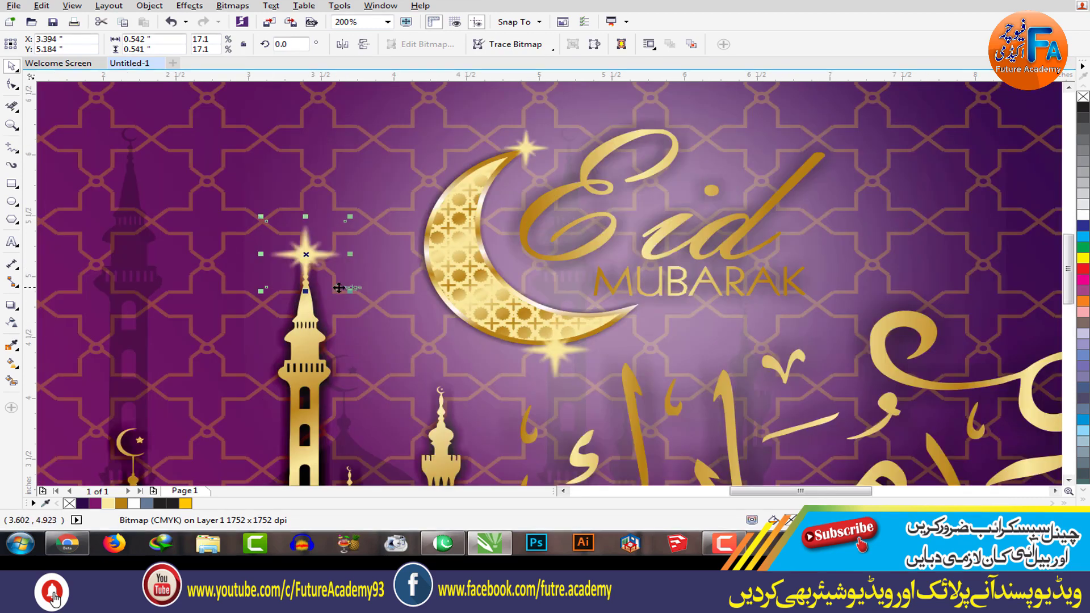
drag(350, 291, 332, 276)
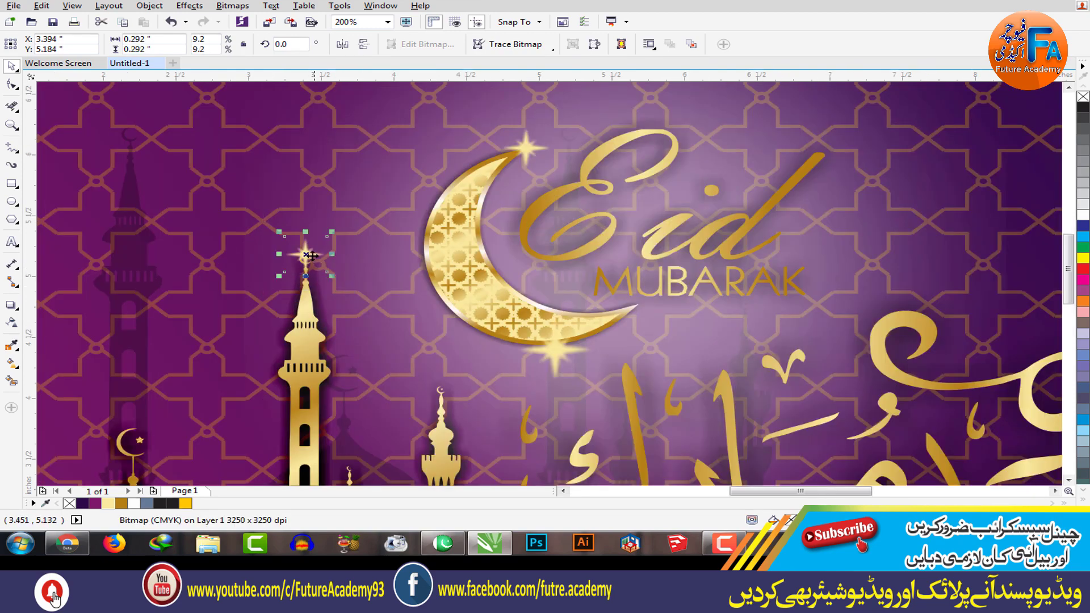
scroll(311, 257, down, 2)
key(Escape)
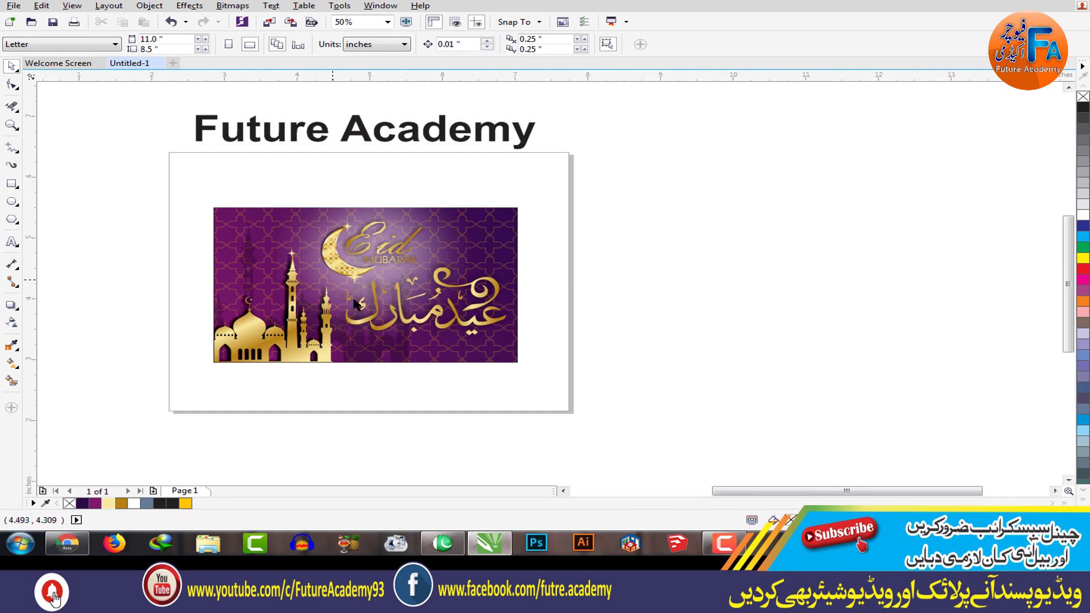
Step: Scatter copies of the crescent's bottom star across the purple background, around the mosque, the crescent and both letterings
scroll(346, 294, up, 1)
click(379, 279)
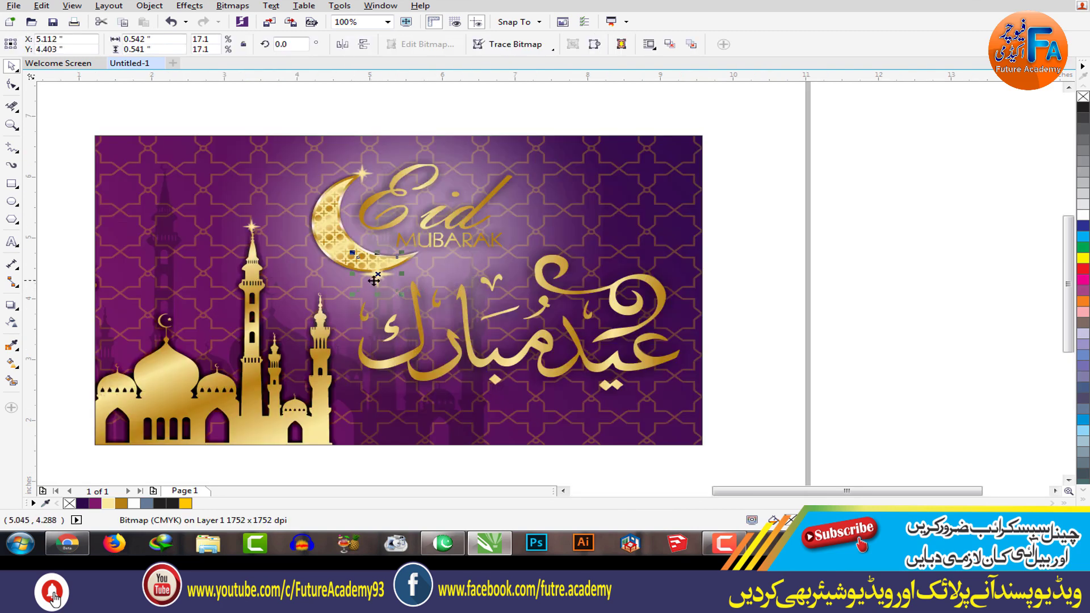
drag(374, 280, 118, 155)
drag(264, 166, 113, 366)
drag(485, 408, 582, 424)
drag(633, 195, 806, 254)
click(775, 237)
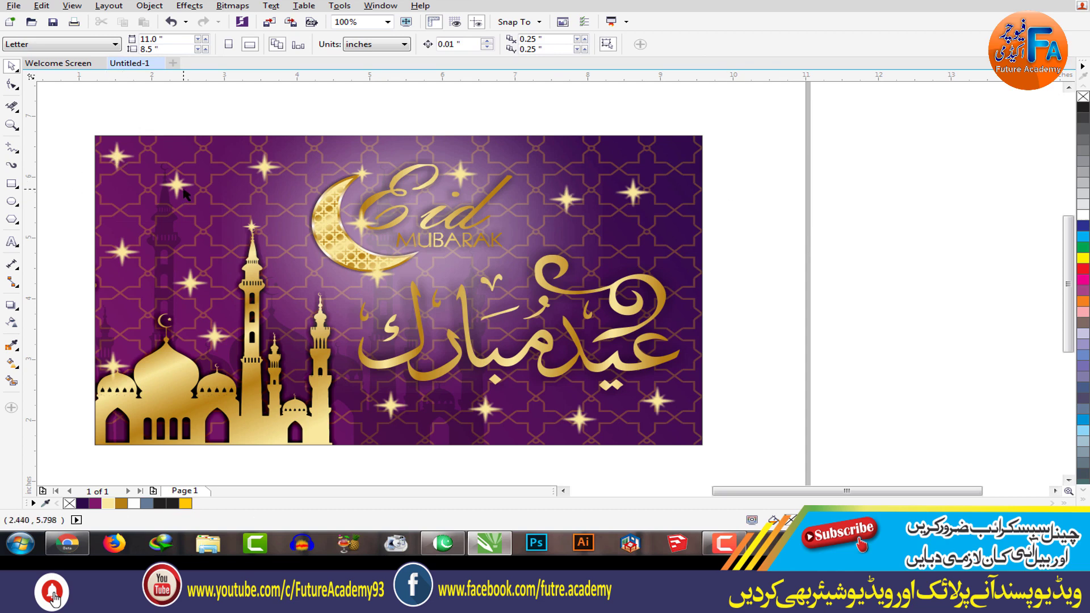
Step: Shrink two alternate stars below the Arabic lettering to about 0.29 inches around their centers
click(399, 419)
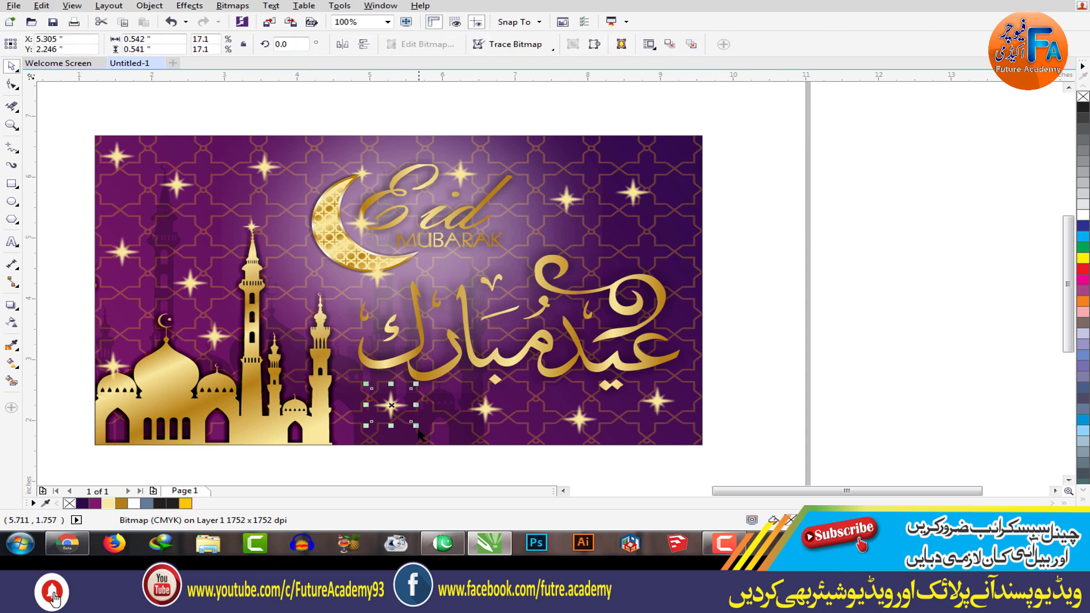
drag(415, 425, 407, 417)
click(584, 425)
drag(599, 435, 590, 427)
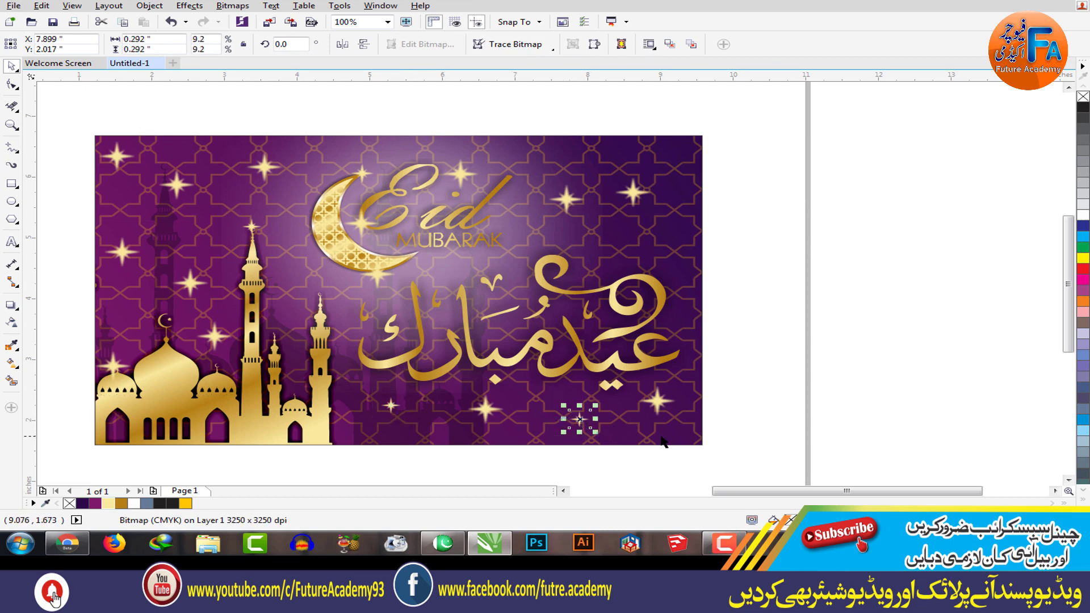
Step: Shrink the star under the crescent, the two nearest the tall minaret's left side, and the one just right of the Eid lettering
drag(378, 278, 377, 278)
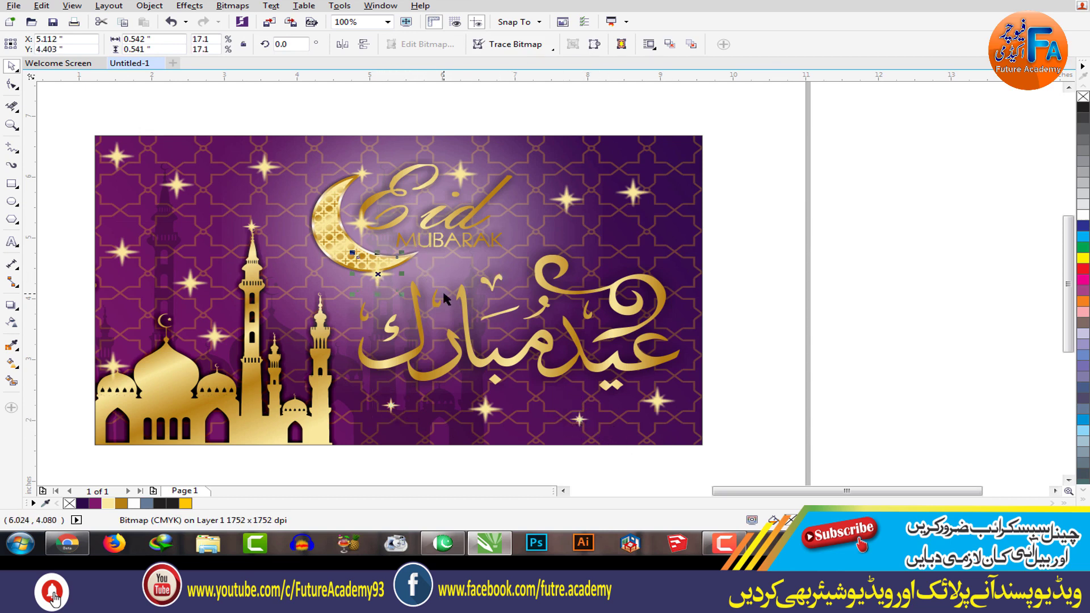
drag(217, 339, 217, 339)
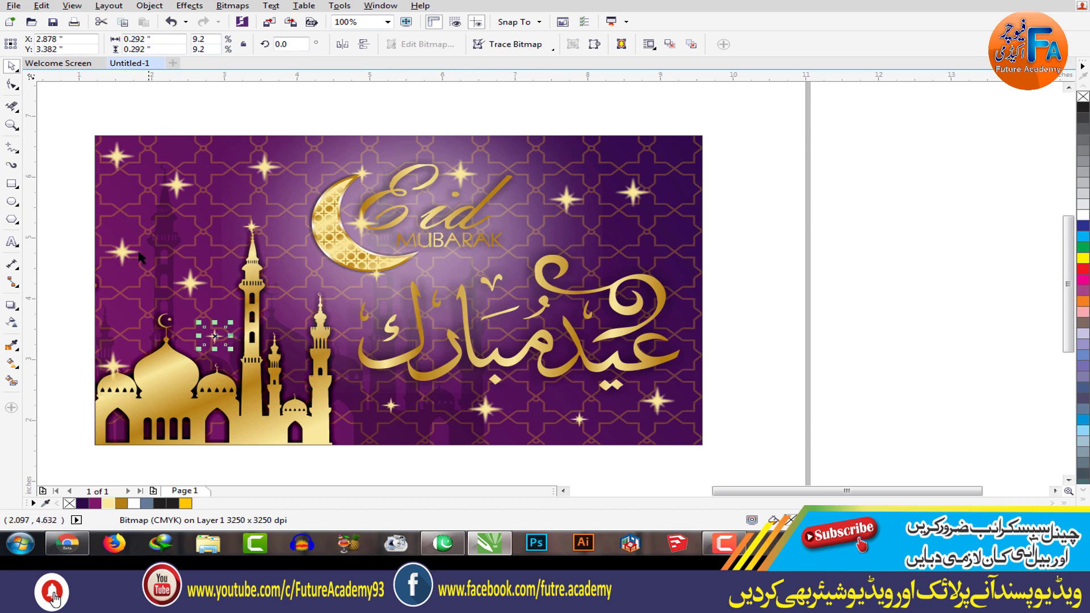
drag(188, 280, 193, 285)
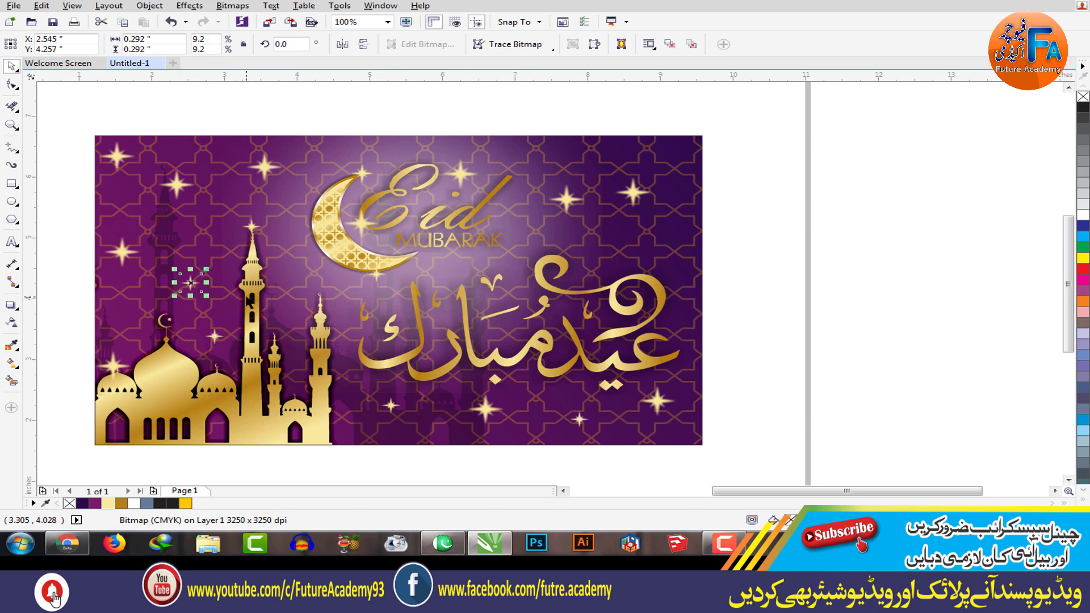
click(566, 199)
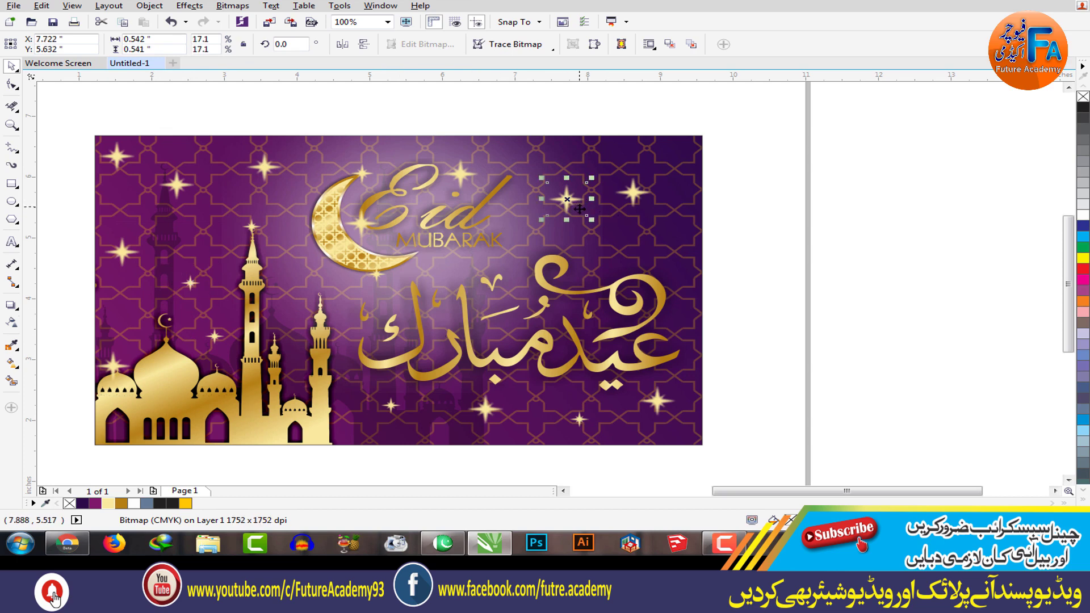
click(738, 241)
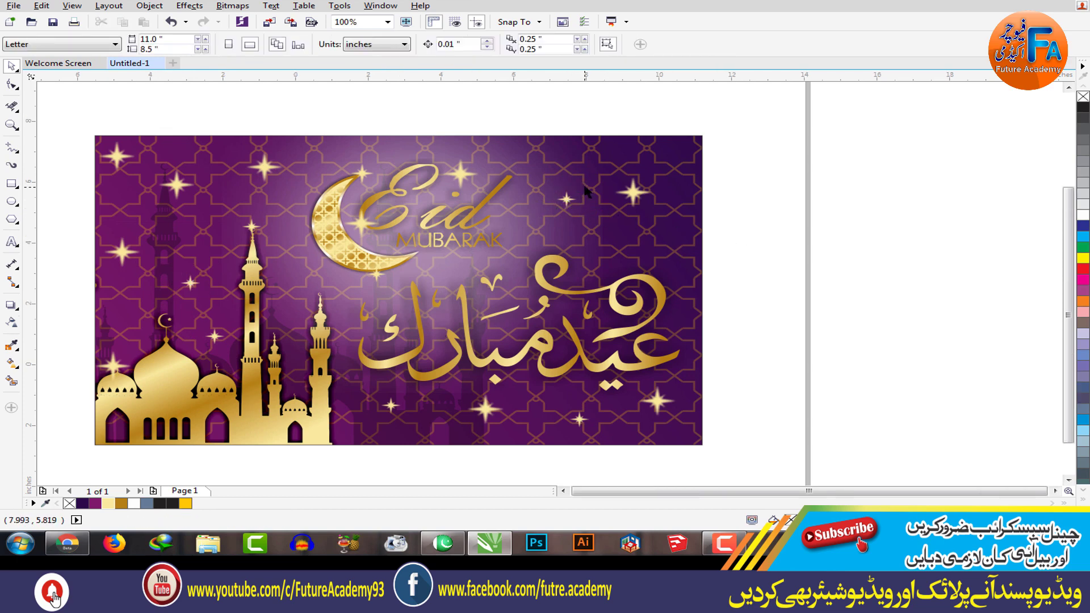
Step: Shrink the star above the tall minaret and the star above the i of the Eid lettering around their centers
scroll(590, 193, down, 4)
scroll(538, 221, up, 1)
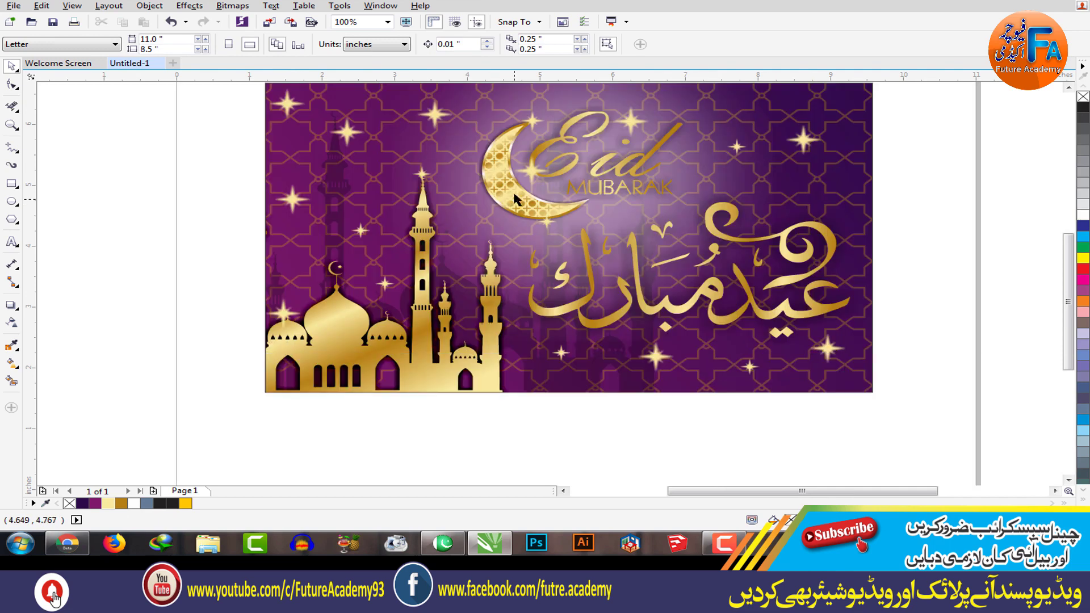
click(436, 115)
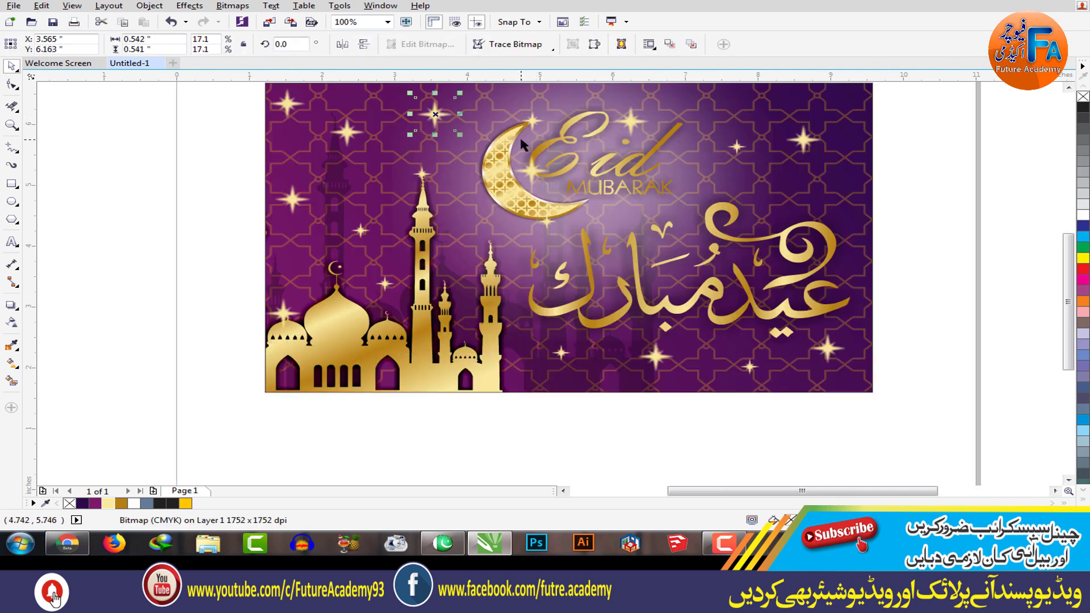
scroll(402, 157, down, 2)
click(779, 183)
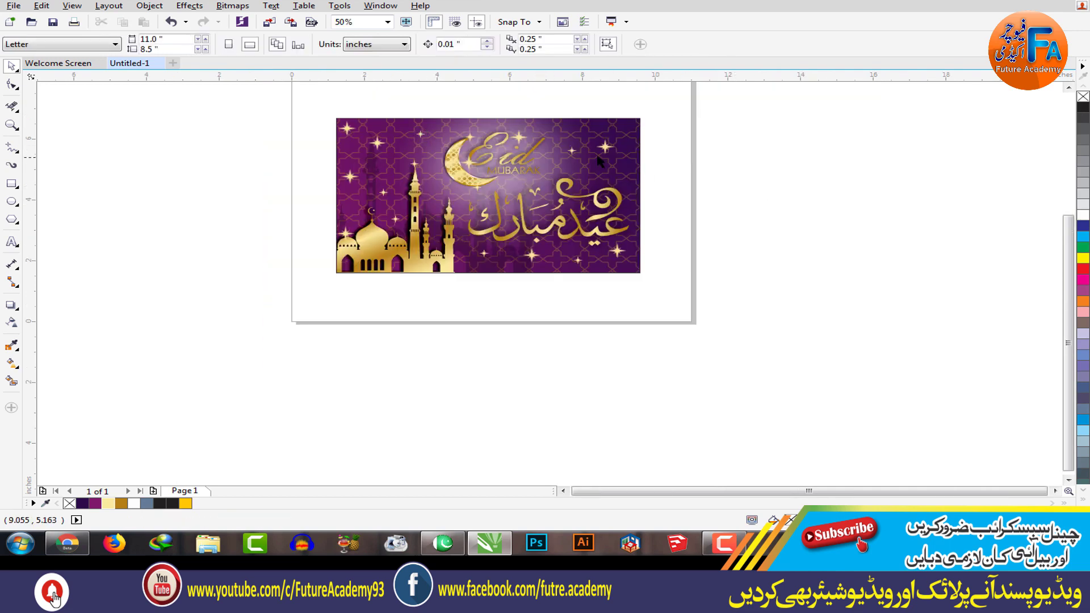
scroll(513, 136, up, 2)
click(497, 115)
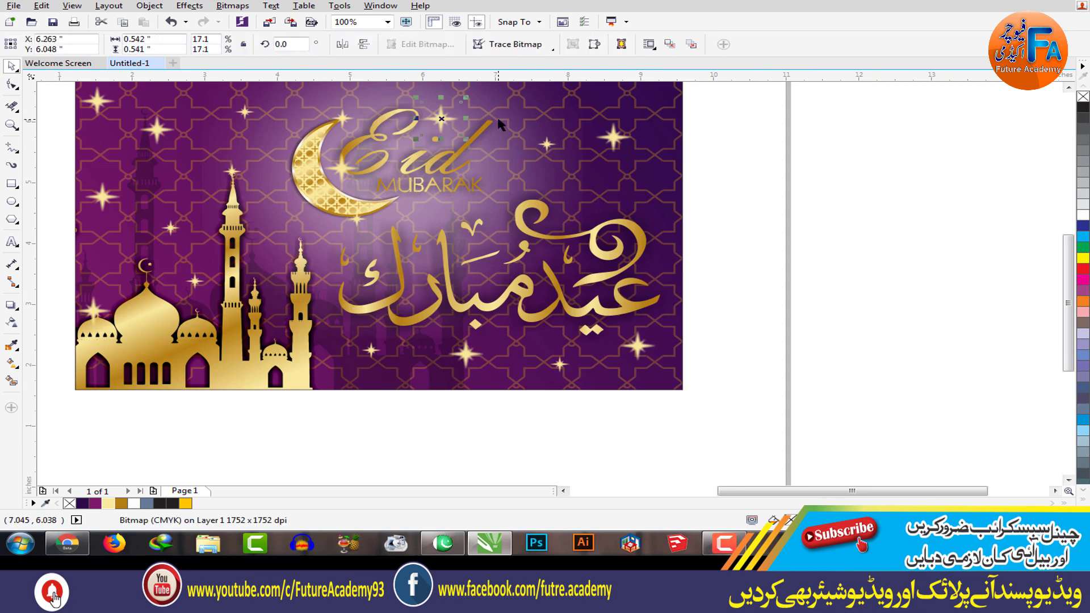
click(755, 175)
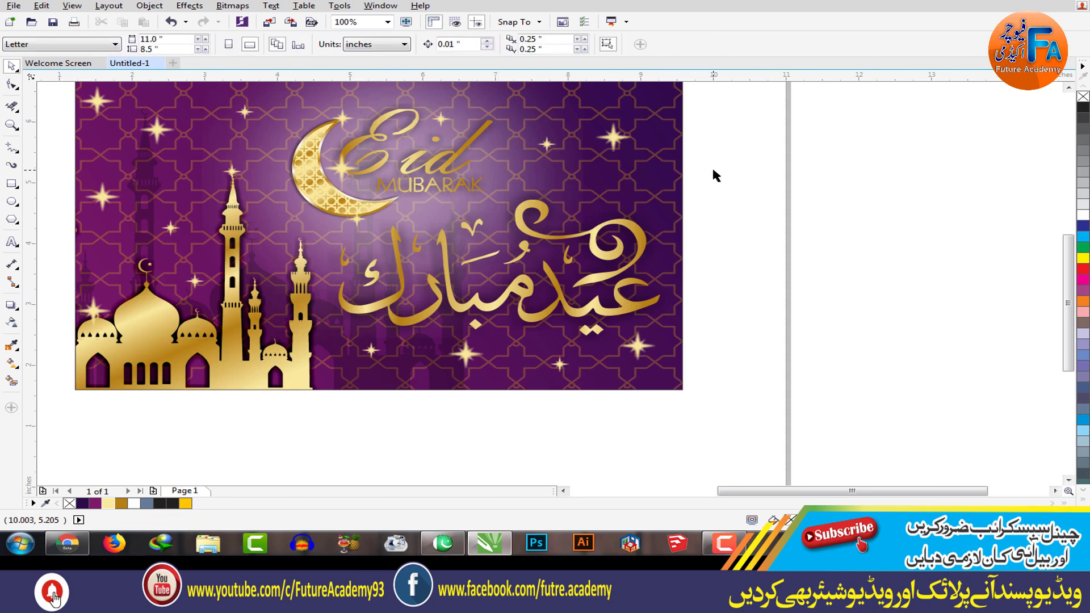
Step: Try twice to group the banner's objects by enclosing the visible artwork, undoing the grouping each time
scroll(708, 174, down, 2)
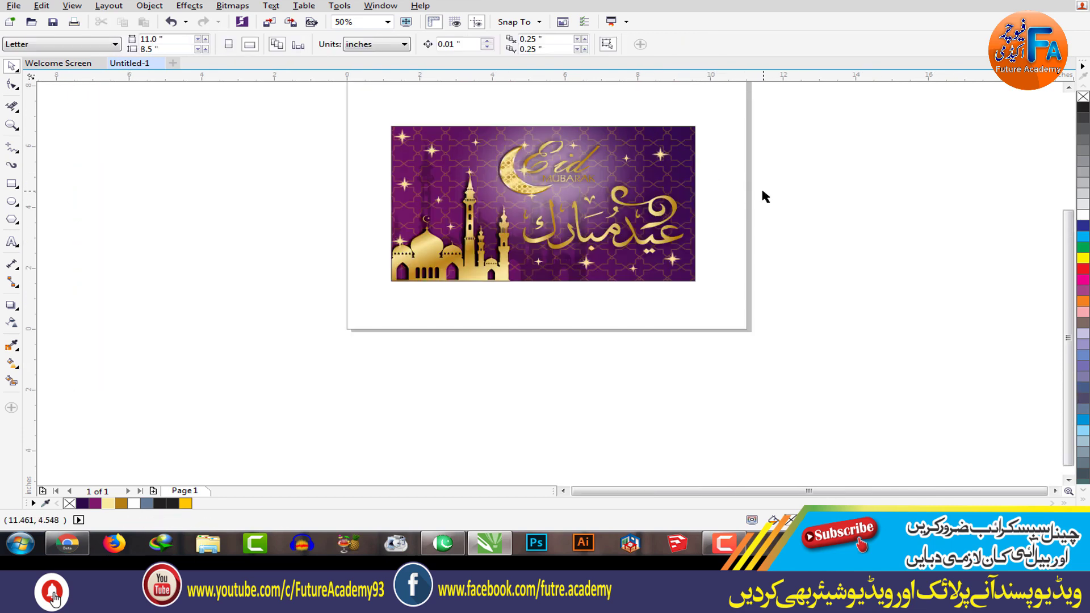
scroll(741, 199, up, 2)
scroll(681, 218, down, 2)
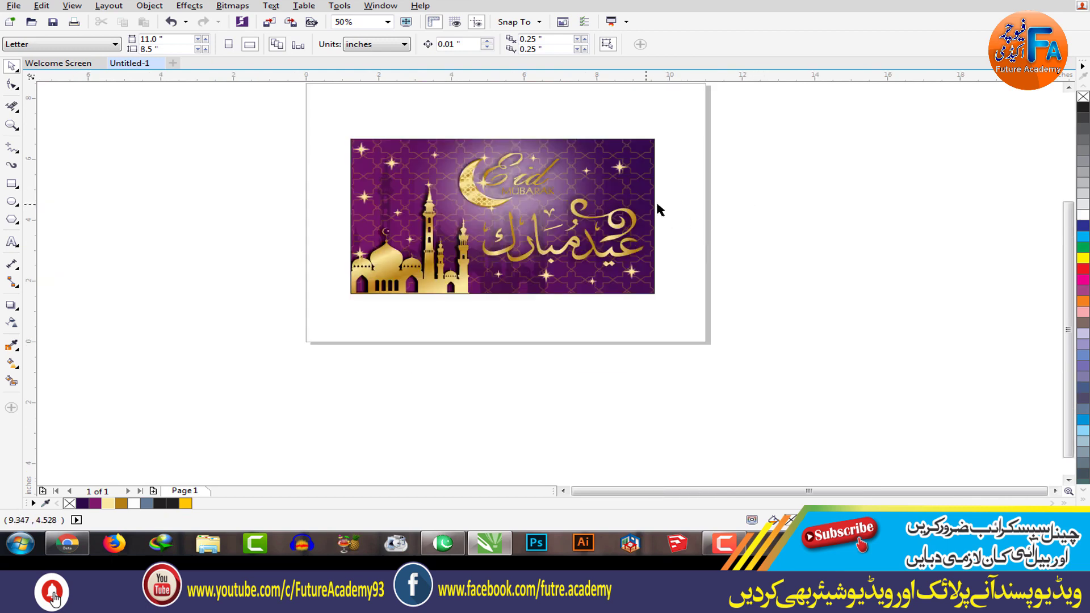
drag(669, 127, 281, 321)
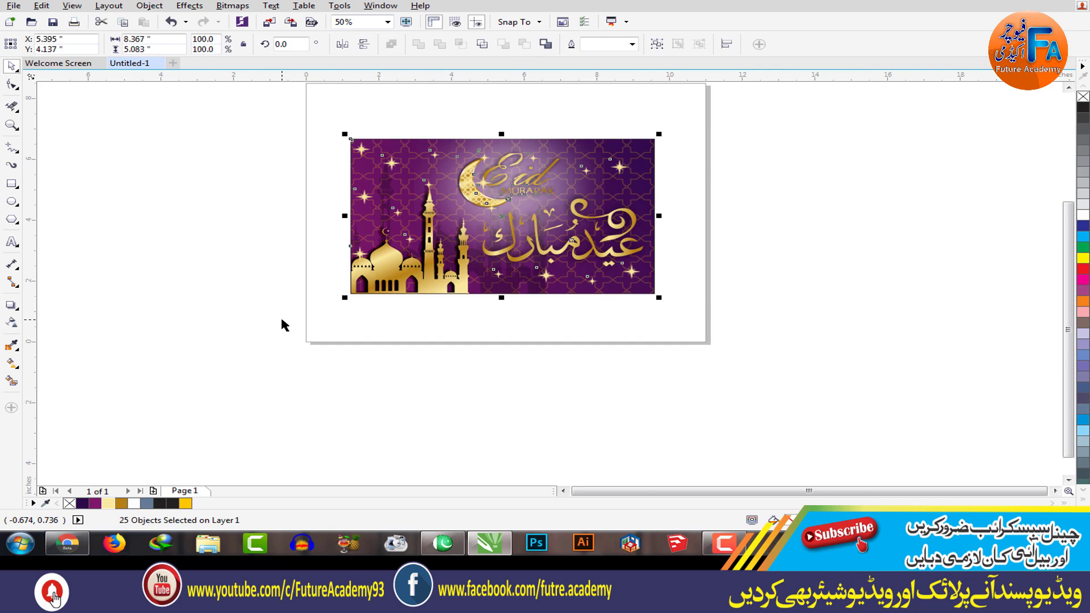
key(ctrl+g)
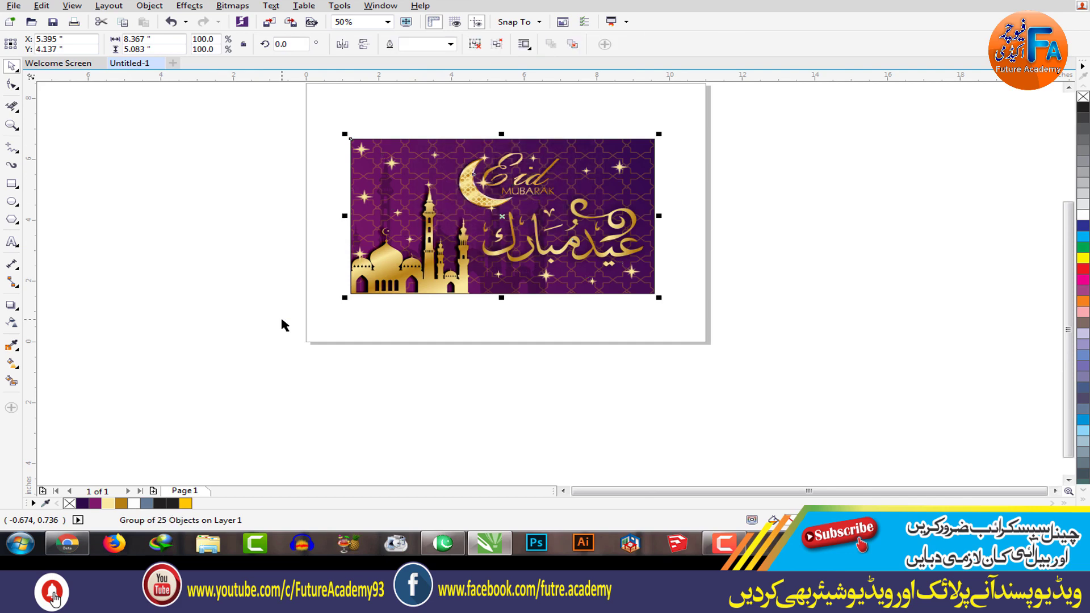
key(ctrl+z)
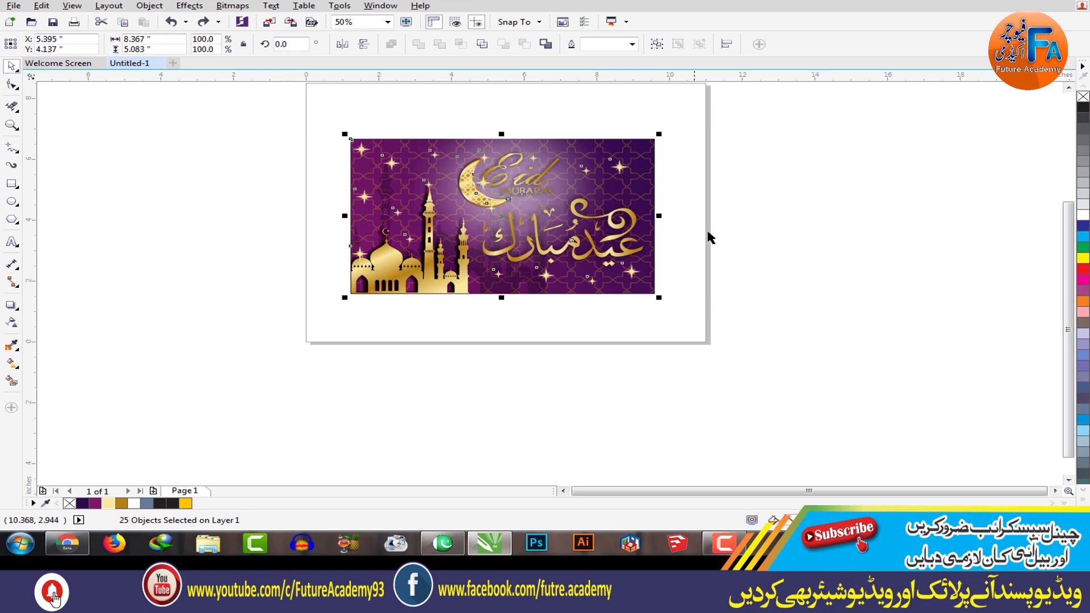
click(738, 214)
drag(687, 118, 289, 329)
key(ctrl+g)
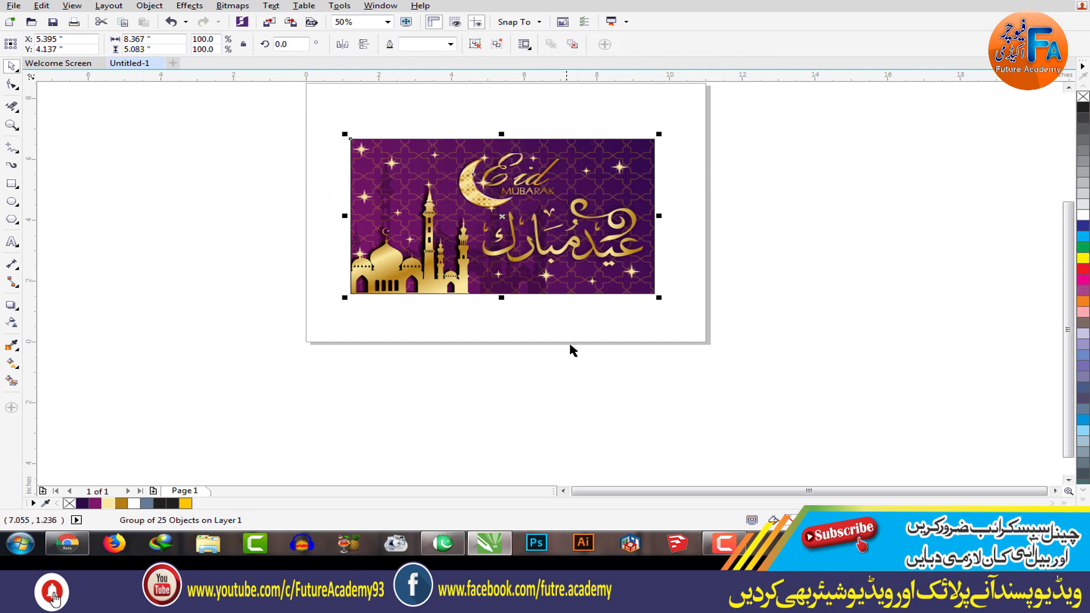
key(ctrl+z)
click(744, 280)
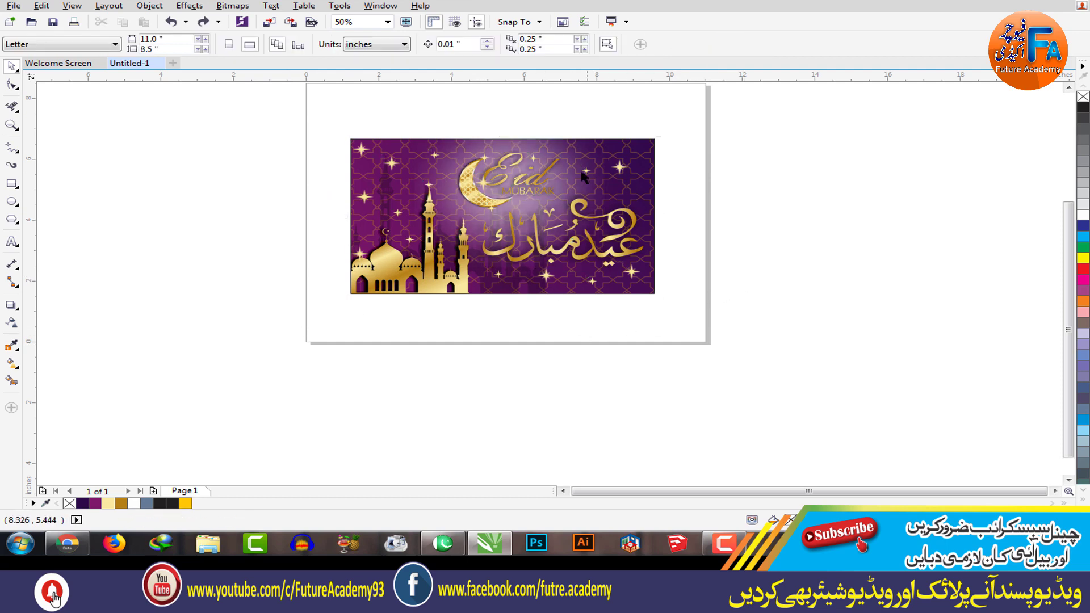
Step: Shrink the white glow behind the Eid lettering to about 3.2 inches around its center
click(565, 177)
click(807, 162)
click(553, 142)
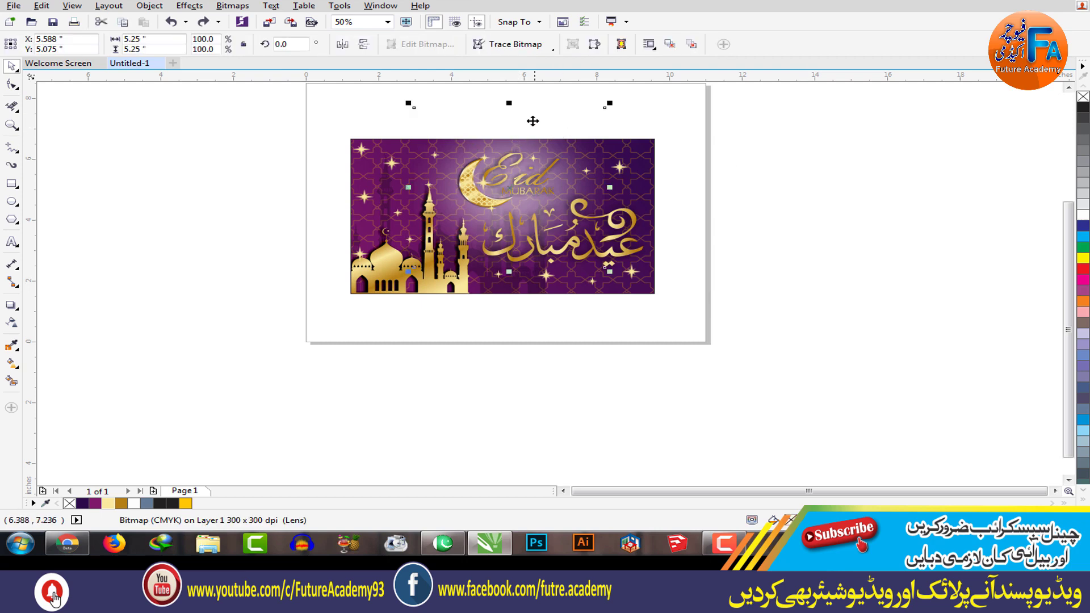
drag(411, 105, 429, 135)
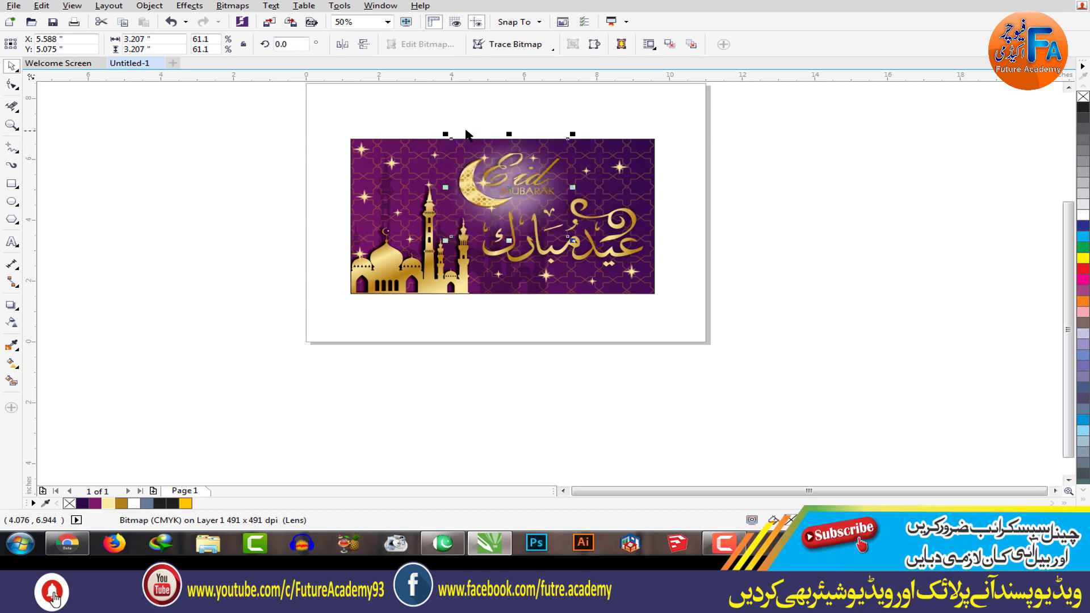
click(718, 129)
scroll(527, 139, up, 2)
scroll(494, 132, down, 2)
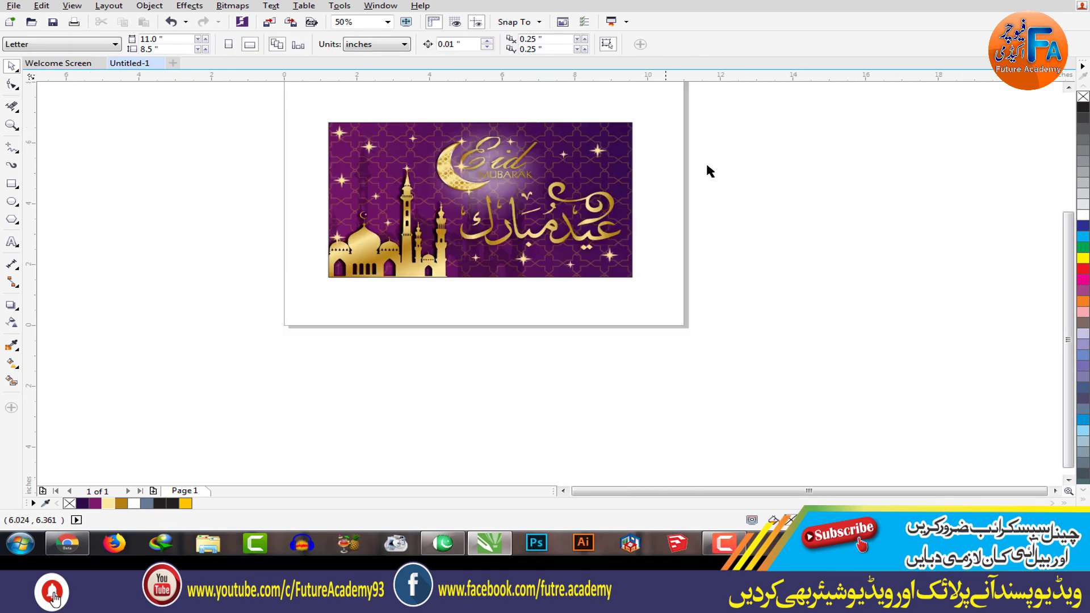
Step: Group all the banner's objects, including the reduced glow, into one object
drag(658, 103, 214, 308)
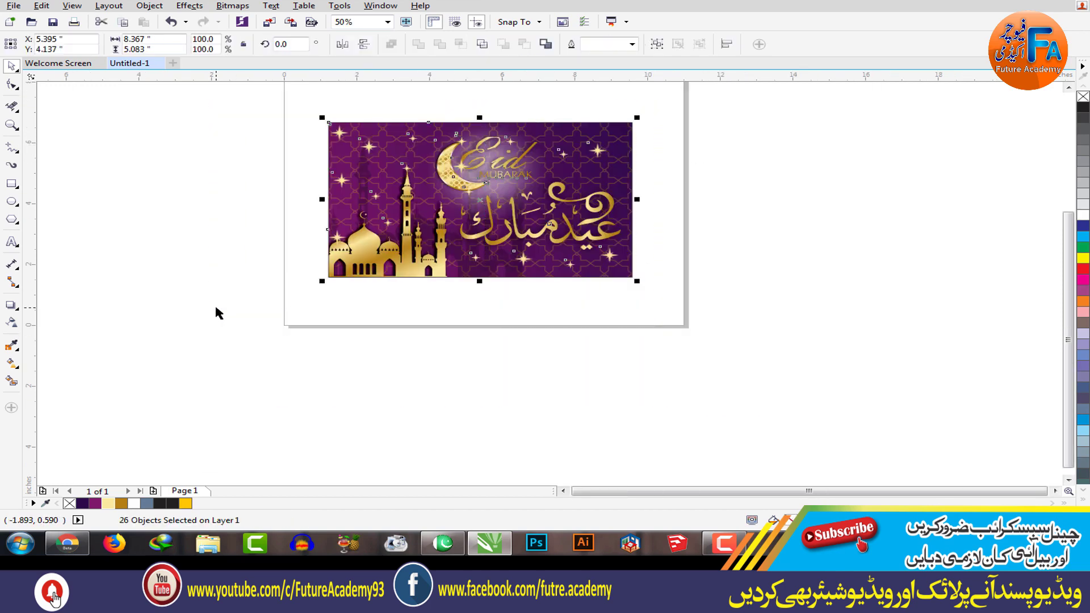
key(ctrl+g)
click(615, 314)
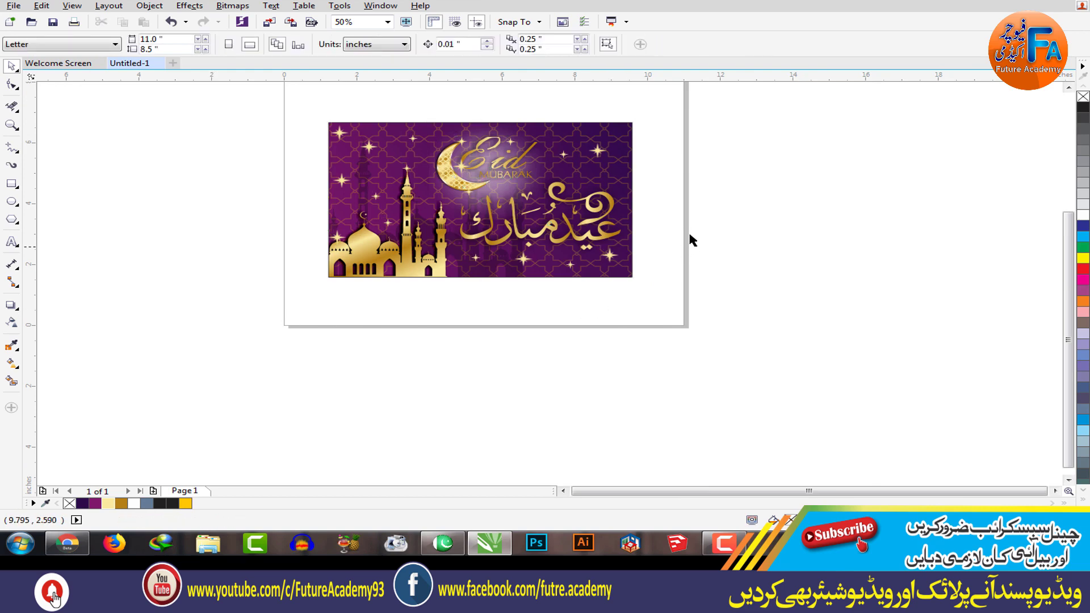
Step: Examine the grouped banner's lettering up close and fit the whole design in the view
scroll(567, 178, up, 4)
click(552, 189)
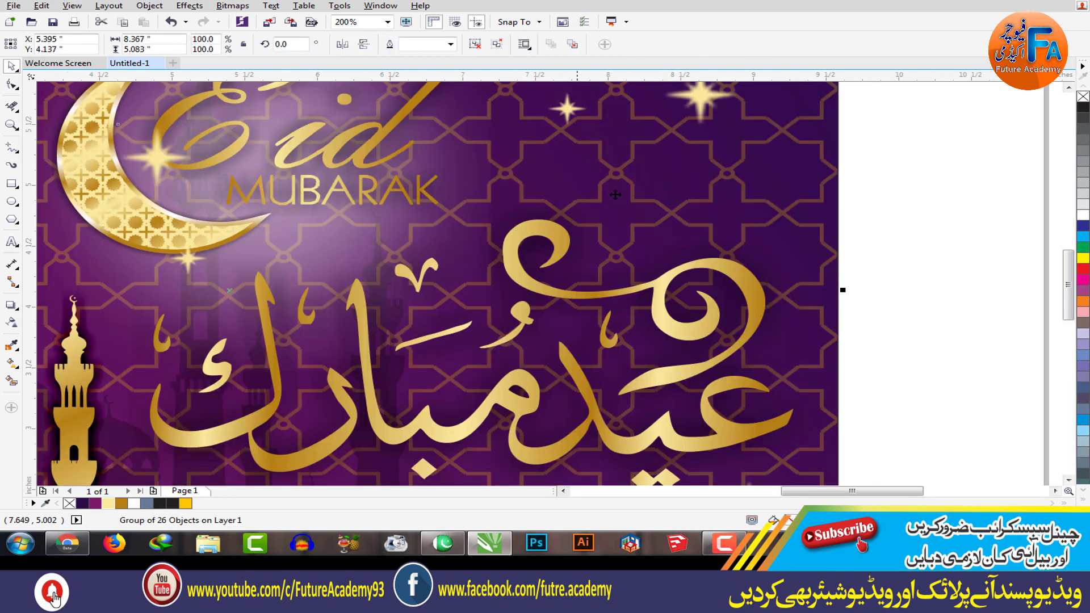
scroll(713, 227, down, 4)
key(Escape)
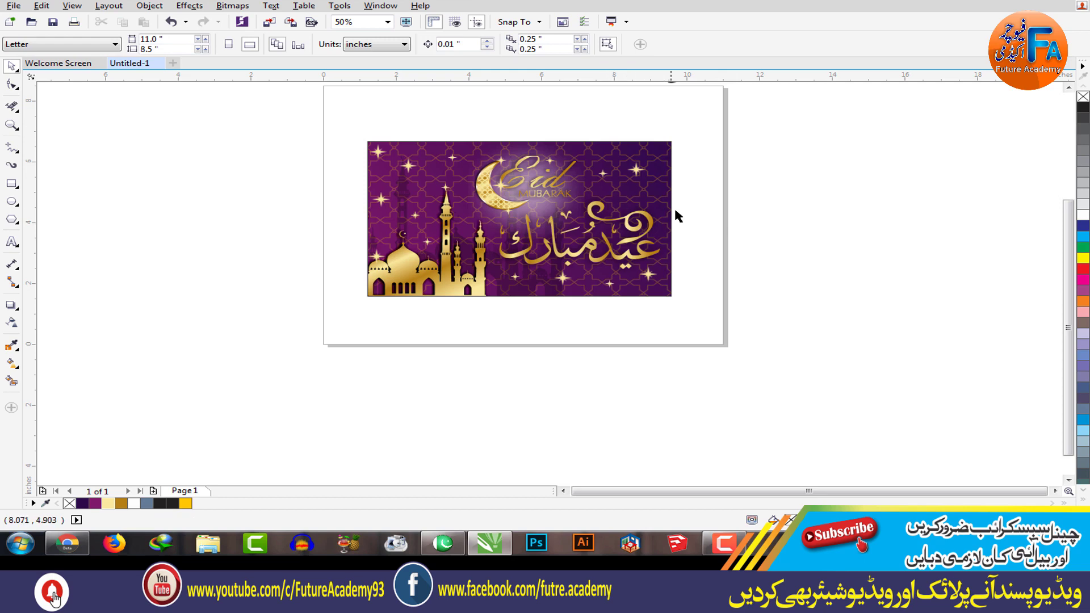
key(ctrl+a)
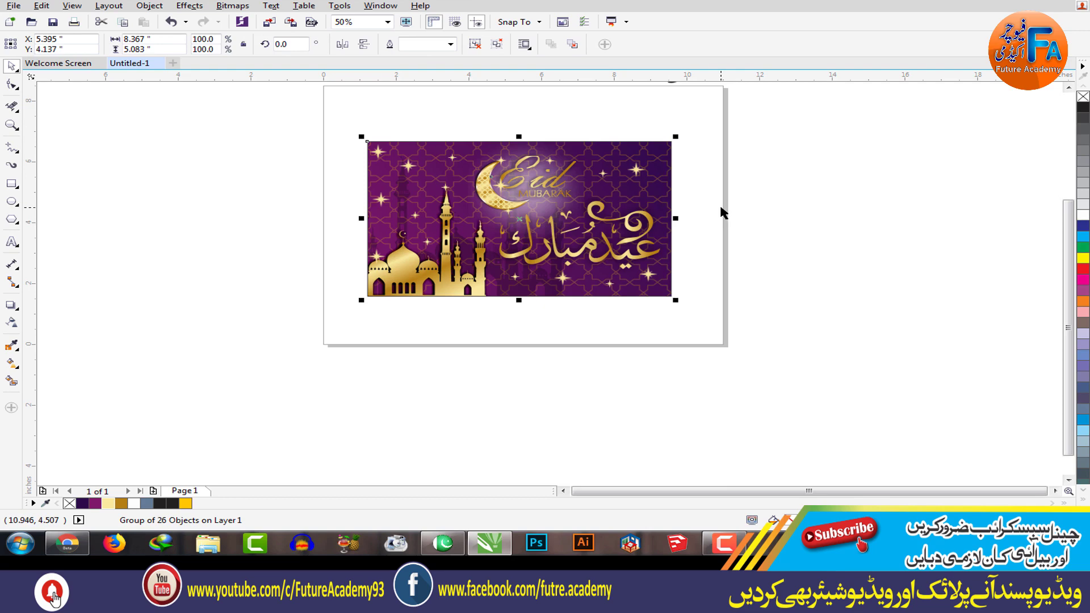
scroll(720, 213, up, 2)
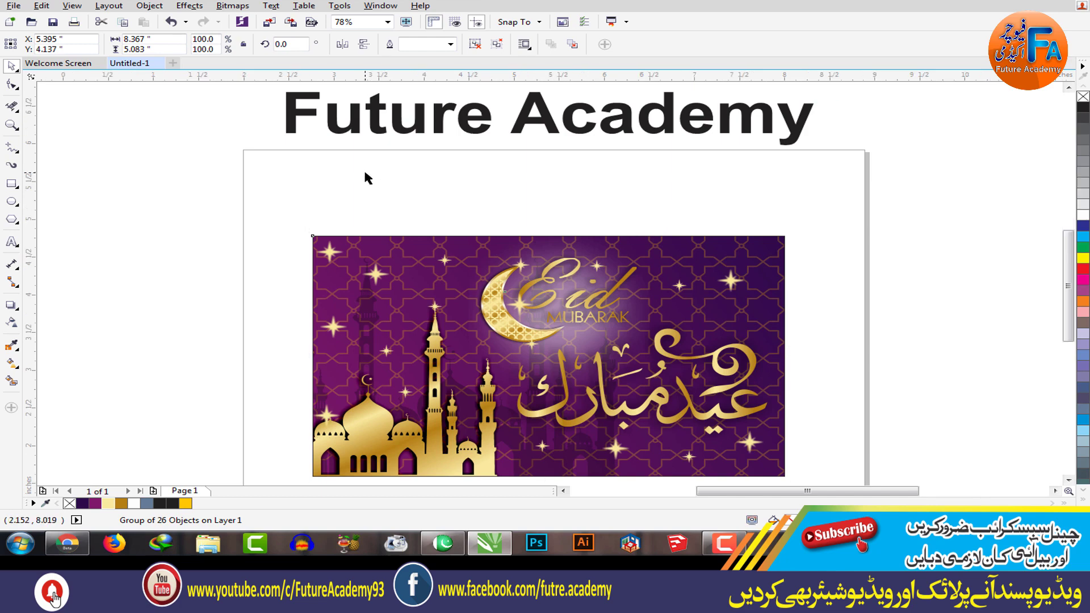
key(shift+F2)
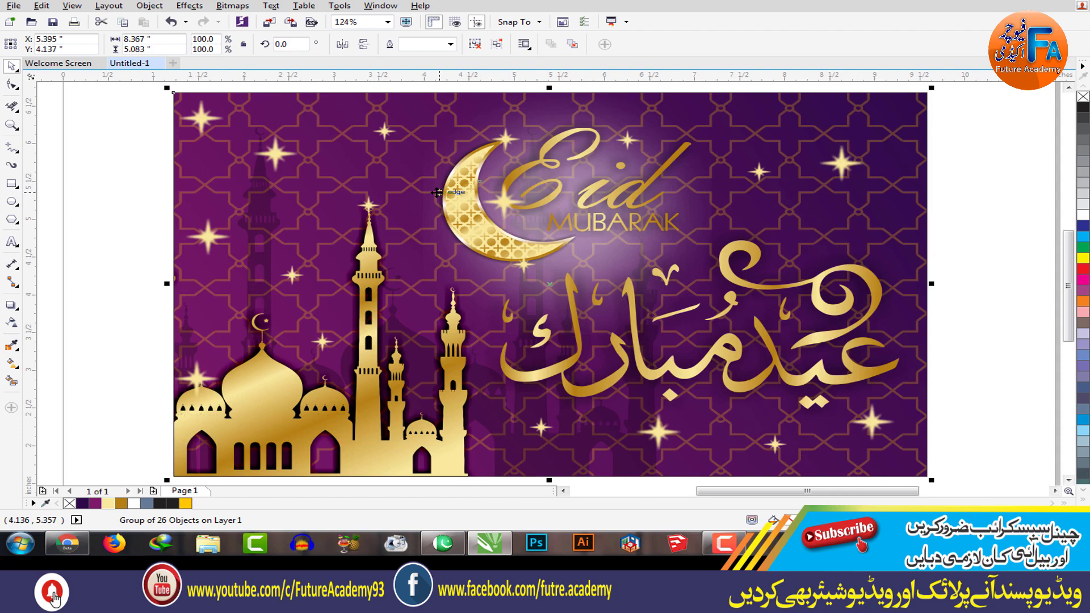